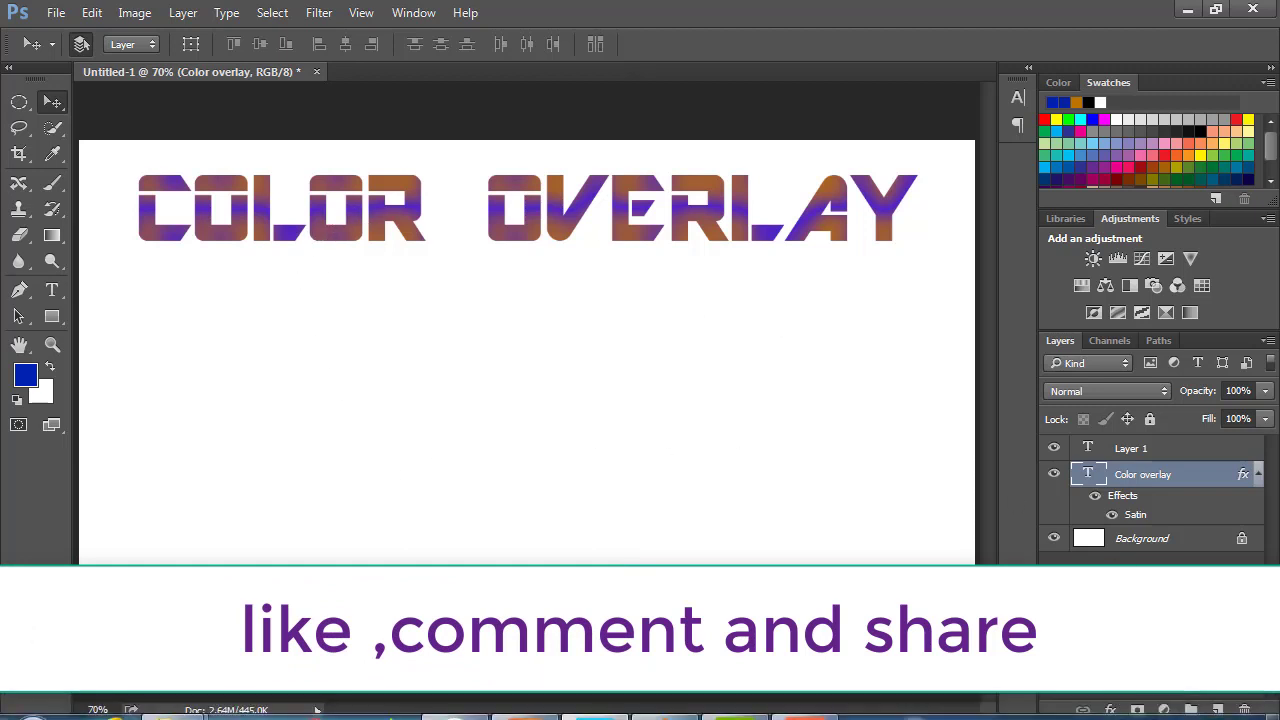
- Glance at the layer style list without choosing, then nudge the COLOR OVERLAY text slightly right
{"action": "left_click", "coordinate": [1112, 709]}
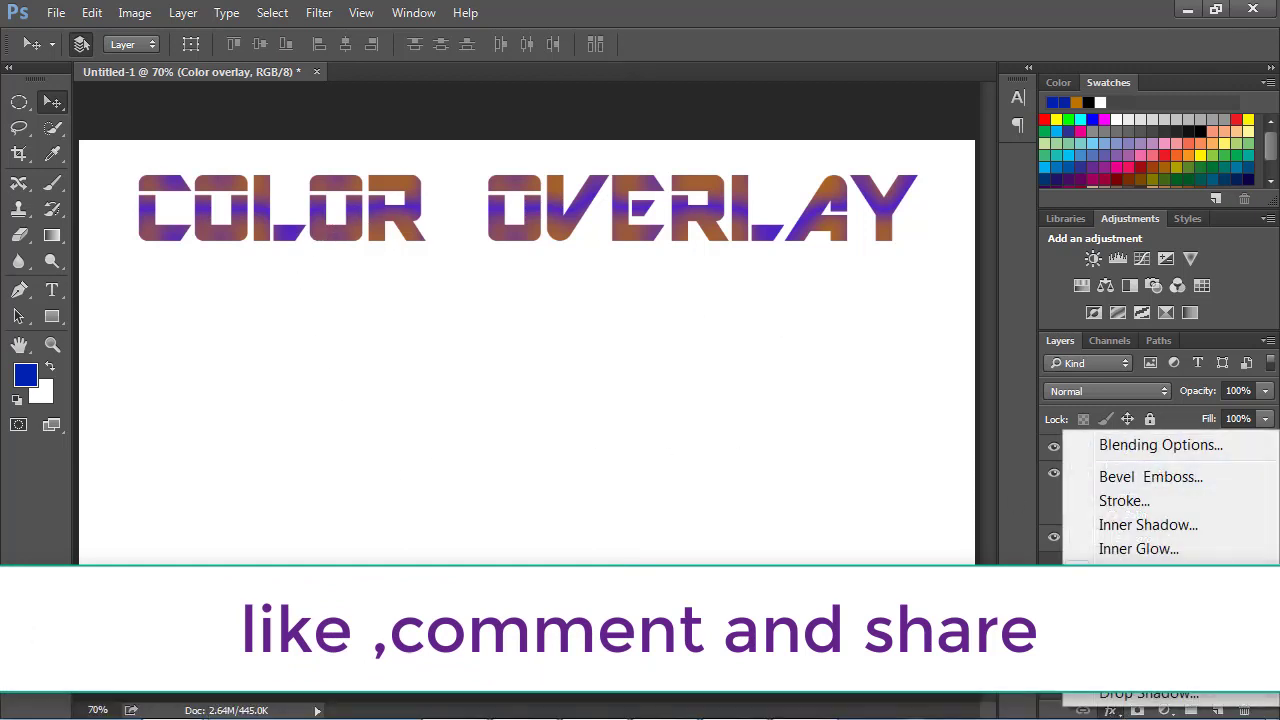
{"action": "left_click", "coordinate": [702, 400]}
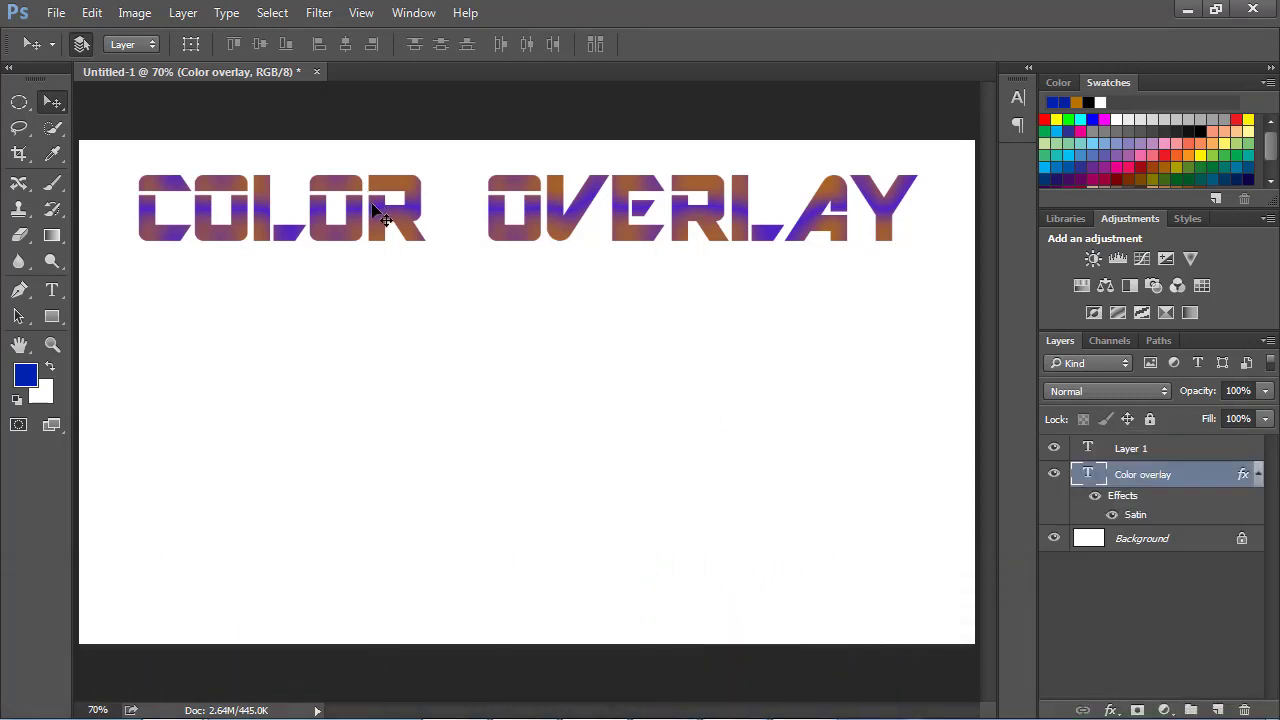
{"action": "mouse_move", "coordinate": [378, 211]}
{"action": "left_mouse_down"}
{"action": "mouse_move", "coordinate": [392, 193]}
{"action": "mouse_move", "coordinate": [392, 213]}
{"action": "left_mouse_up"}
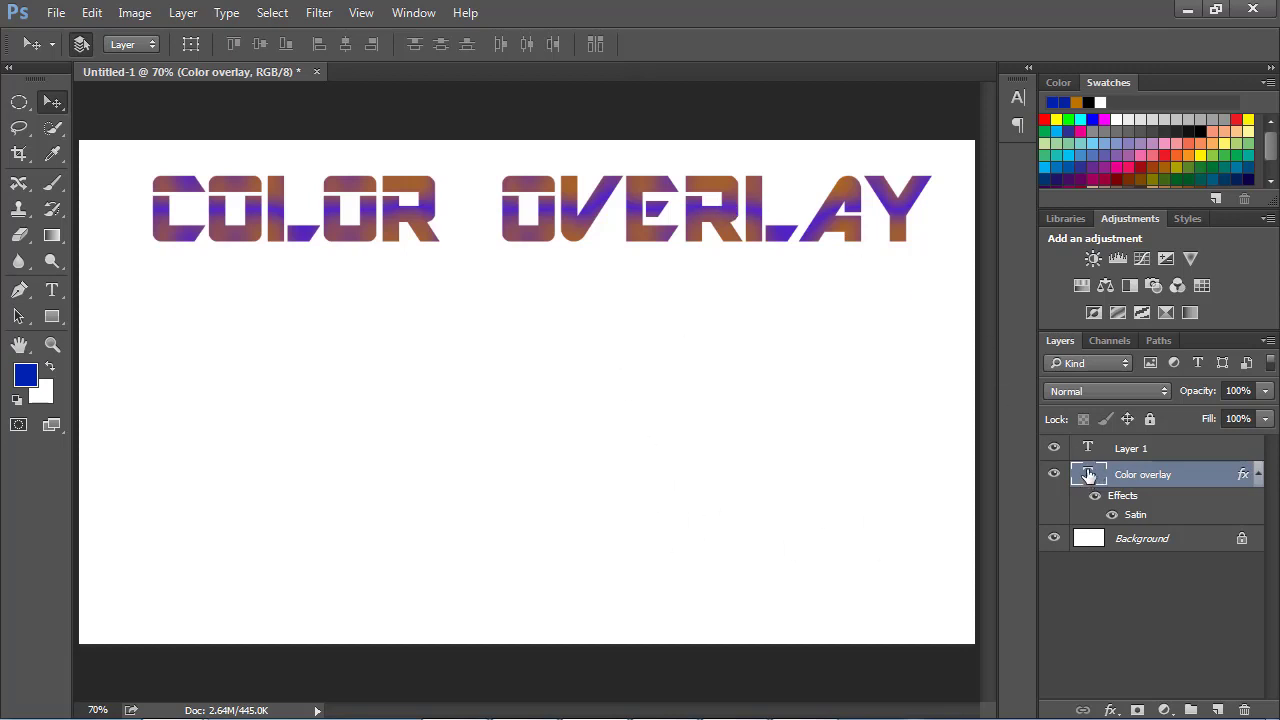
- Load the text layer's letter outline as a selection and hide its Satin effect
{"action": "left_click", "coordinate": [1088, 474], "text": "ctrl"}
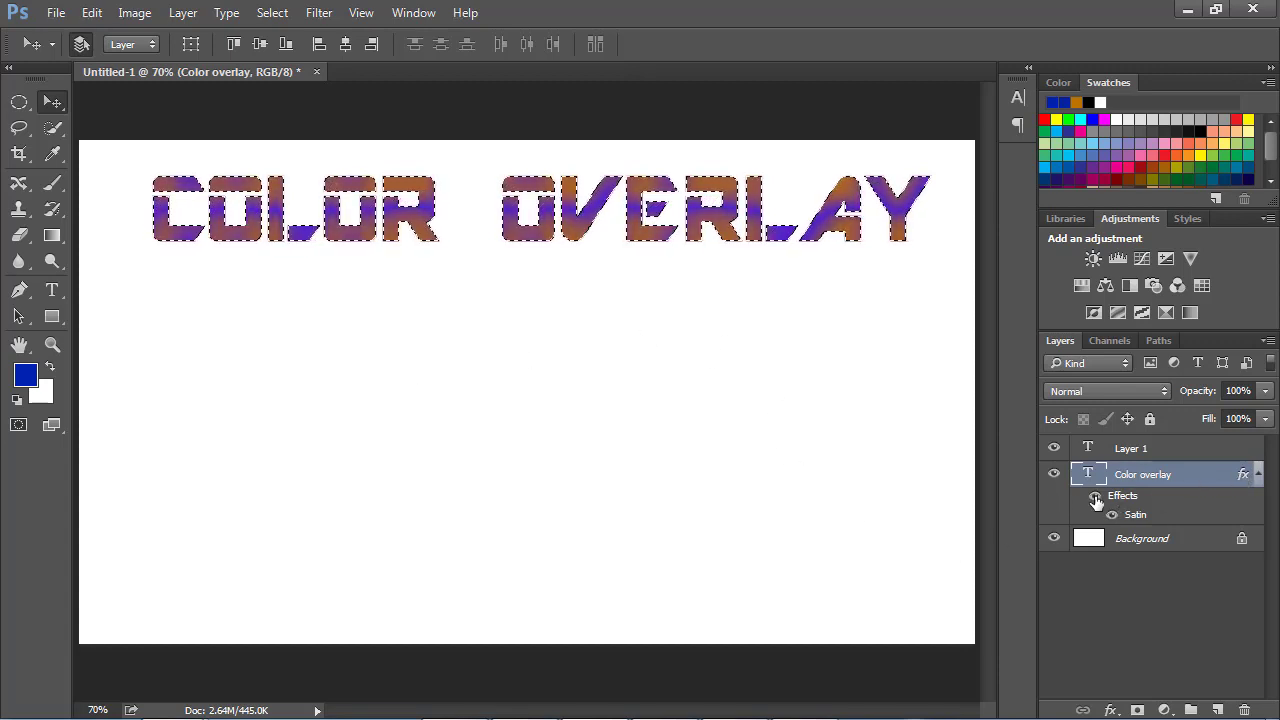
{"action": "left_click", "coordinate": [1095, 497]}
{"action": "left_click", "coordinate": [1114, 515]}
{"action": "left_click", "coordinate": [1095, 497]}
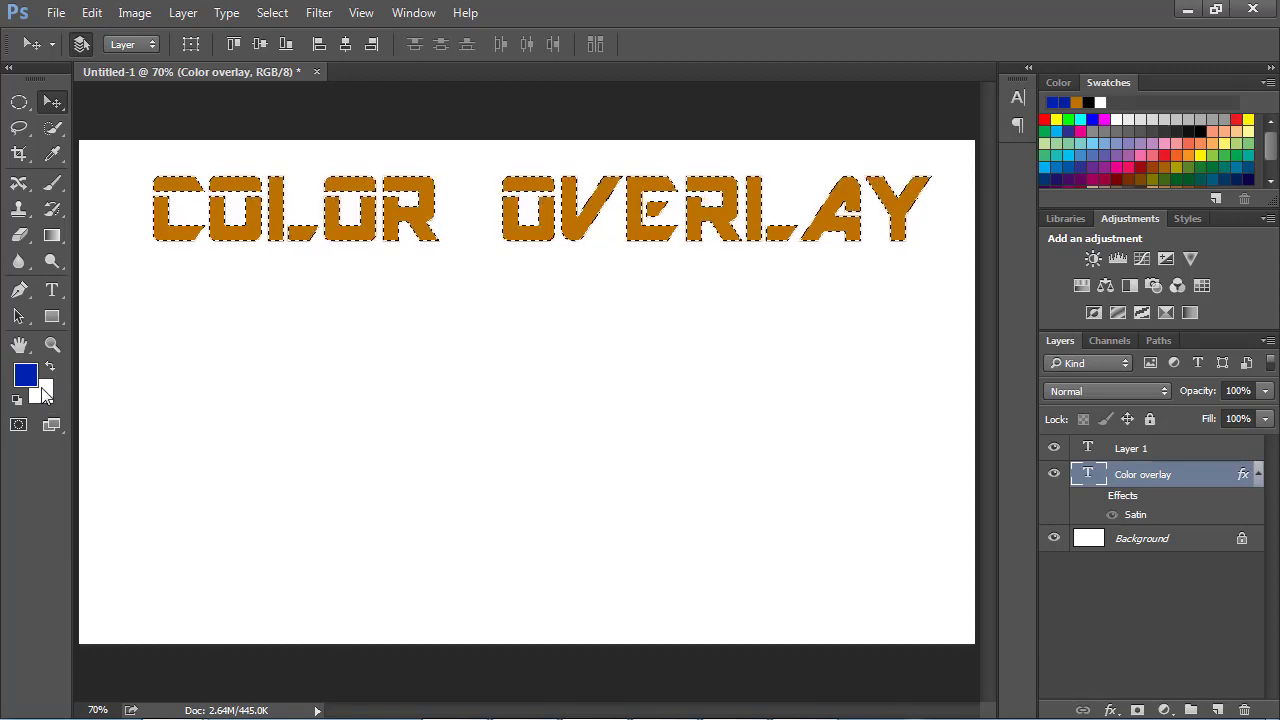
- Set a brighter blue foreground colour, deselect, and hide the COLOR OVERLAY text layer
{"action": "left_click", "coordinate": [26, 375]}
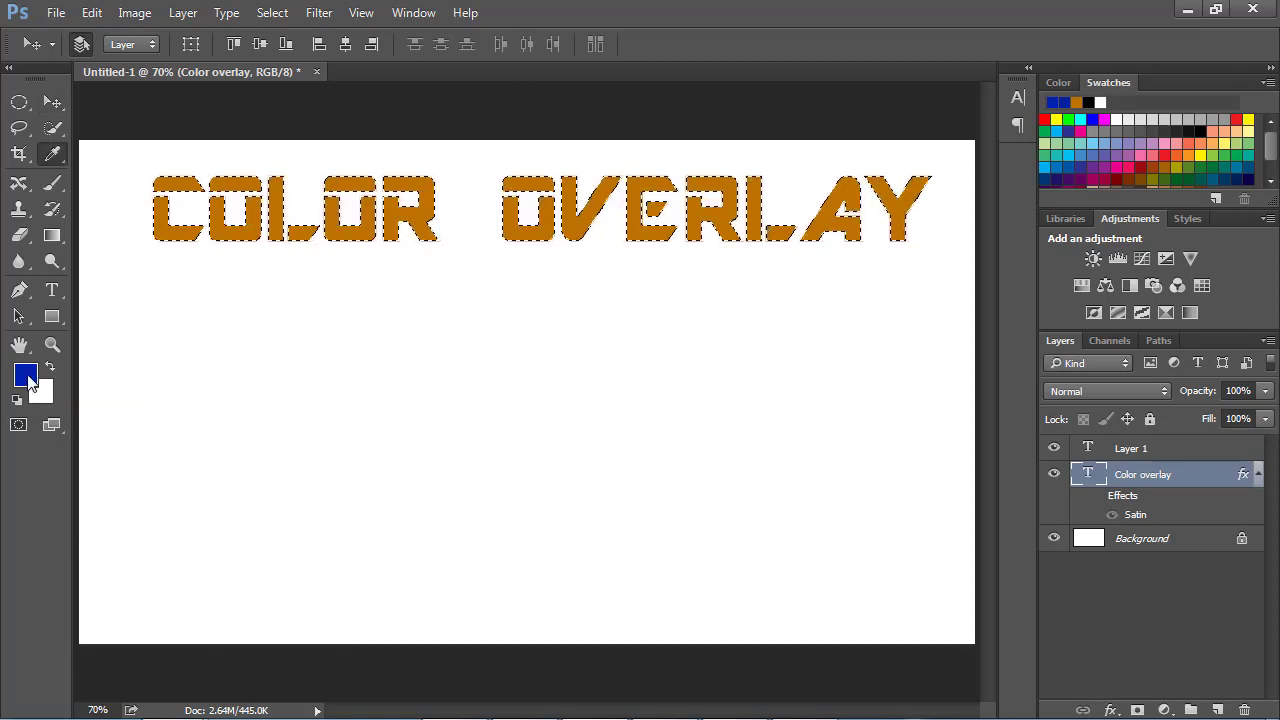
{"action": "left_click_drag", "start_coordinate": [554, 207], "coordinate": [640, 183]}
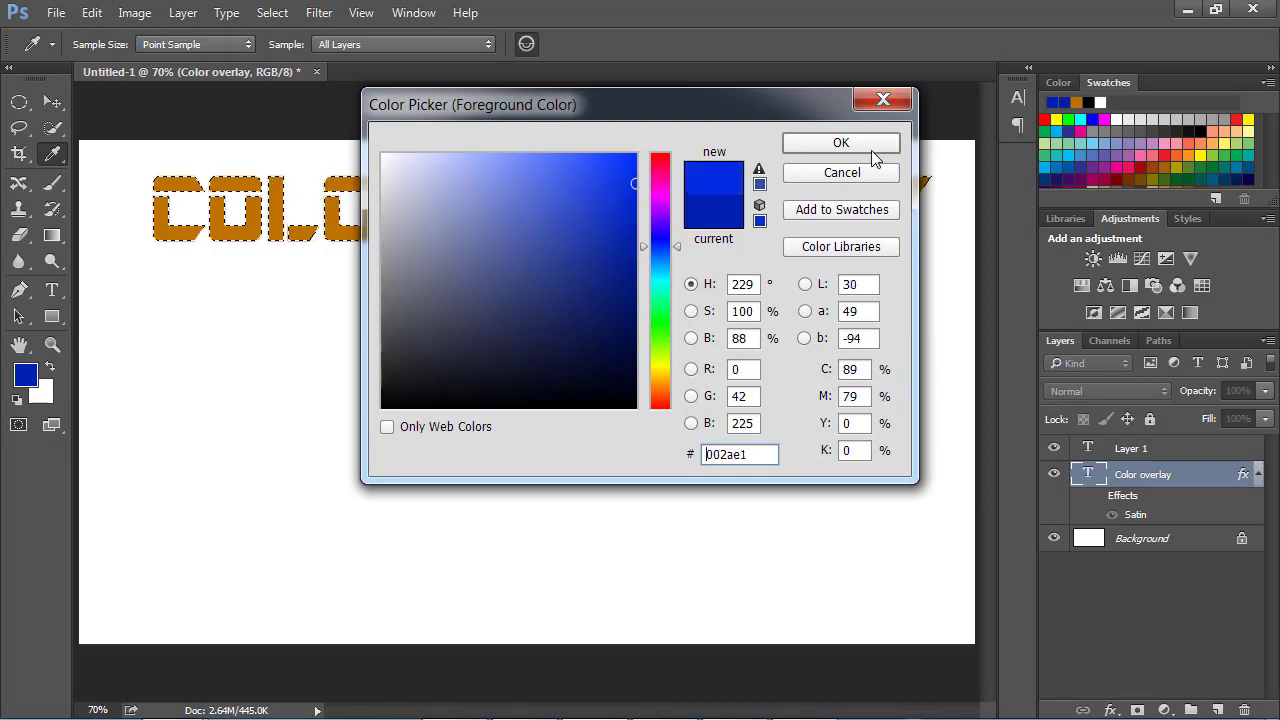
{"action": "left_click", "coordinate": [838, 174]}
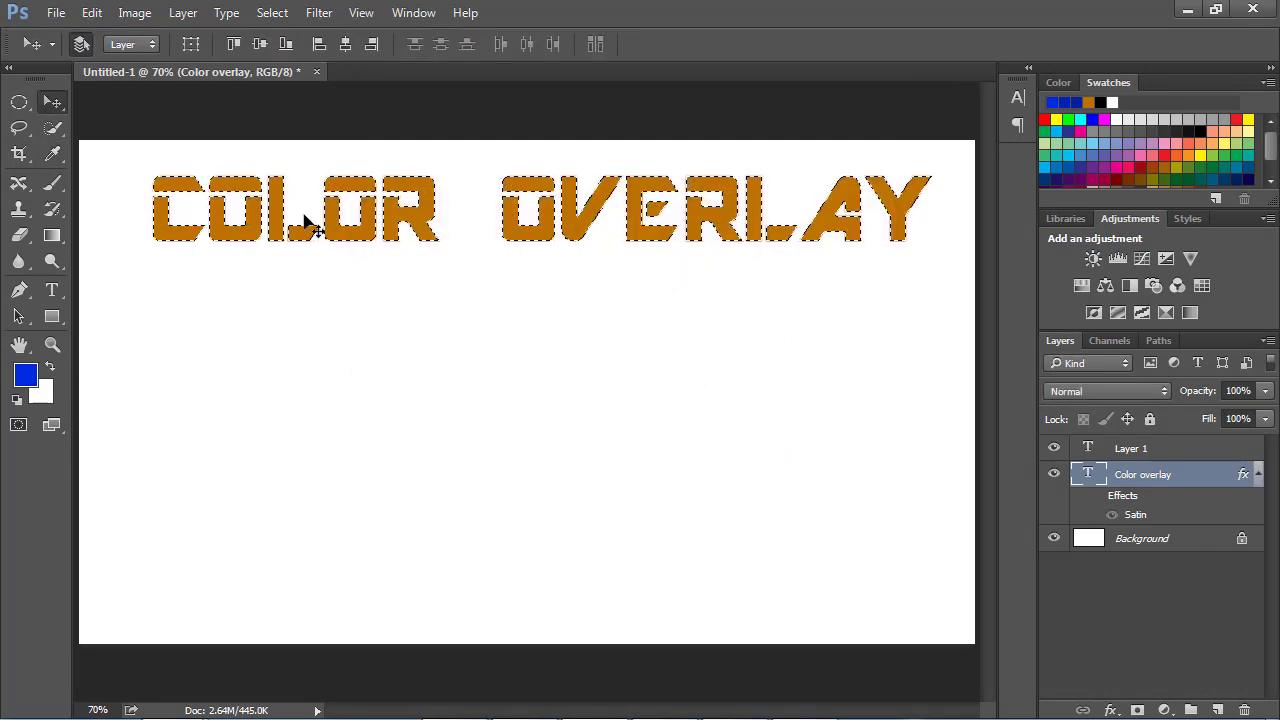
{"action": "key", "text": "ctrl+d"}
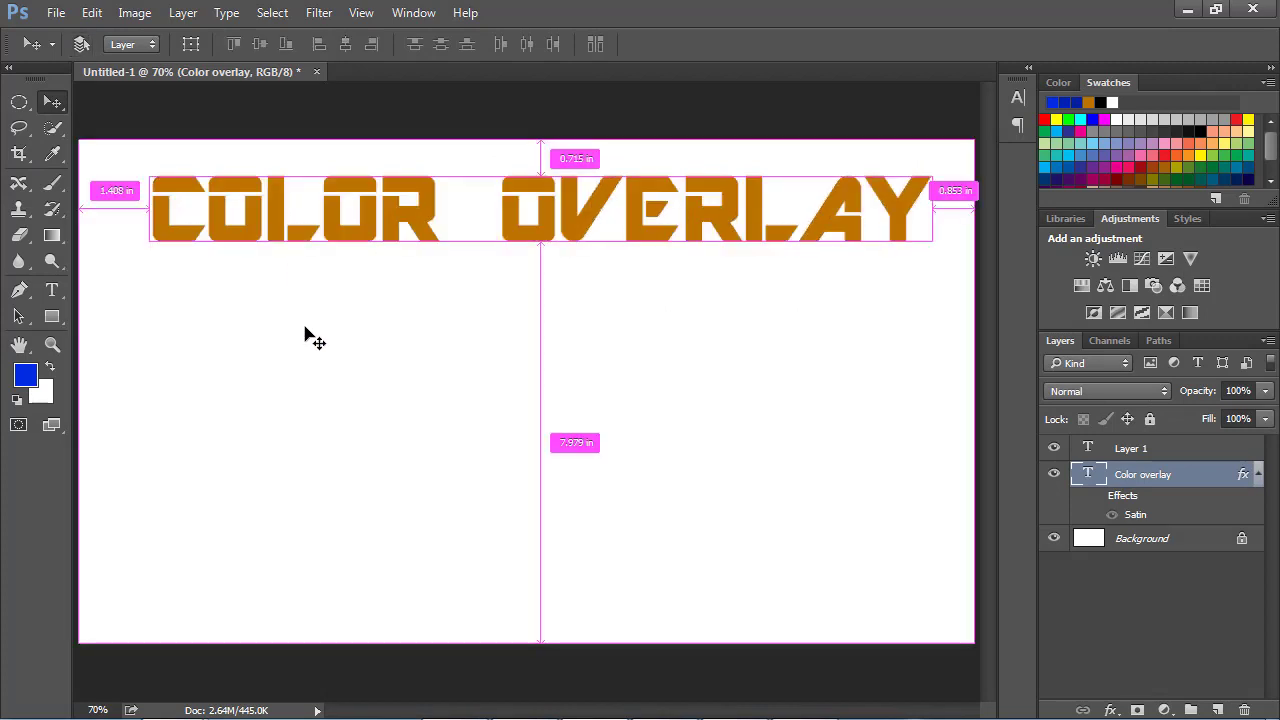
{"action": "left_click", "coordinate": [1054, 474]}
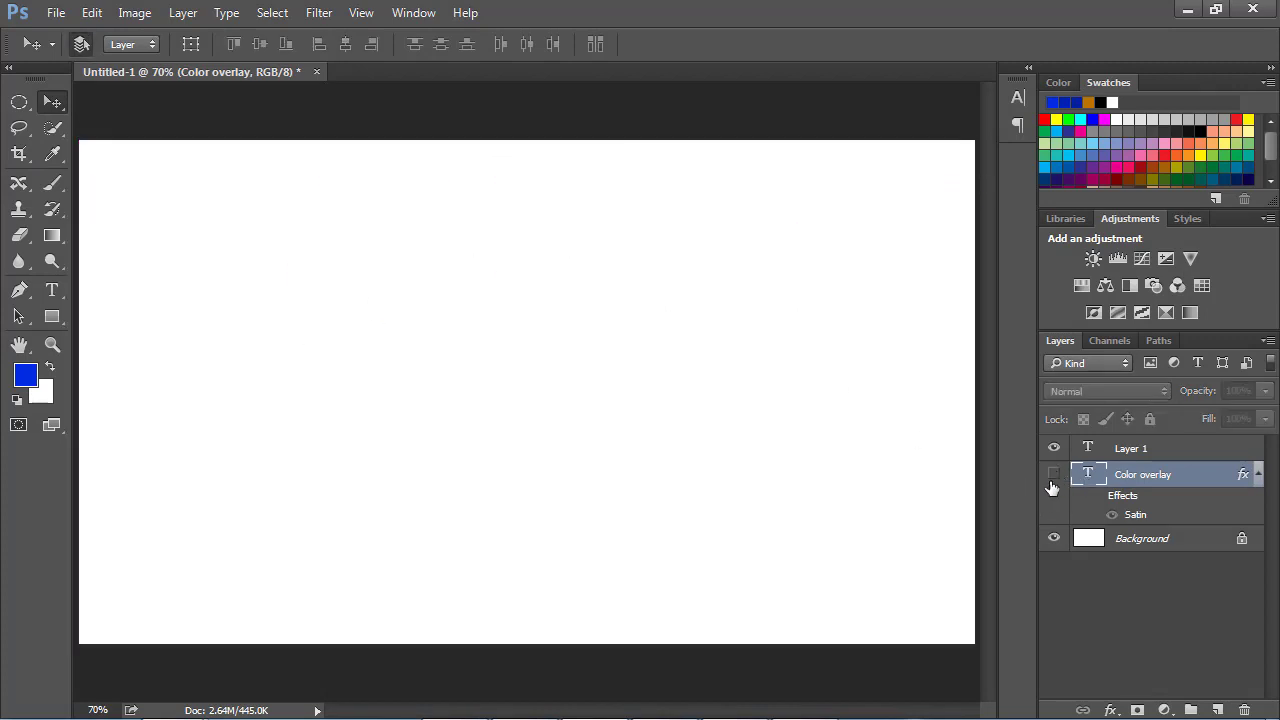
- Delete the old Layer 1 and fill an ellipse left of centre with blue on a new layer
{"action": "left_click", "coordinate": [19, 103]}
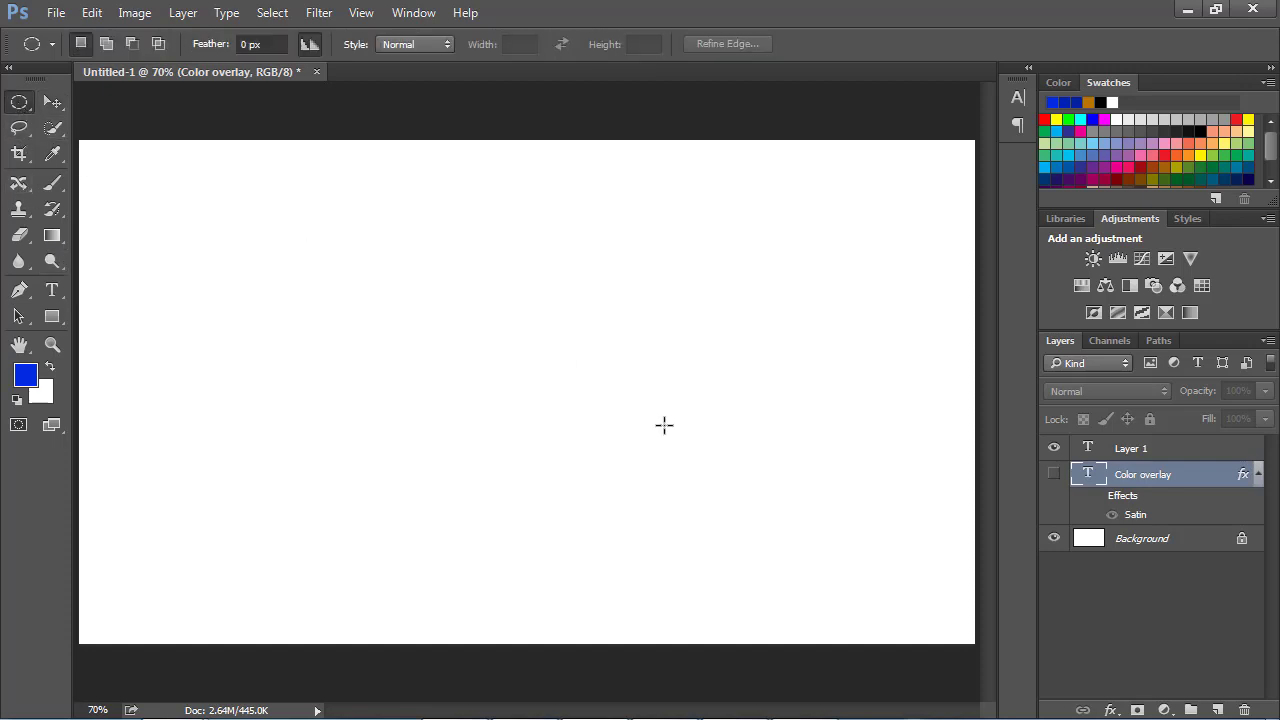
{"action": "left_click", "coordinate": [1156, 451]}
{"action": "key", "text": "Delete"}
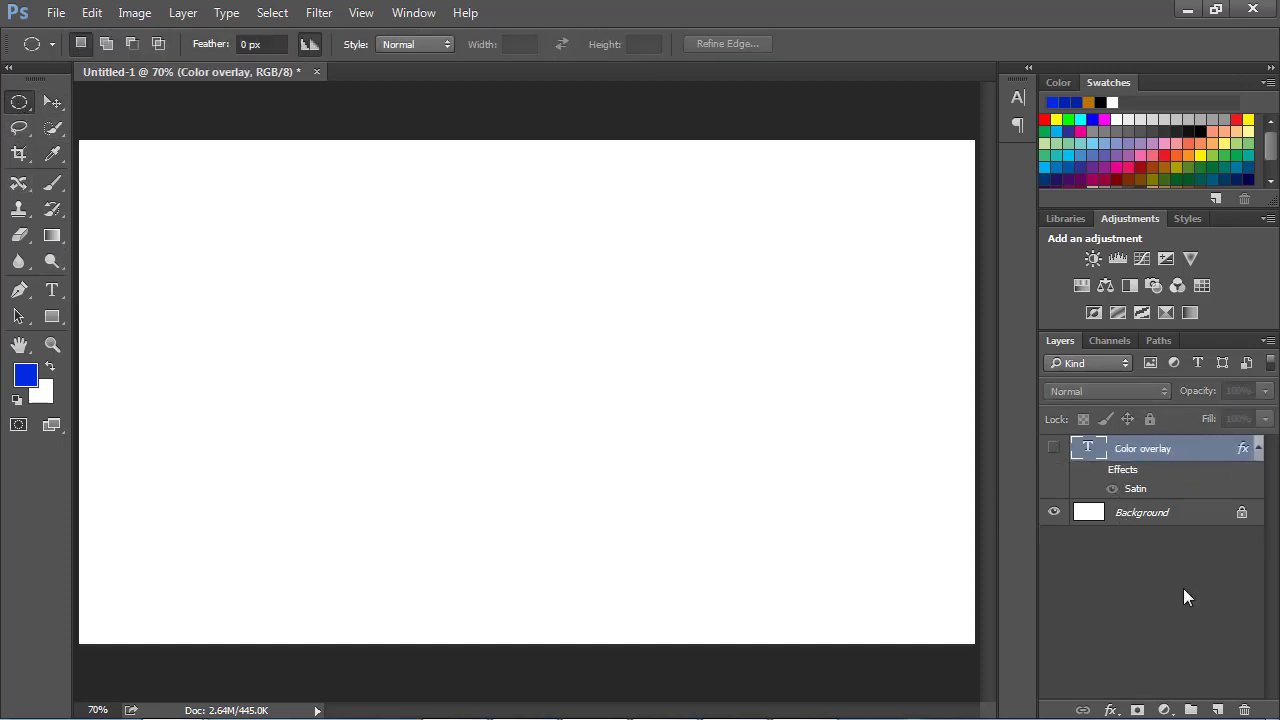
{"action": "left_click", "coordinate": [1217, 709]}
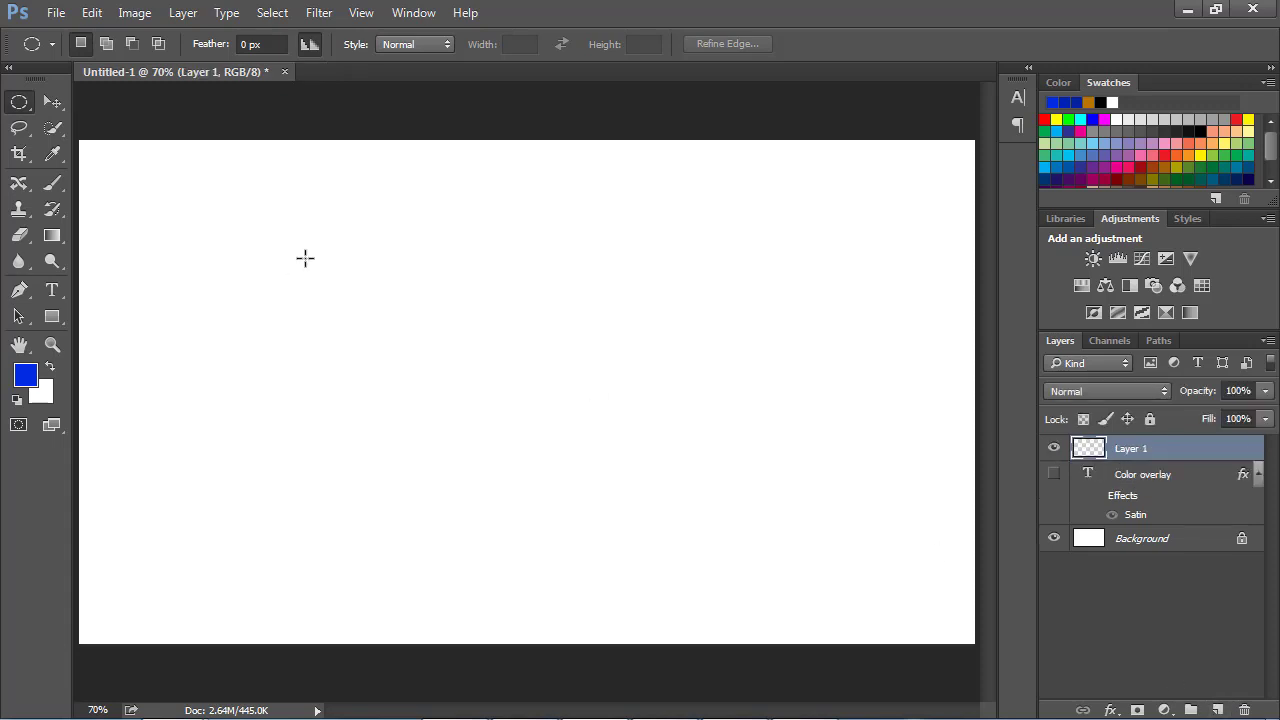
{"action": "mouse_move", "coordinate": [327, 253]}
{"action": "left_mouse_down"}
{"action": "mouse_move", "coordinate": [415, 354]}
{"action": "mouse_move", "coordinate": [627, 491]}
{"action": "left_mouse_up"}
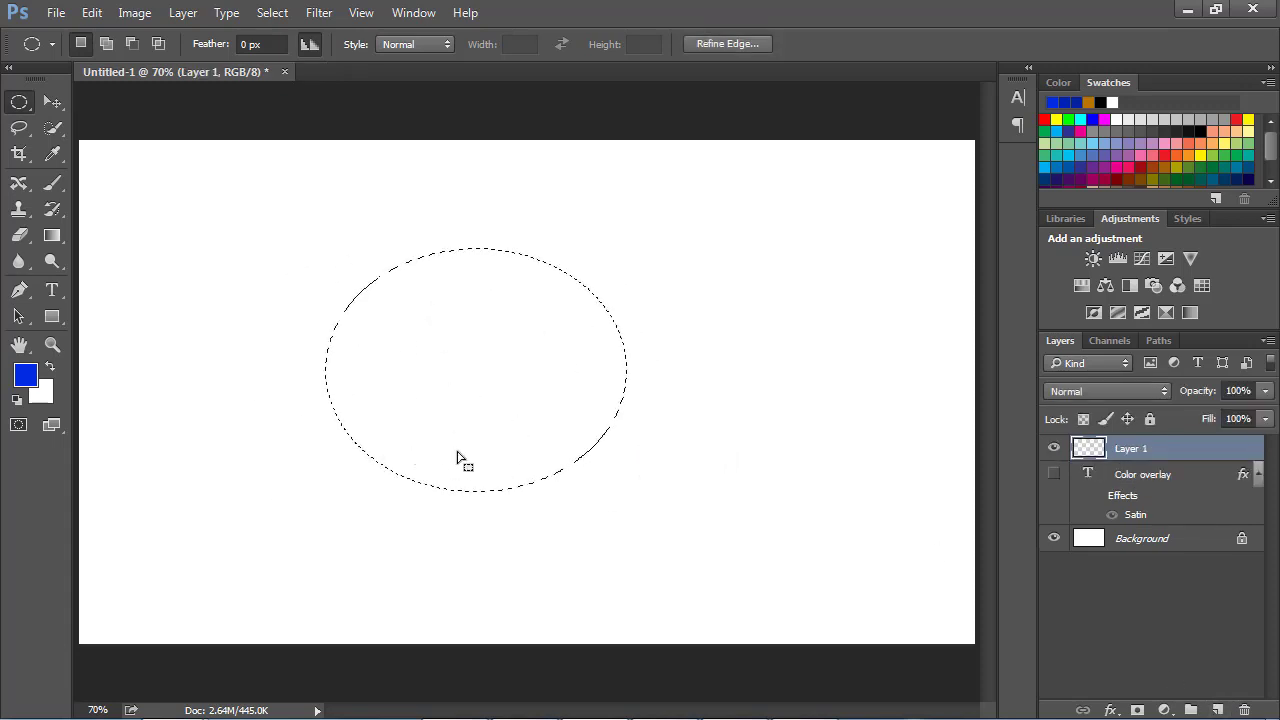
{"action": "key", "text": "alt+BackSpace"}
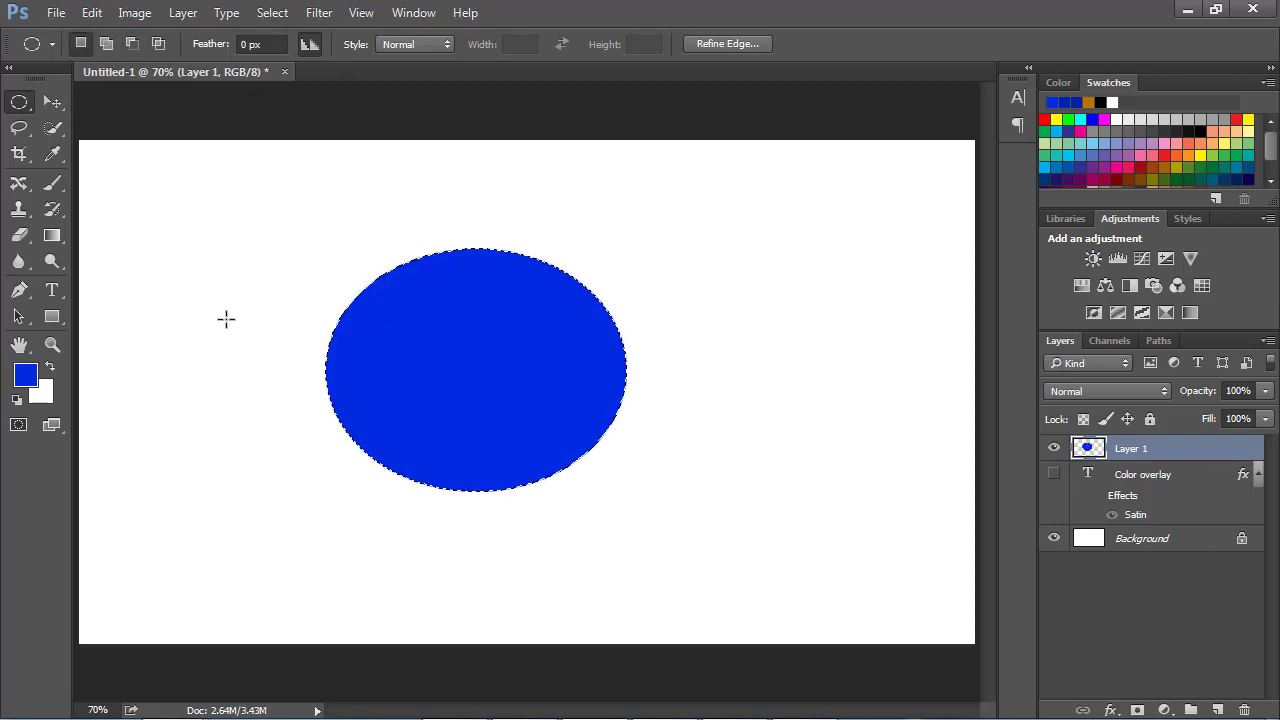
{"action": "key", "text": "ctrl+d"}
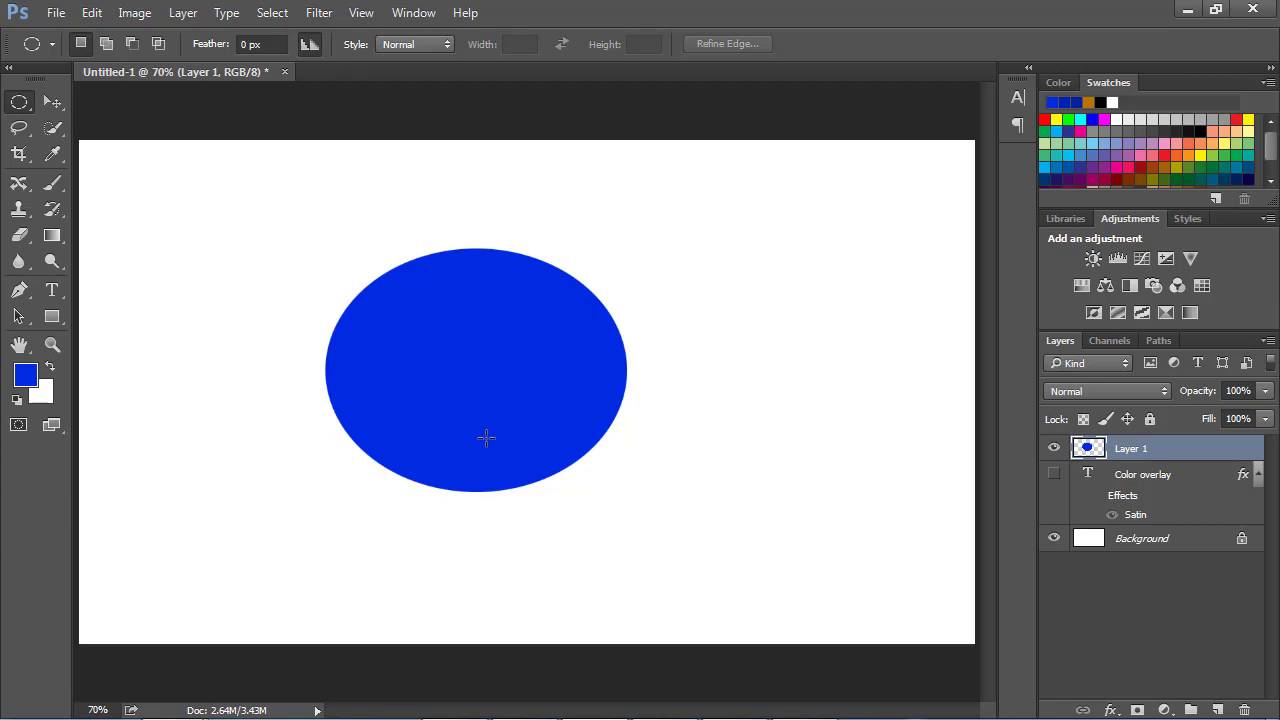
- Refill the Layer 1 ellipse with magenta pink #e1008a and clear the selection
{"action": "left_click", "coordinate": [1088, 452], "text": "ctrl"}
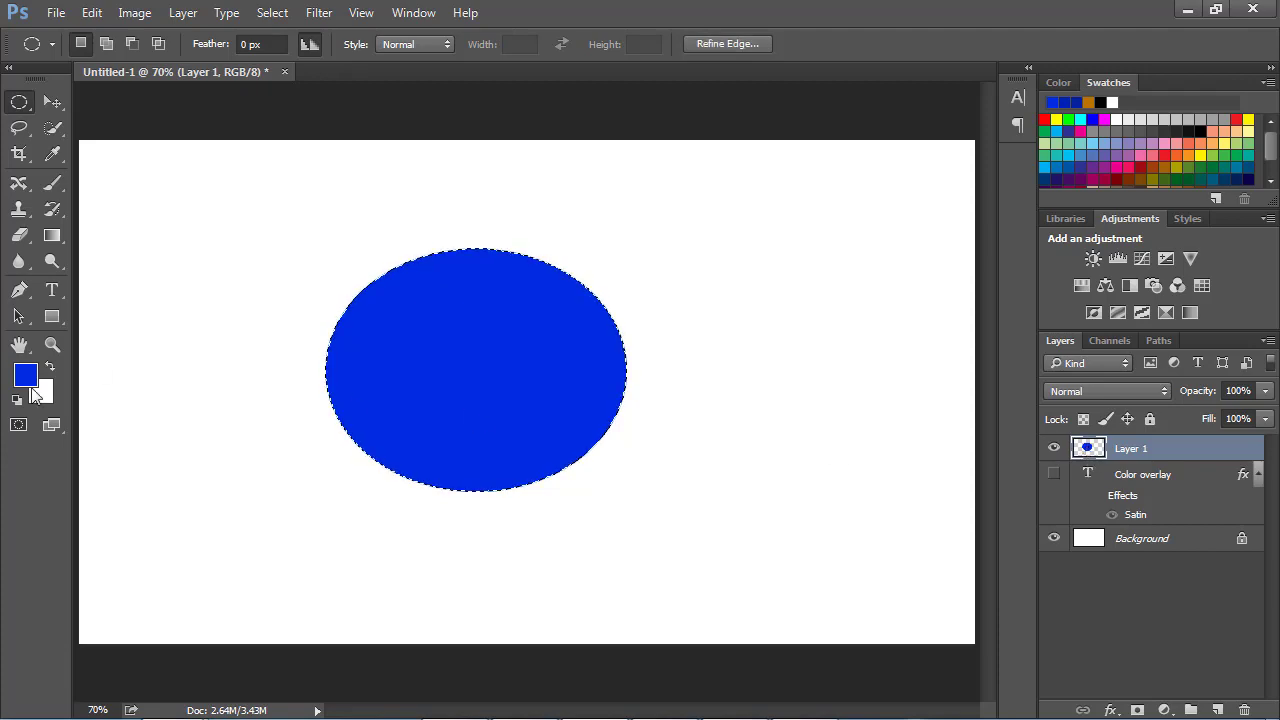
{"action": "left_click", "coordinate": [29, 380]}
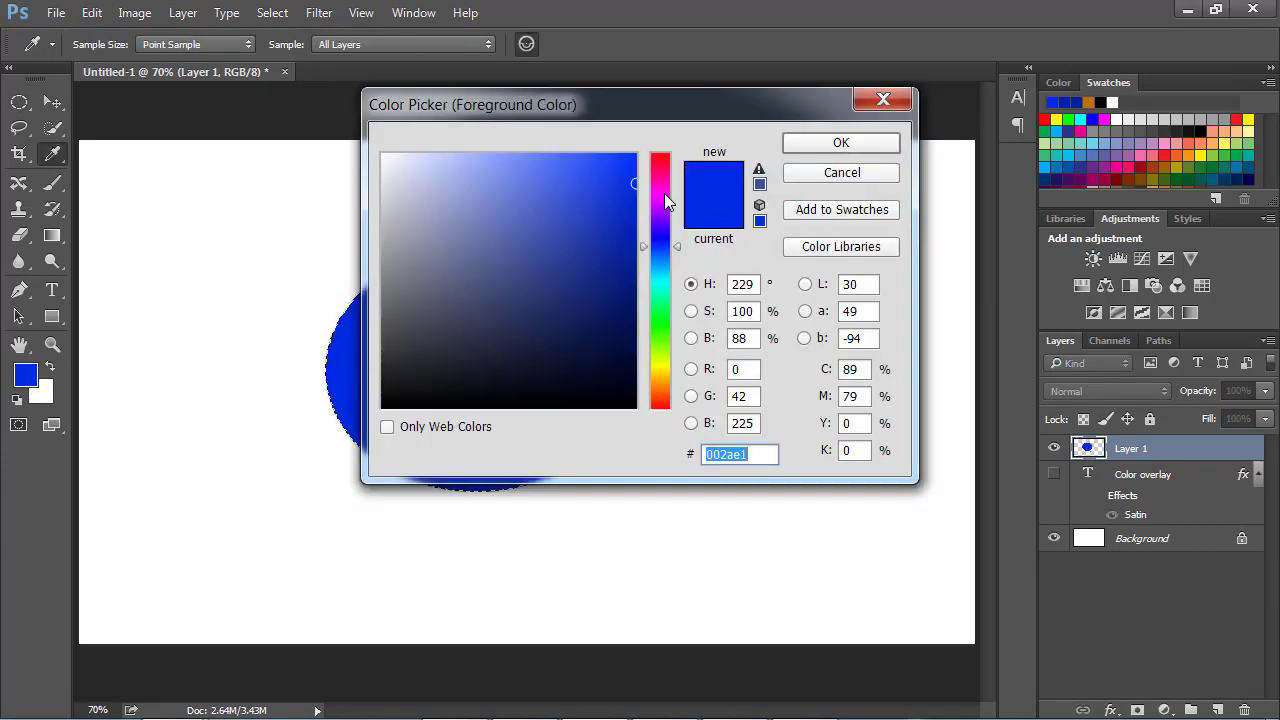
{"action": "left_click", "coordinate": [665, 179]}
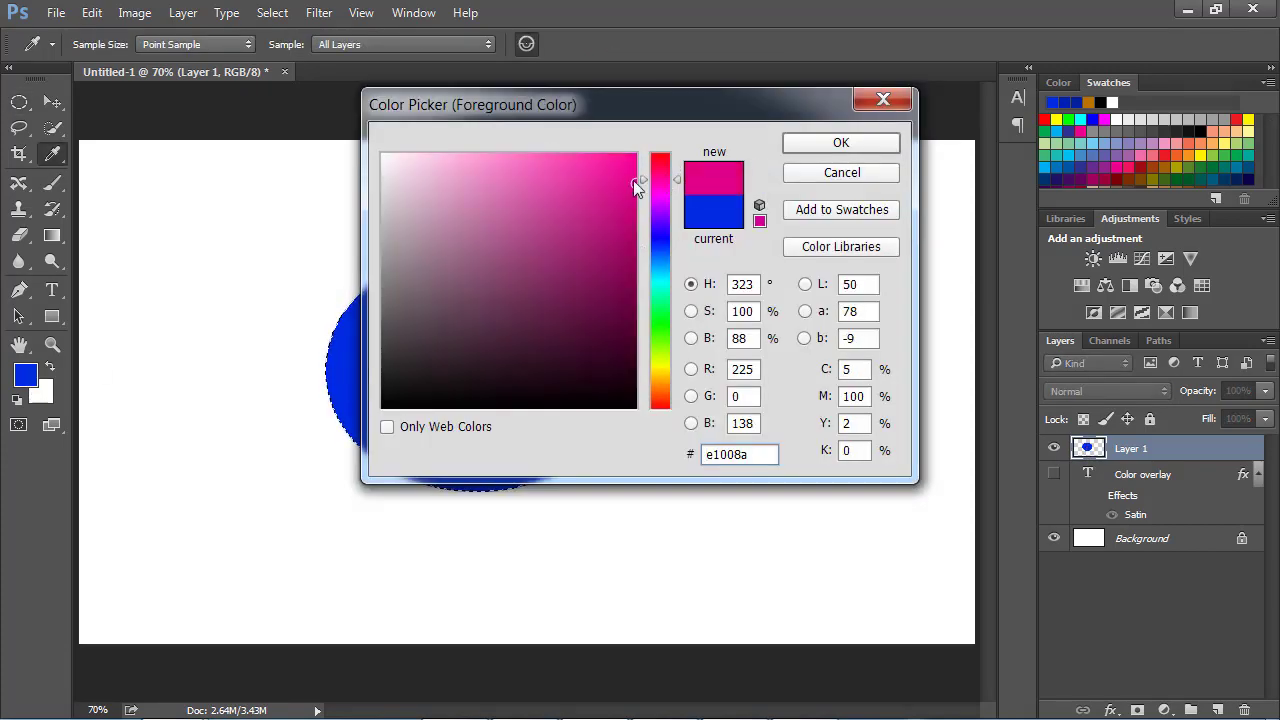
{"action": "mouse_move", "coordinate": [633, 185]}
{"action": "left_mouse_down"}
{"action": "mouse_move", "coordinate": [623, 177]}
{"action": "mouse_move", "coordinate": [757, 166]}
{"action": "left_mouse_up"}
{"action": "left_click", "coordinate": [812, 144]}
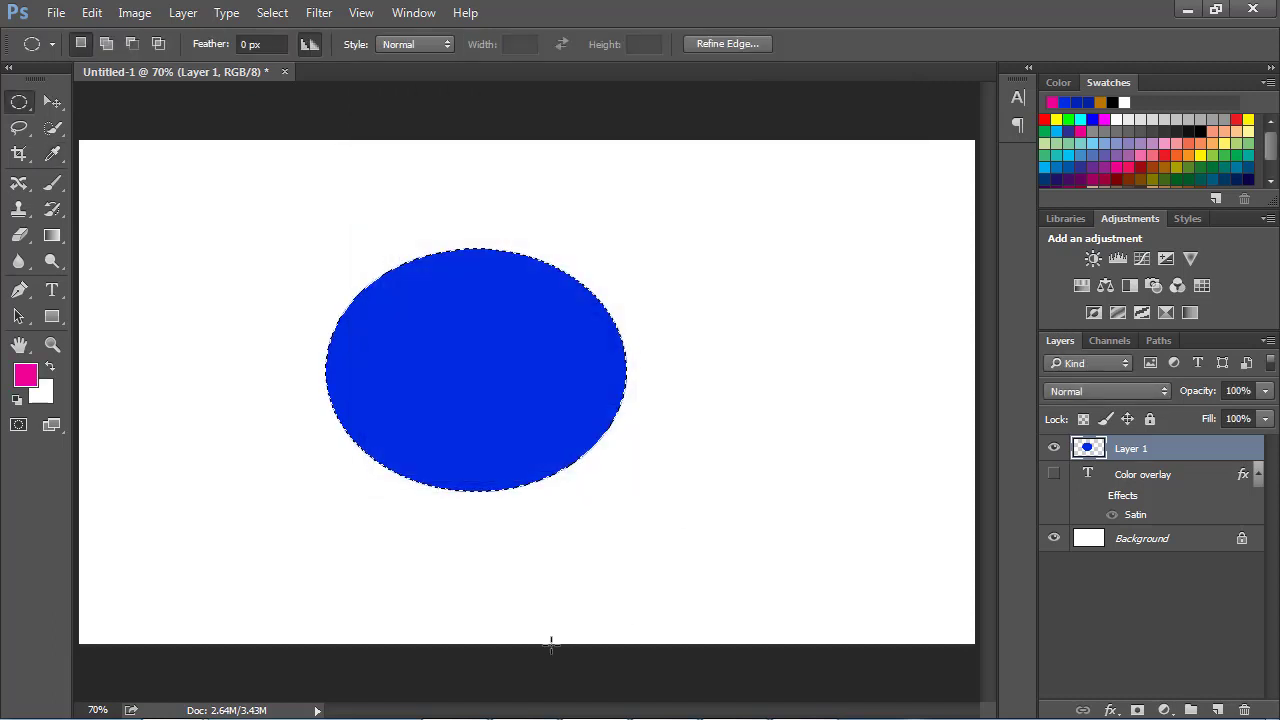
{"action": "key", "text": "alt+BackSpace"}
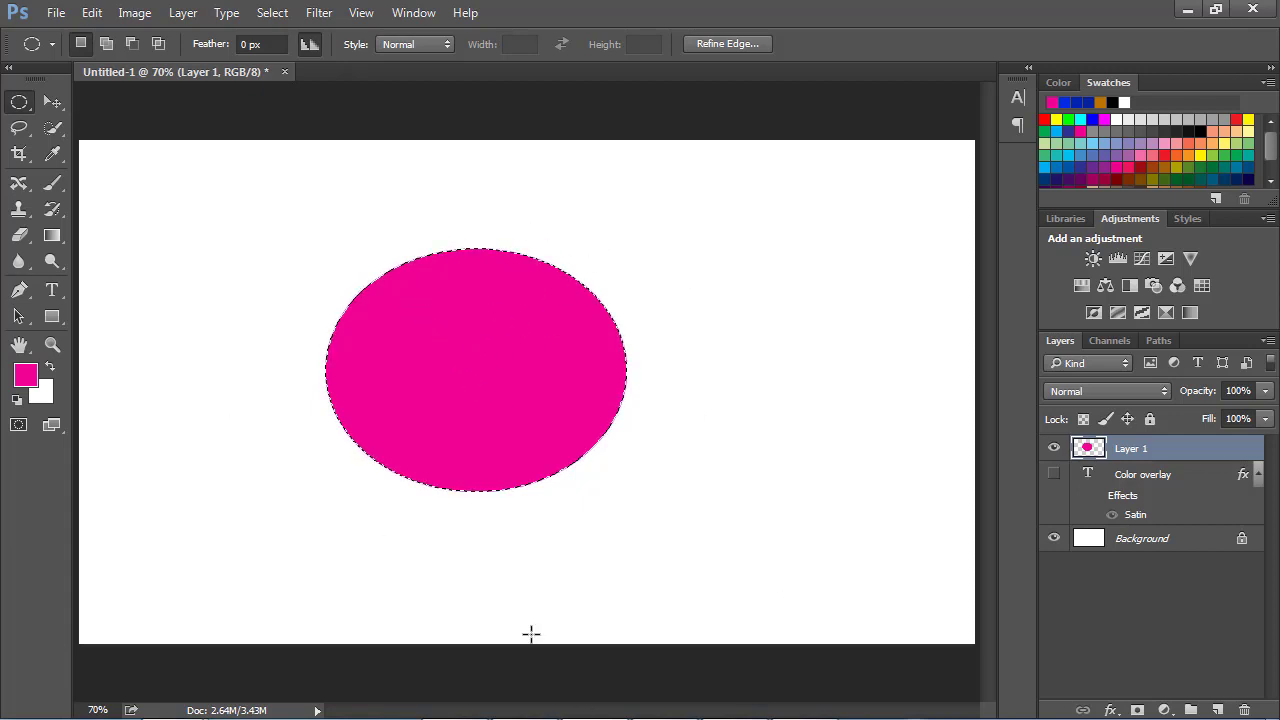
{"action": "key", "text": "ctrl+d"}
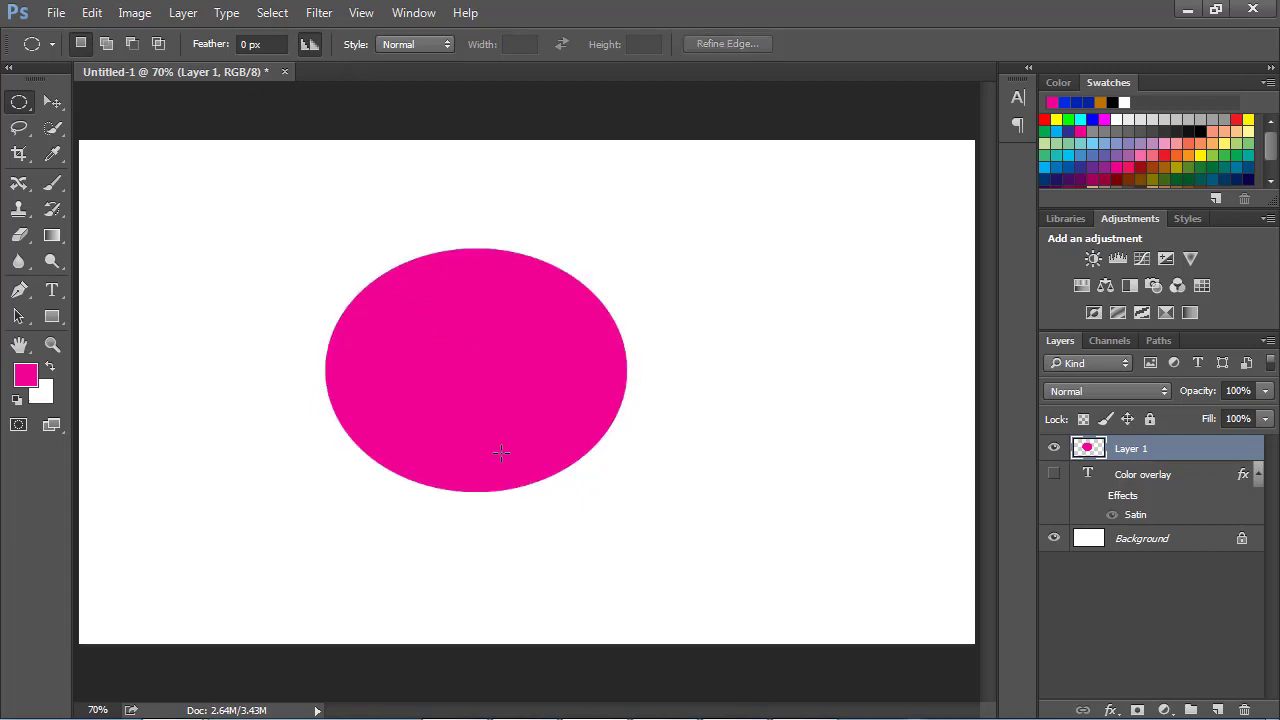
- Zoom in to inspect the pink ellipse's anti-aliased edge pixels, then zoom back out
{"action": "left_click", "coordinate": [52, 344]}
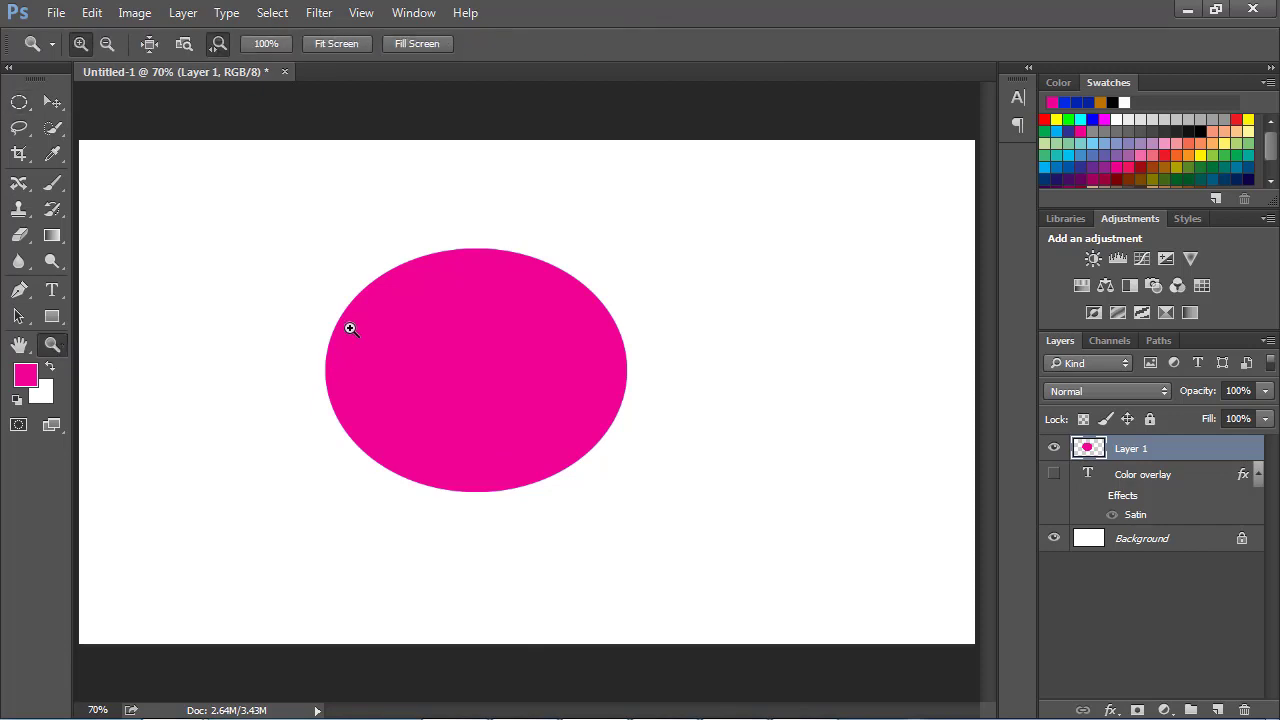
{"action": "left_click_drag", "start_coordinate": [349, 294], "coordinate": [451, 368]}
{"action": "left_click_drag", "start_coordinate": [519, 427], "coordinate": [628, 460]}
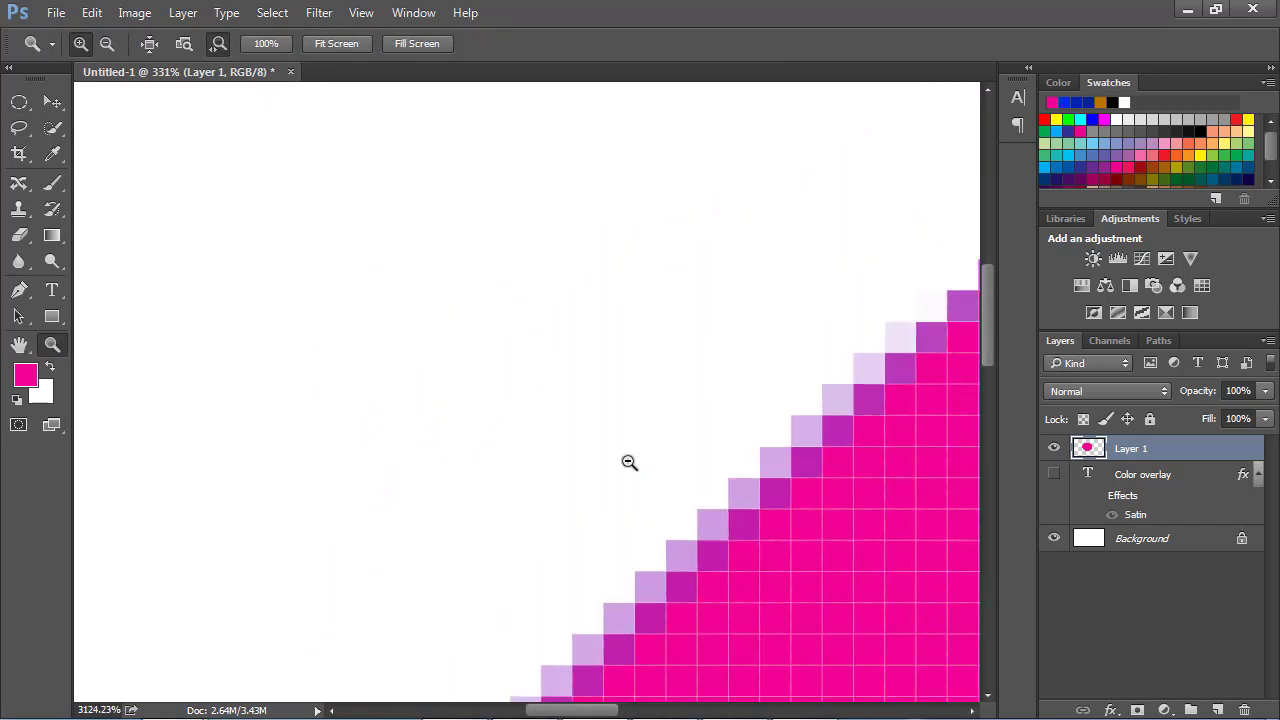
{"action": "left_click", "coordinate": [824, 457]}
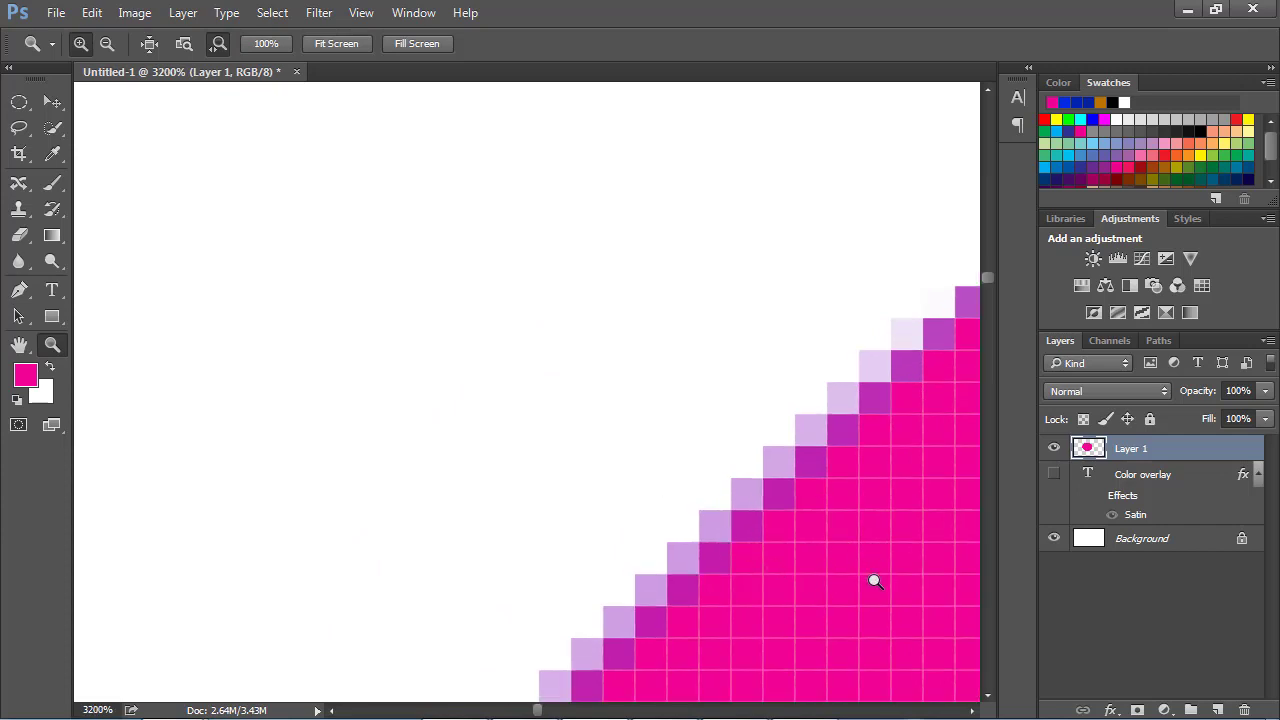
{"action": "left_click_drag", "start_coordinate": [875, 581], "coordinate": [495, 373]}
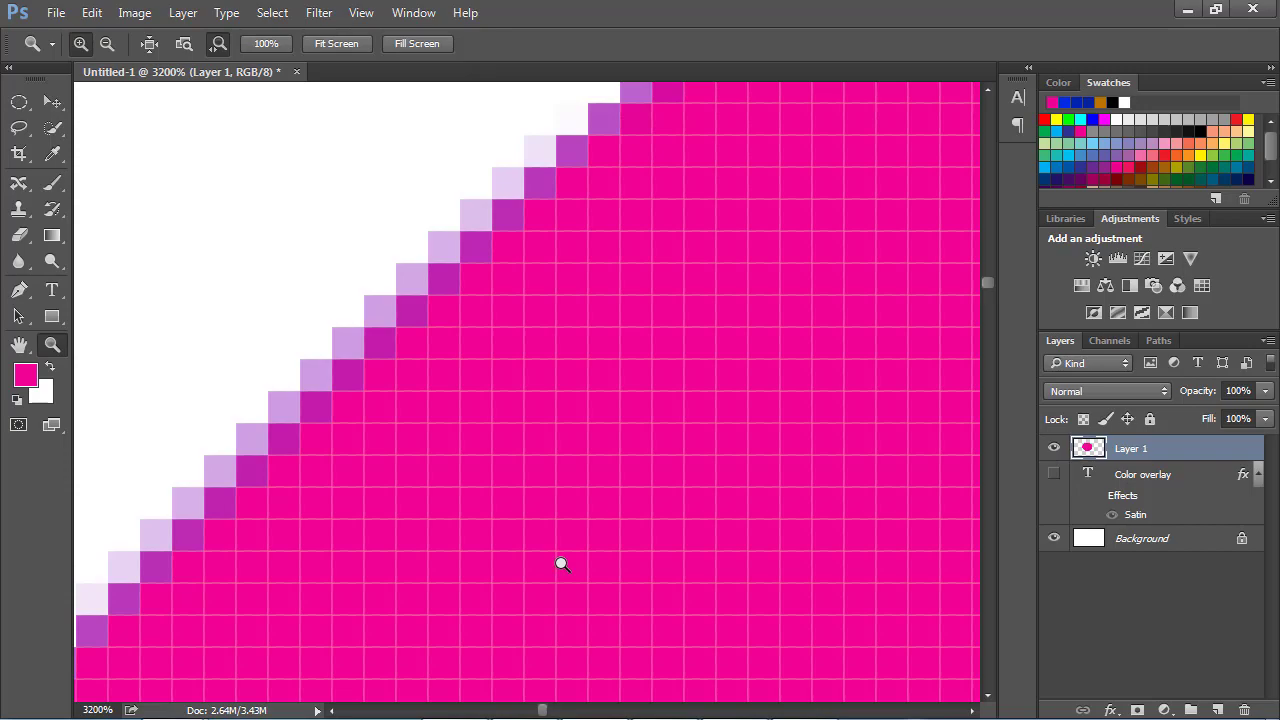
{"action": "left_click", "coordinate": [562, 564], "text": "alt"}
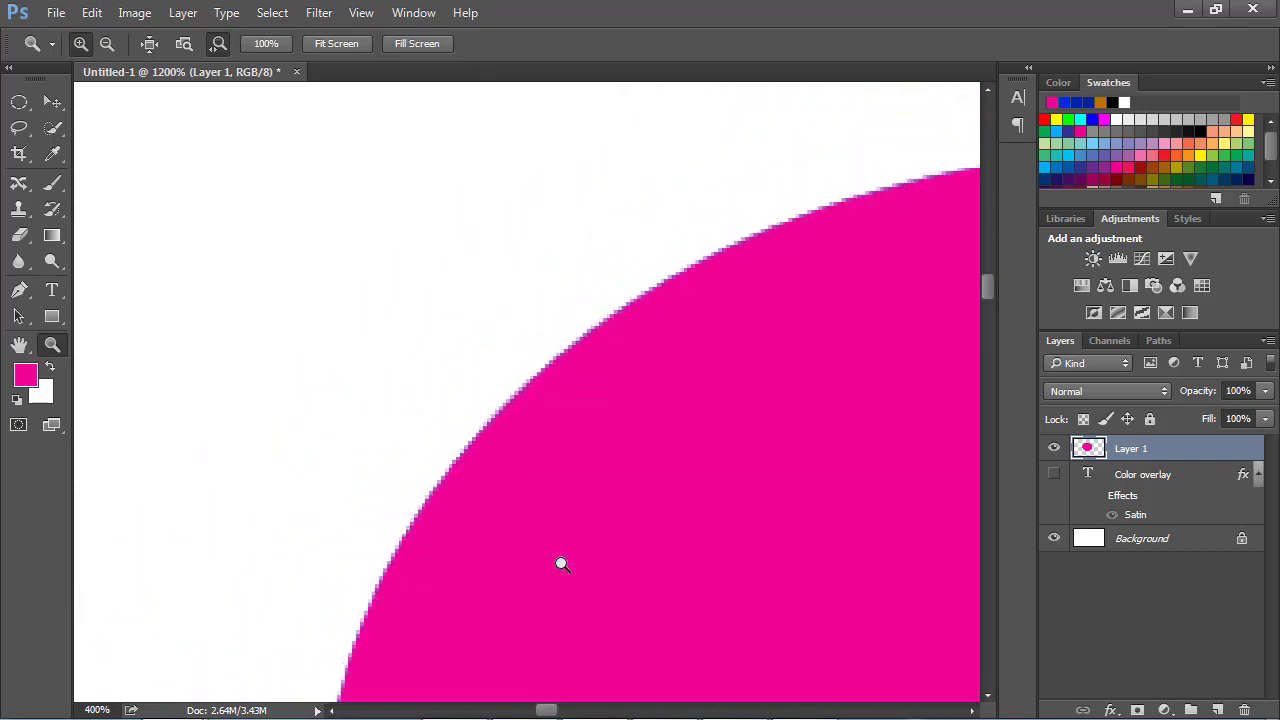
{"action": "left_click_drag", "start_coordinate": [562, 564], "coordinate": [562, 564]}
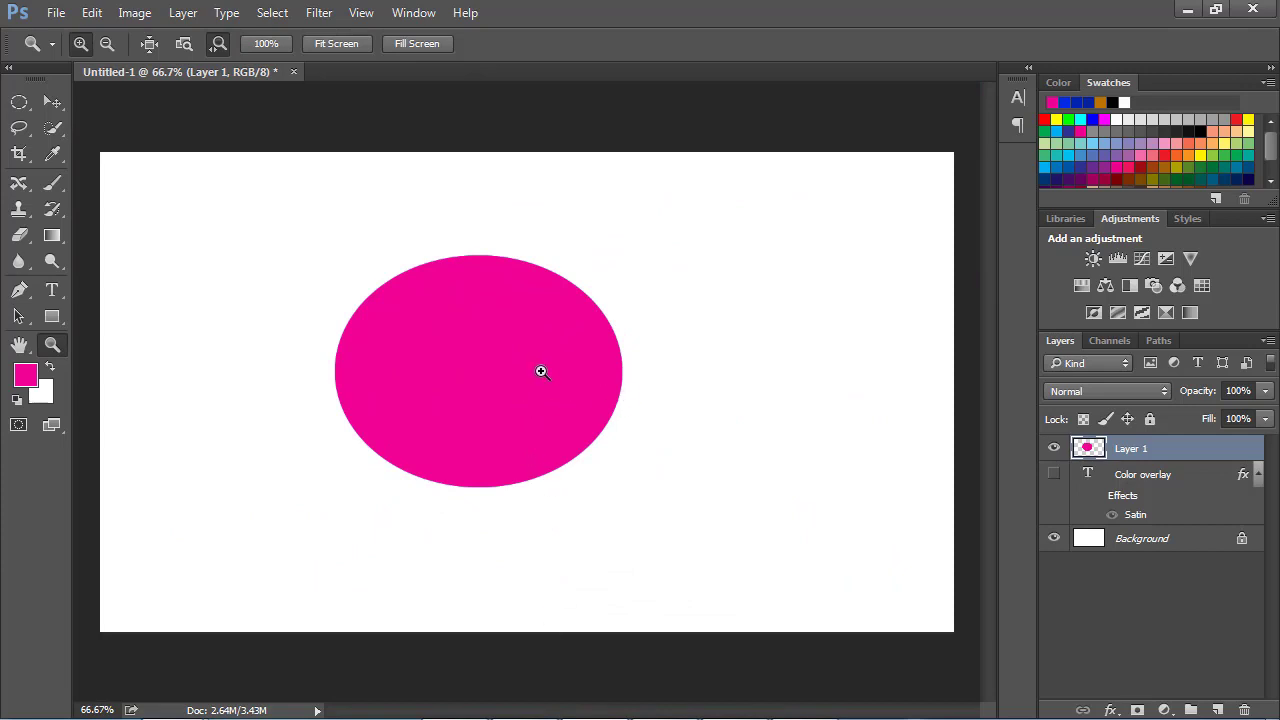
{"action": "left_click", "coordinate": [47, 98]}
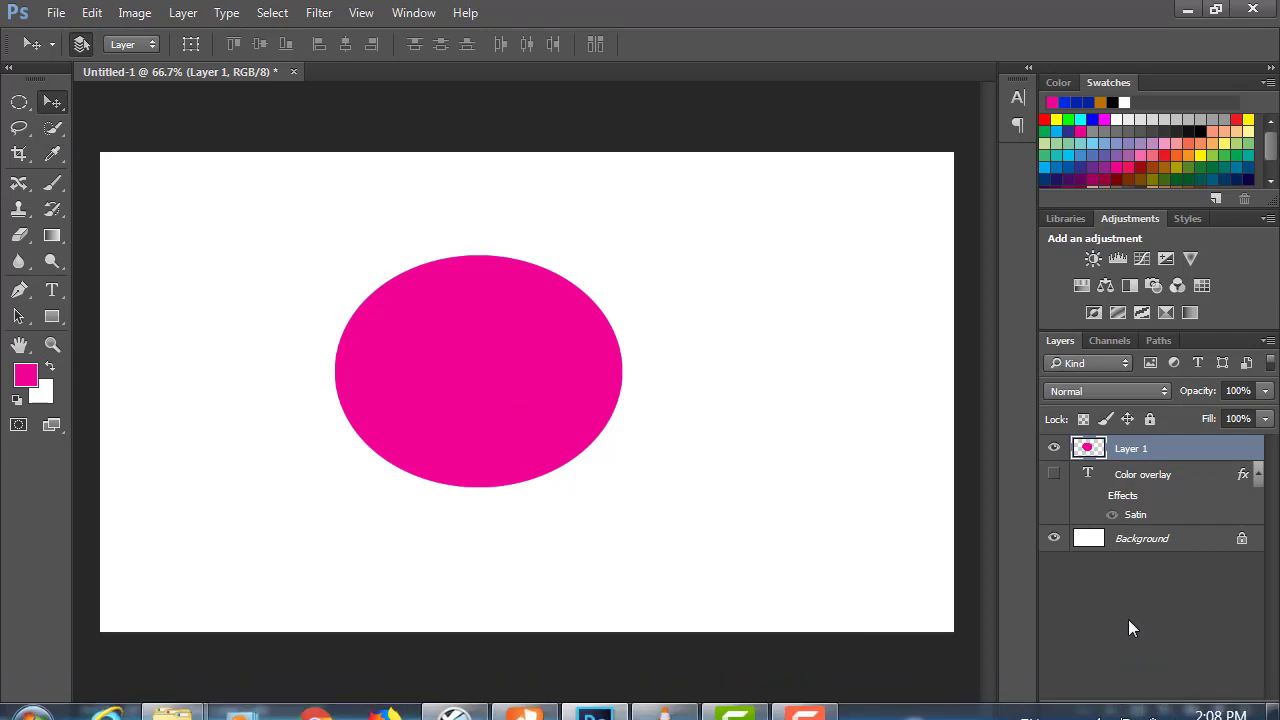
- Give Layer 1 a yellow-green #cbd802 Color Overlay, then nudge the ellipse slightly
{"action": "left_click", "coordinate": [1111, 710]}
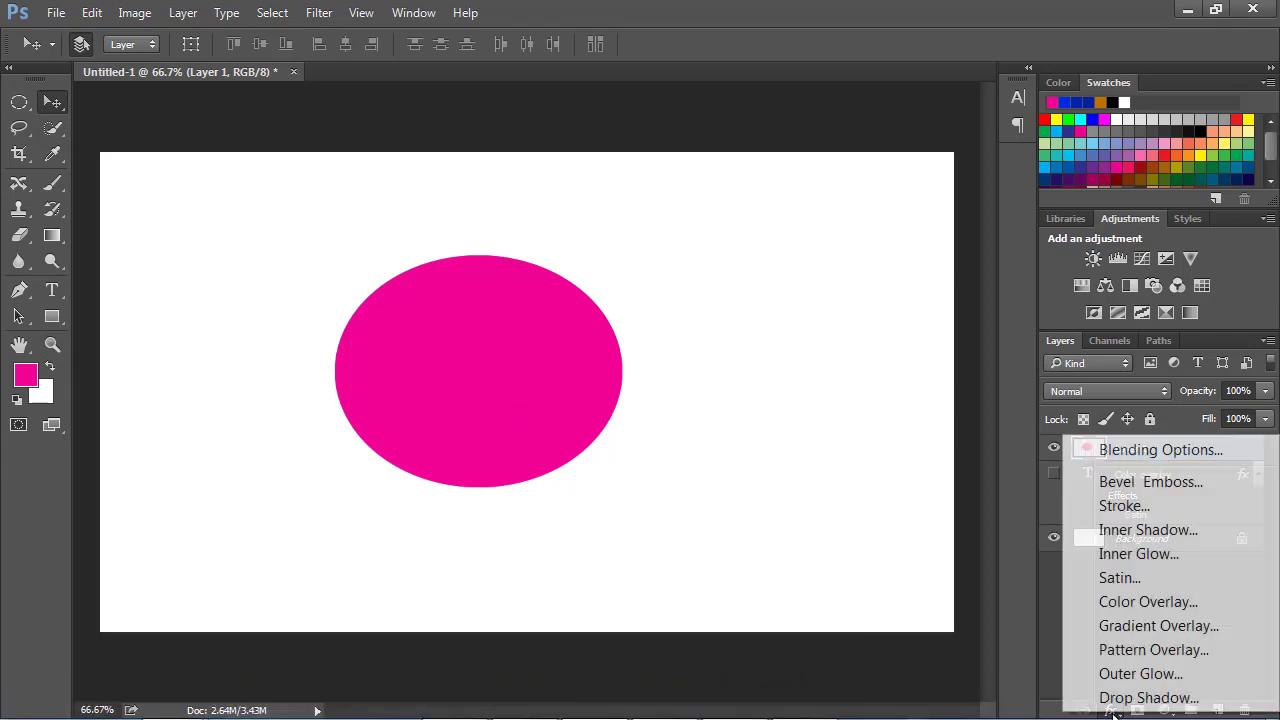
{"action": "left_click", "coordinate": [1143, 602]}
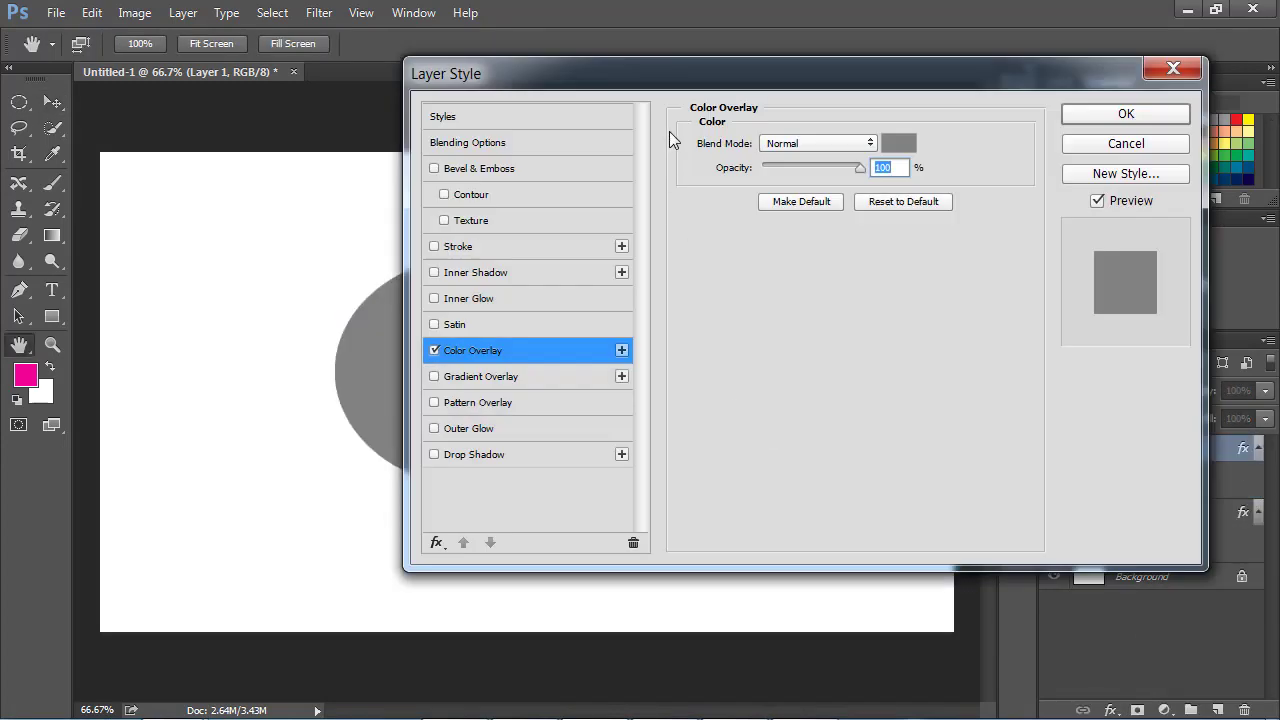
{"action": "left_click_drag", "start_coordinate": [648, 72], "coordinate": [772, 102]}
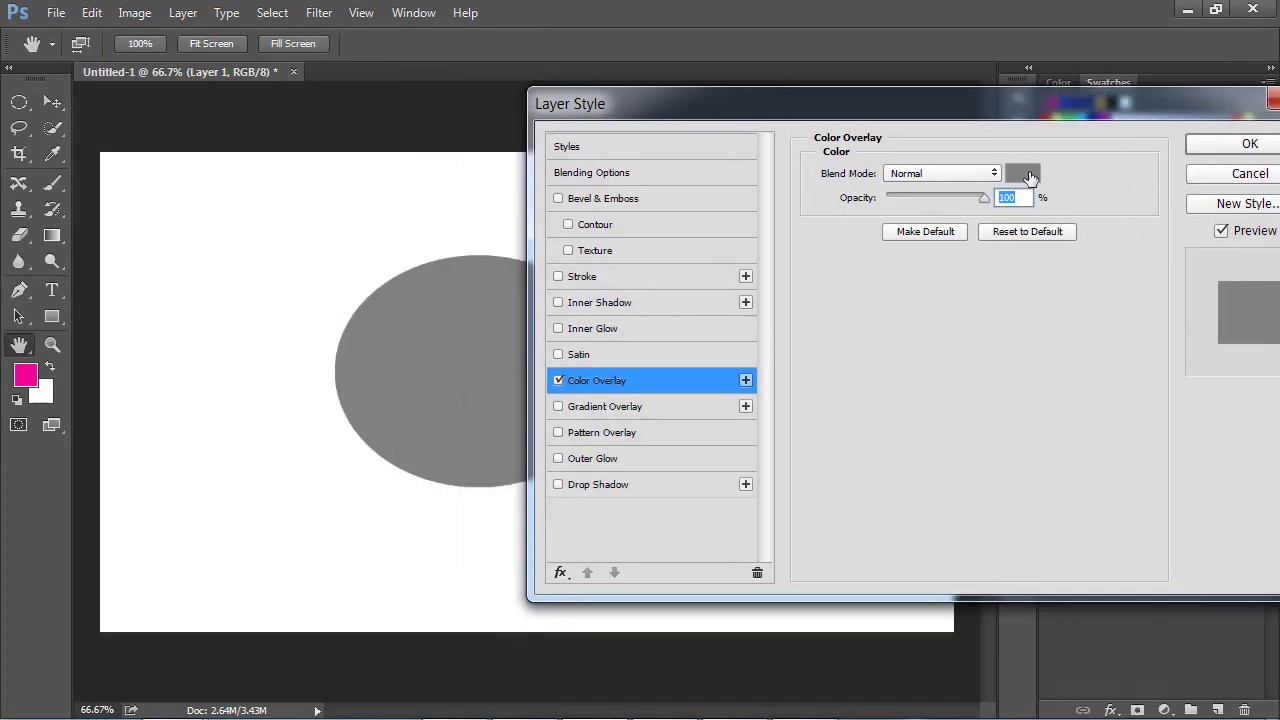
{"action": "left_click", "coordinate": [1024, 174]}
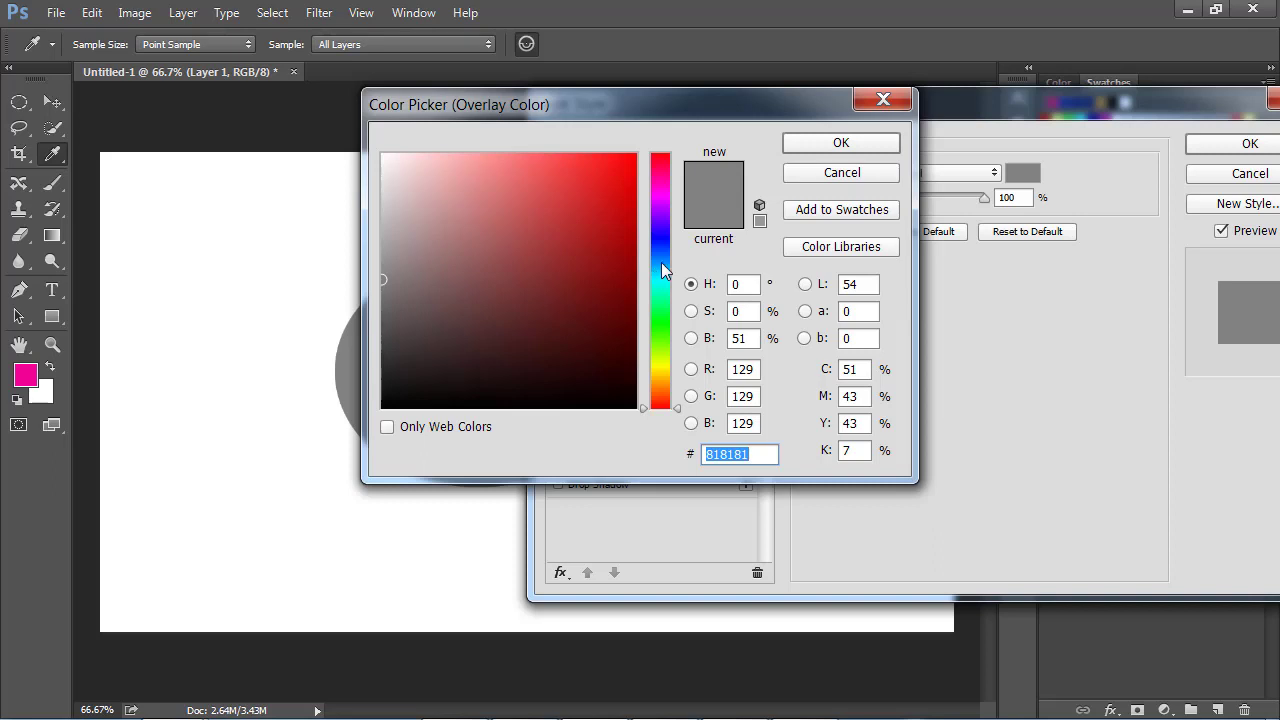
{"action": "left_click_drag", "start_coordinate": [660, 240], "coordinate": [663, 361]}
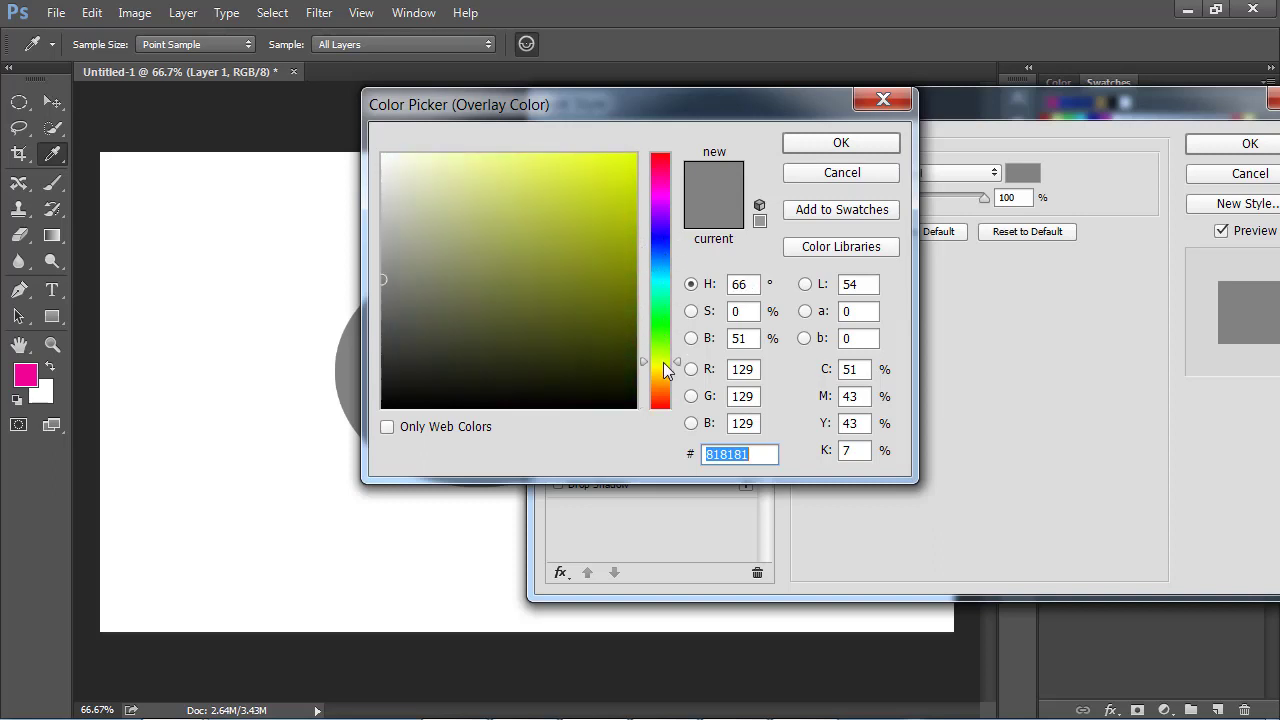
{"action": "left_click_drag", "start_coordinate": [619, 232], "coordinate": [632, 192]}
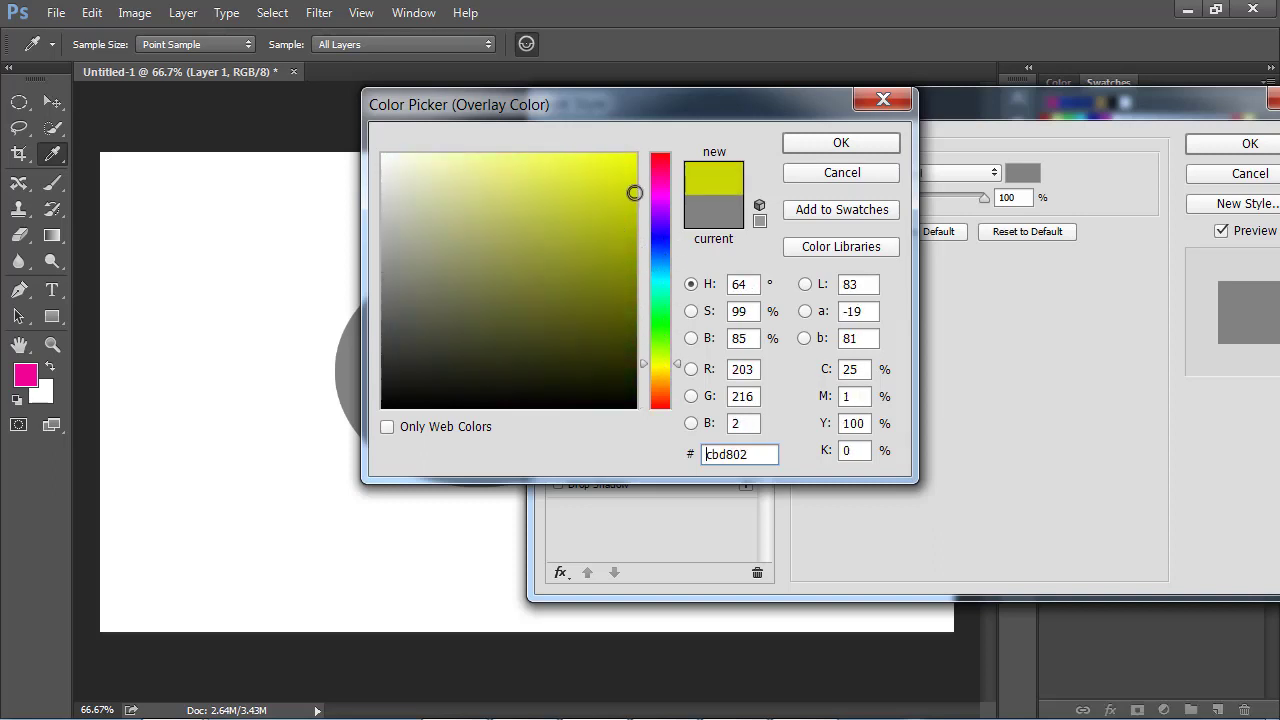
{"action": "left_click", "coordinate": [830, 146]}
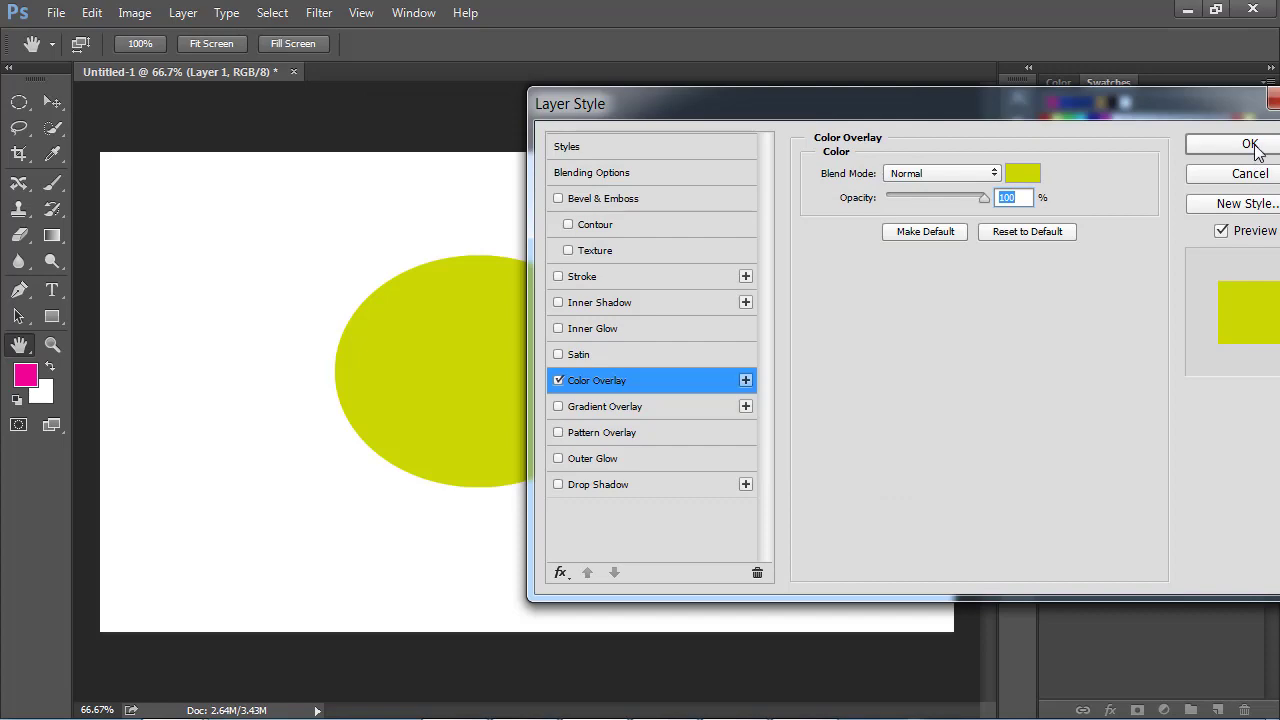
{"action": "left_click", "coordinate": [1242, 146]}
{"action": "key", "text": "v"}
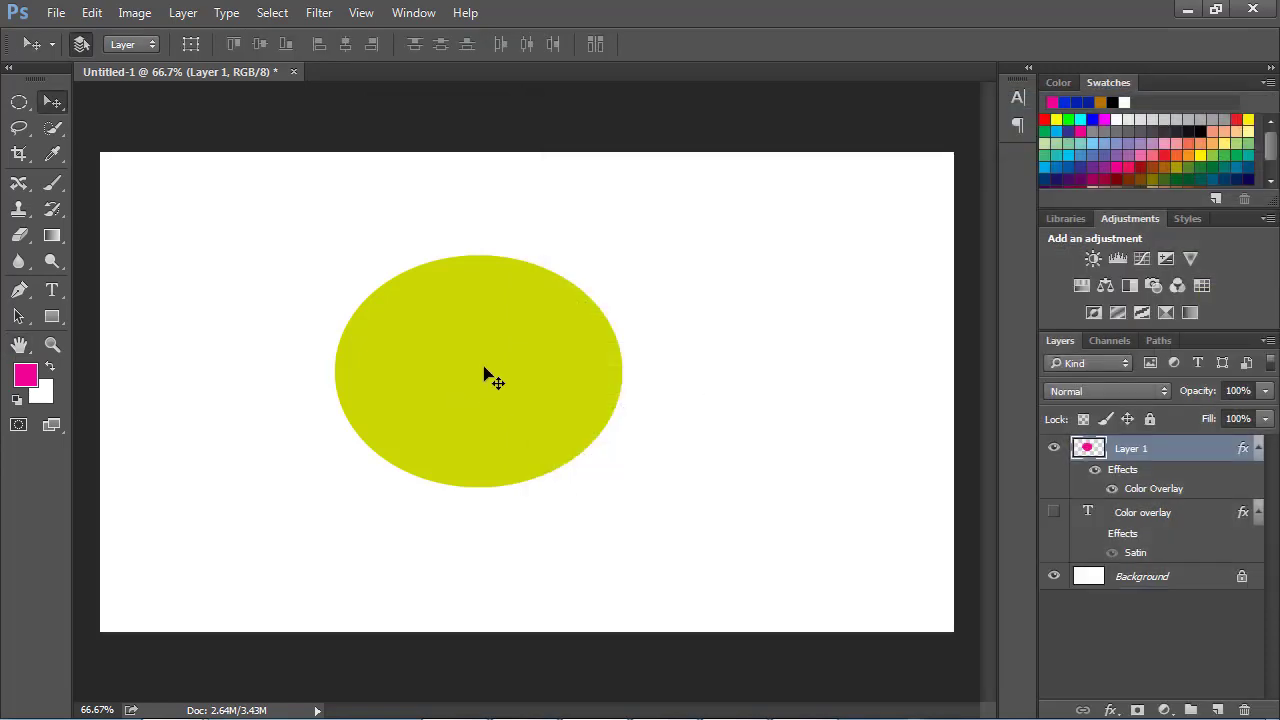
{"action": "mouse_move", "coordinate": [486, 371]}
{"action": "left_mouse_down"}
{"action": "mouse_move", "coordinate": [468, 378]}
{"action": "mouse_move", "coordinate": [476, 388]}
{"action": "left_mouse_up"}
{"action": "left_click", "coordinate": [52, 344]}
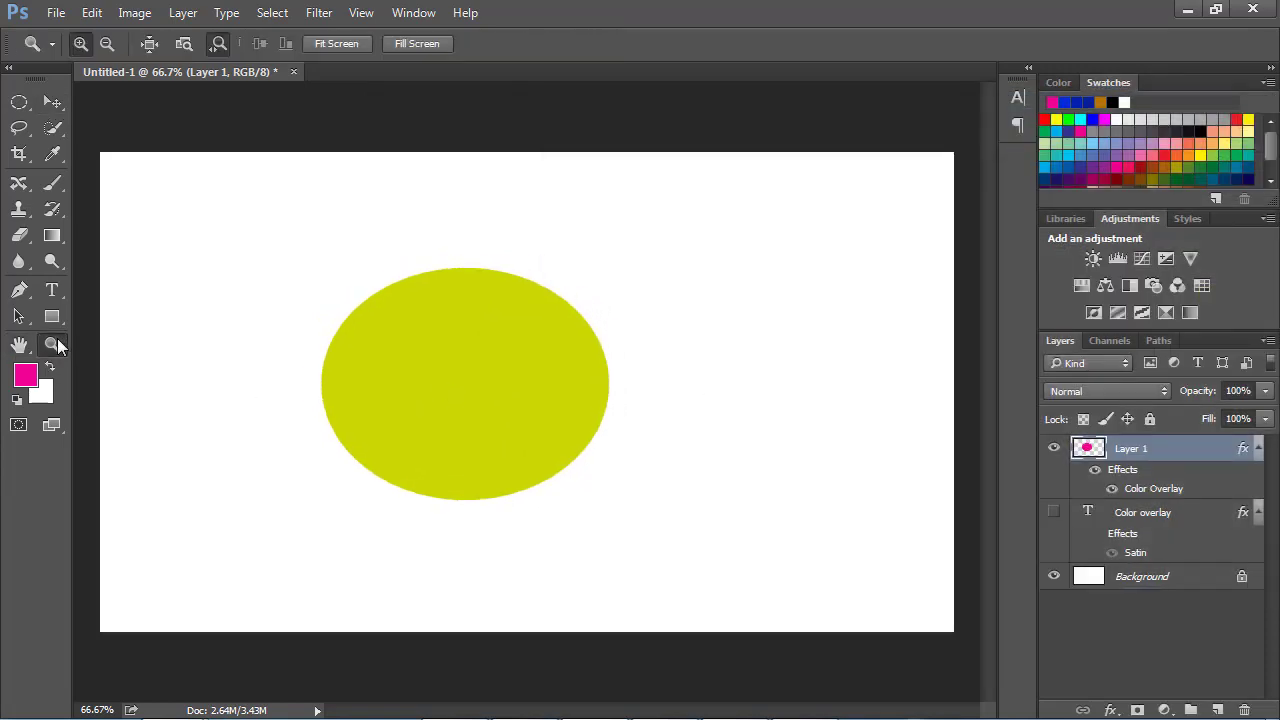
{"action": "left_click_drag", "start_coordinate": [309, 294], "coordinate": [647, 498]}
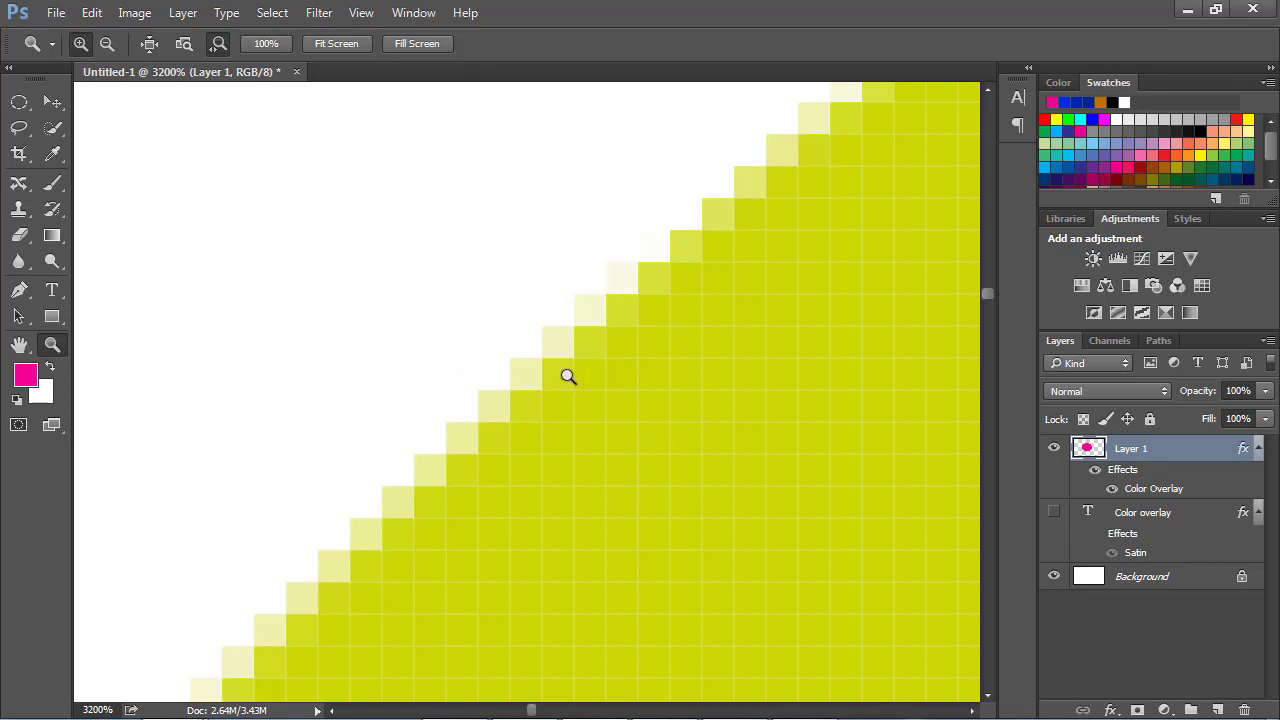
{"action": "key", "text": "ctrl+minus"}
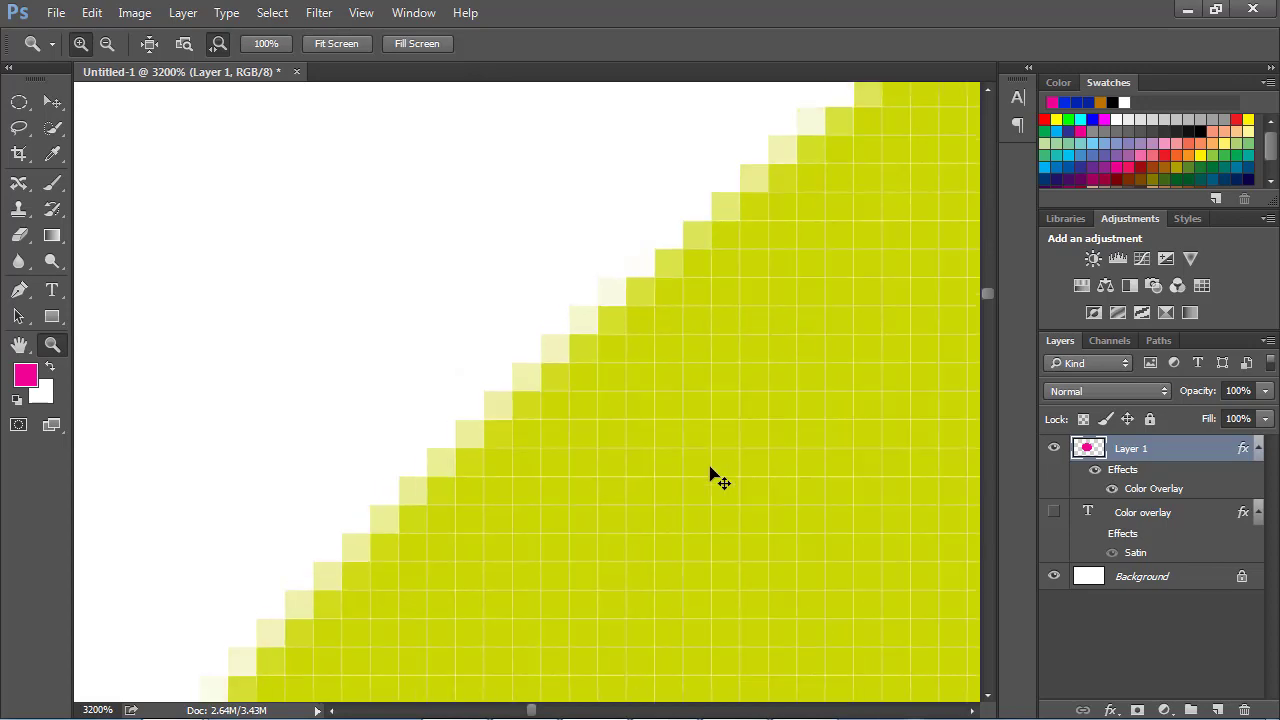
{"action": "key", "text": "ctrl+minus"}
{"action": "key", "text": "ctrl+minus"}
{"action": "key", "text": "ctrl+minus"}
{"action": "key", "text": "ctrl+minus"}
{"action": "key", "text": "ctrl+minus"}
{"action": "key", "text": "ctrl+minus"}
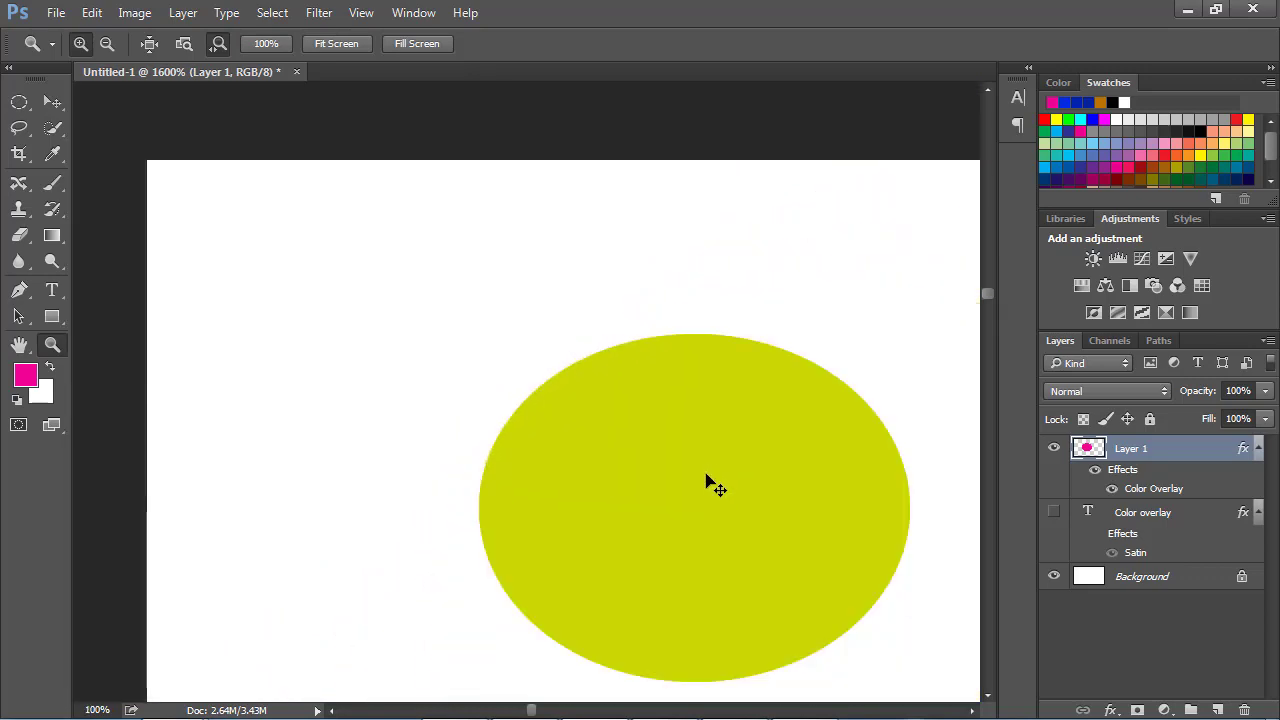
{"action": "key", "text": "ctrl+minus"}
{"action": "key", "text": "ctrl+minus"}
{"action": "key", "text": "ctrl+plus"}
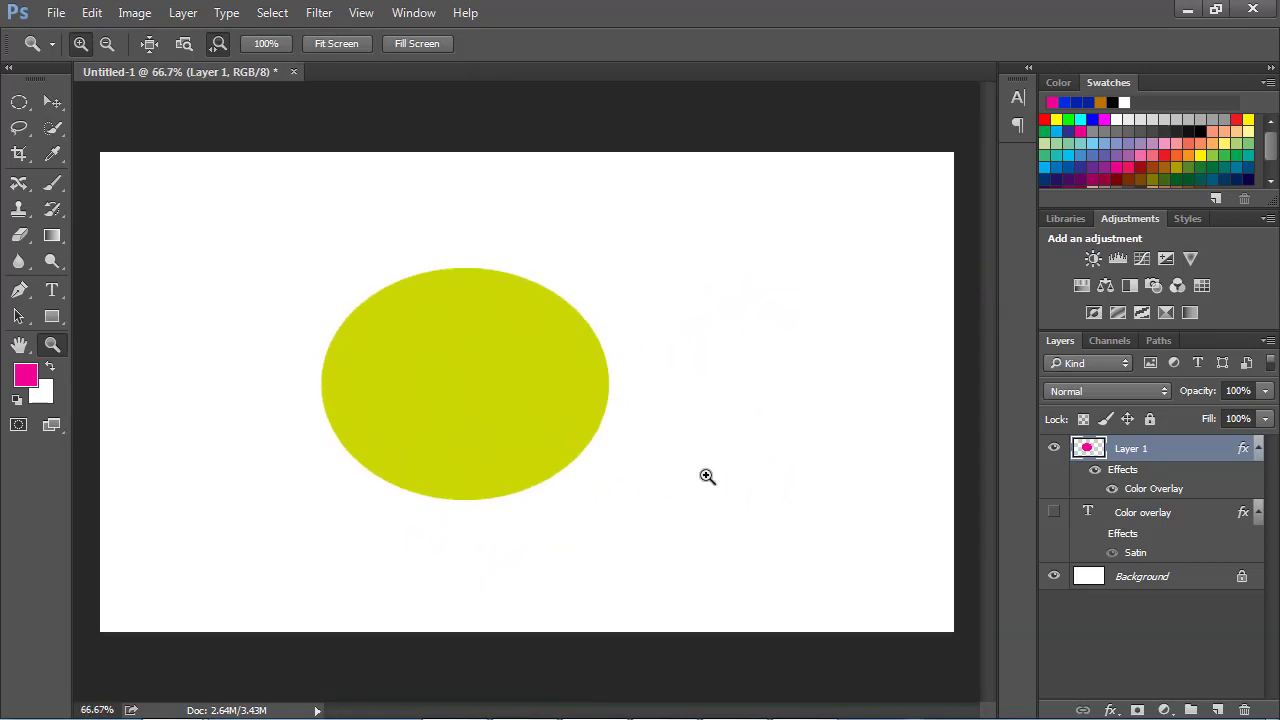
{"action": "key", "text": "ctrl+0"}
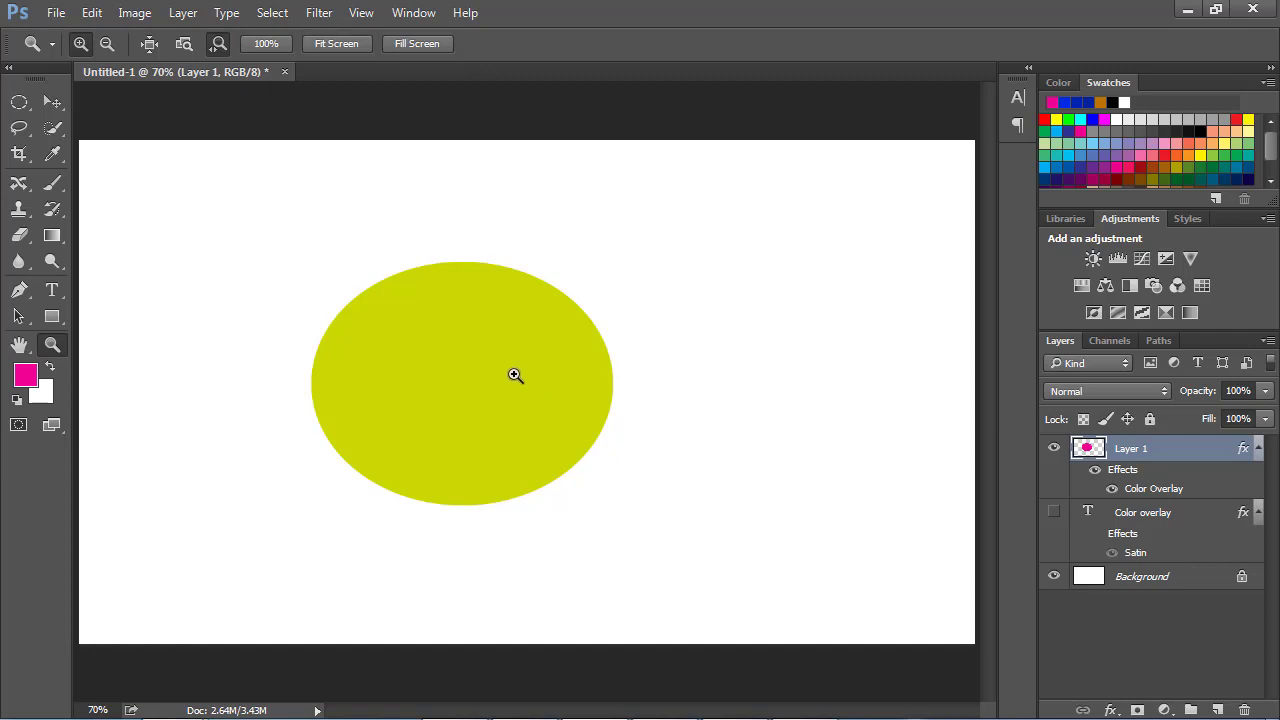
- Show the COLOR OVERLAY text, hide the ellipse layer, and create a blank 1280×720 document
{"action": "left_click", "coordinate": [1054, 512]}
{"action": "left_click", "coordinate": [1055, 450]}
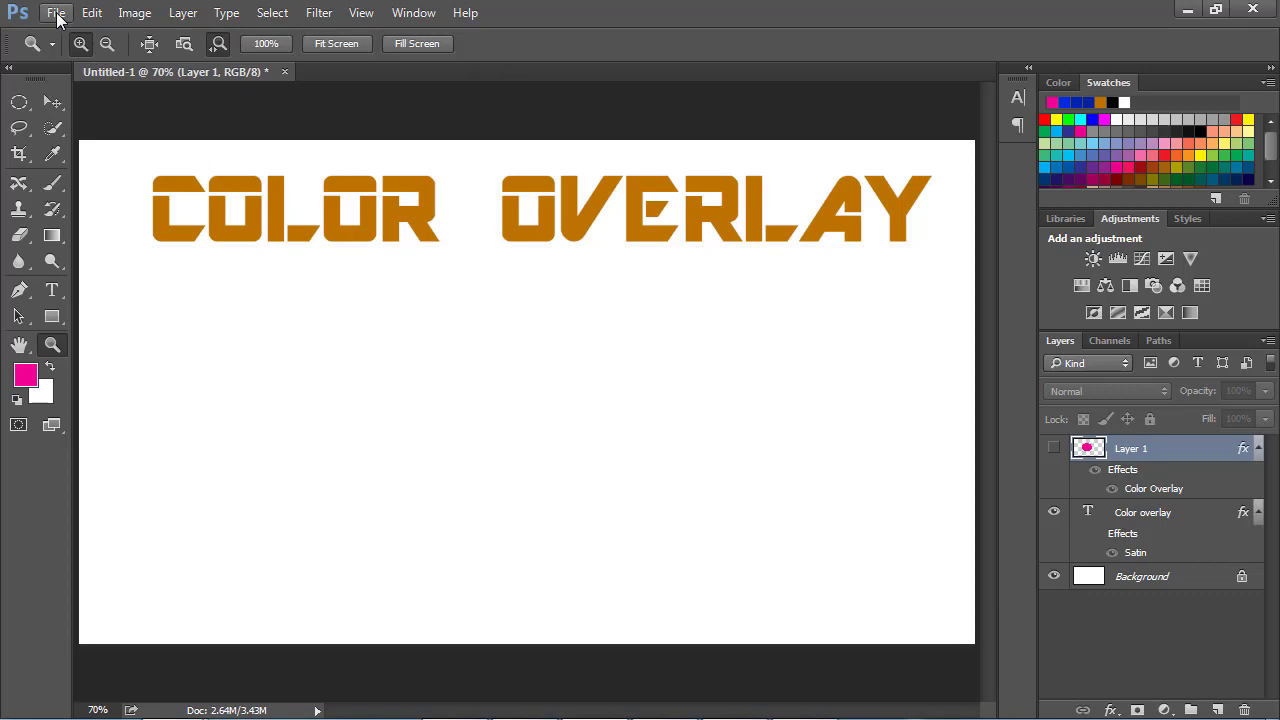
{"action": "left_click", "coordinate": [57, 14]}
{"action": "left_click", "coordinate": [64, 56]}
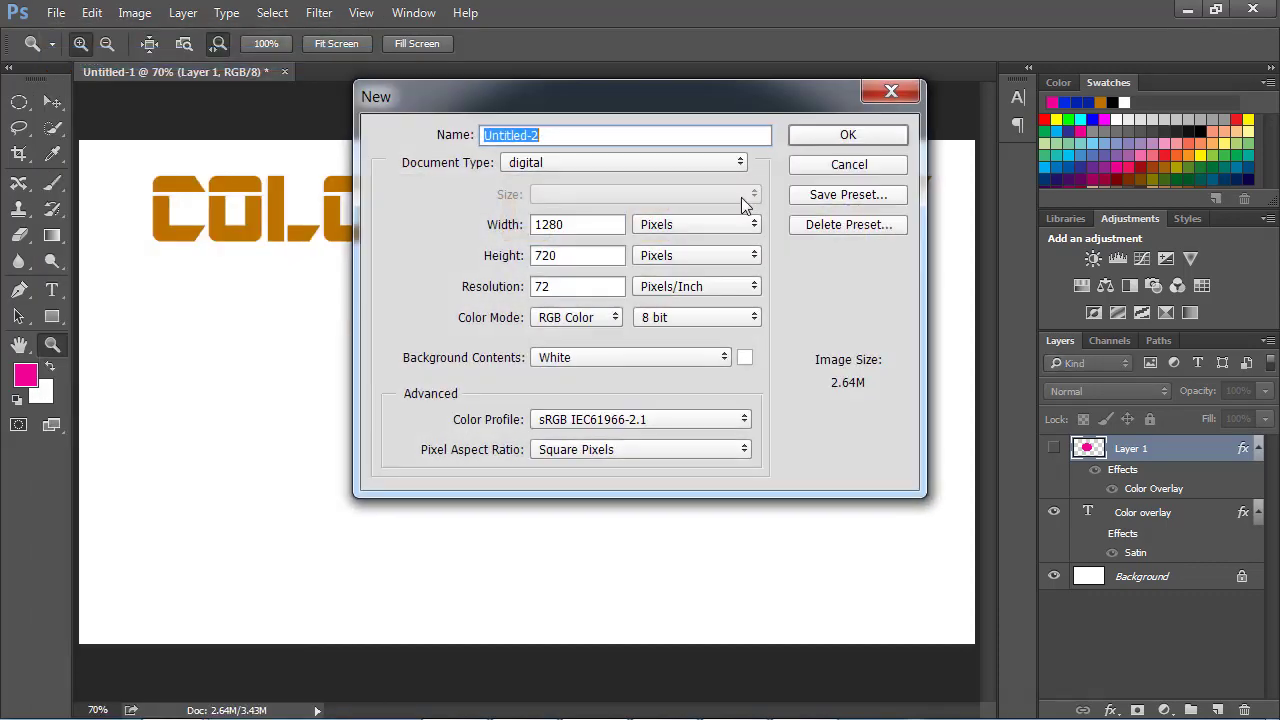
{"action": "left_click", "coordinate": [828, 140]}
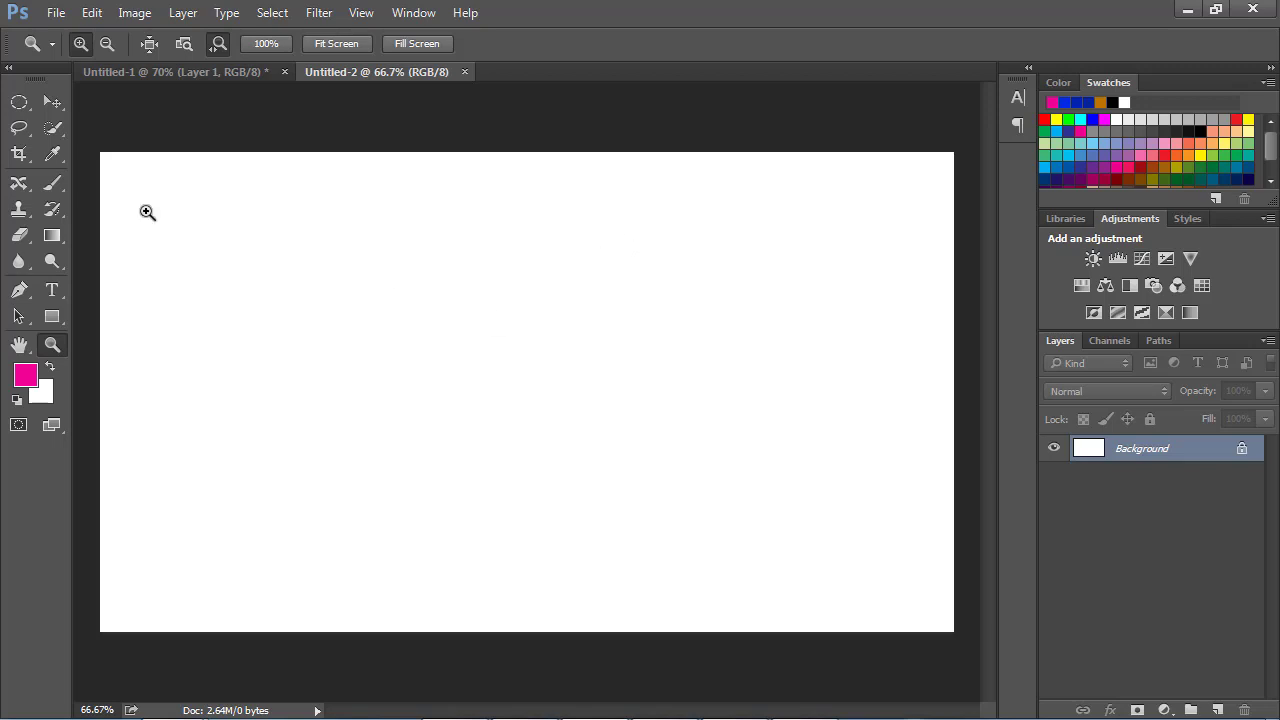
- Open image 04 from F: > ALL OF MY FILES > IMAGES > MODEL IMAGES
{"action": "left_click", "coordinate": [55, 13]}
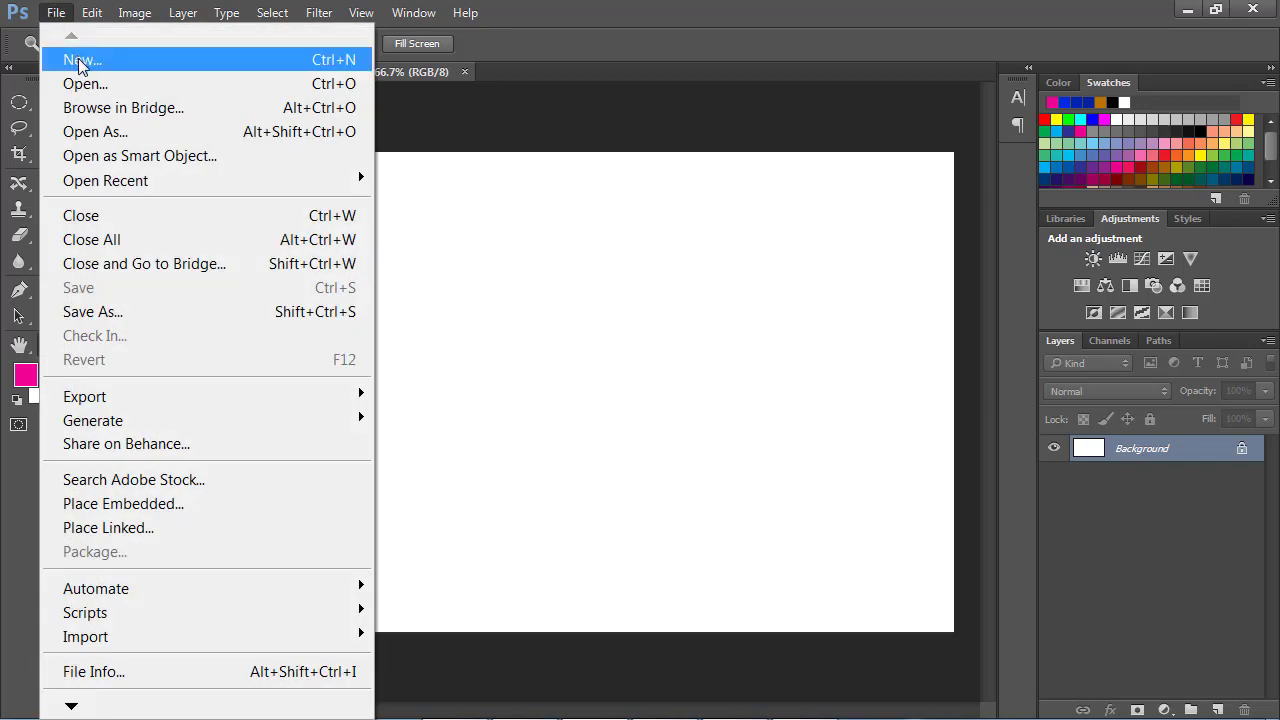
{"action": "left_click", "coordinate": [85, 84]}
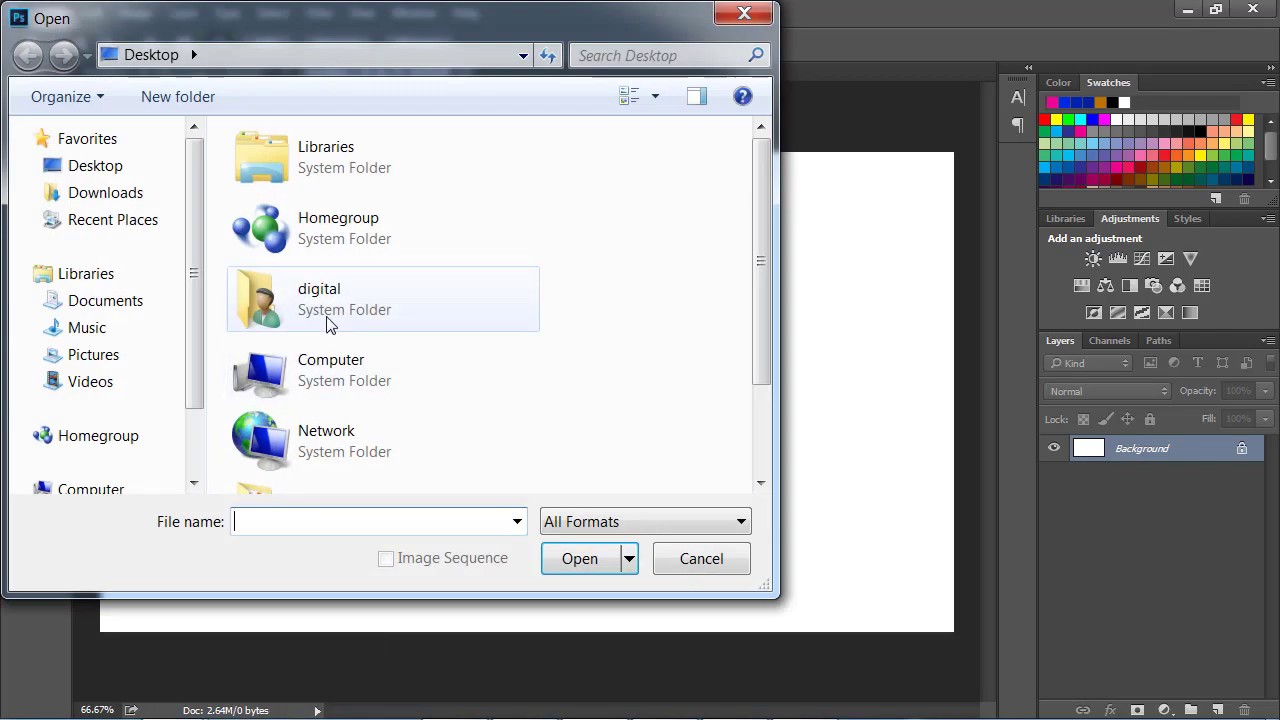
{"action": "left_click_drag", "start_coordinate": [758, 185], "coordinate": [764, 275]}
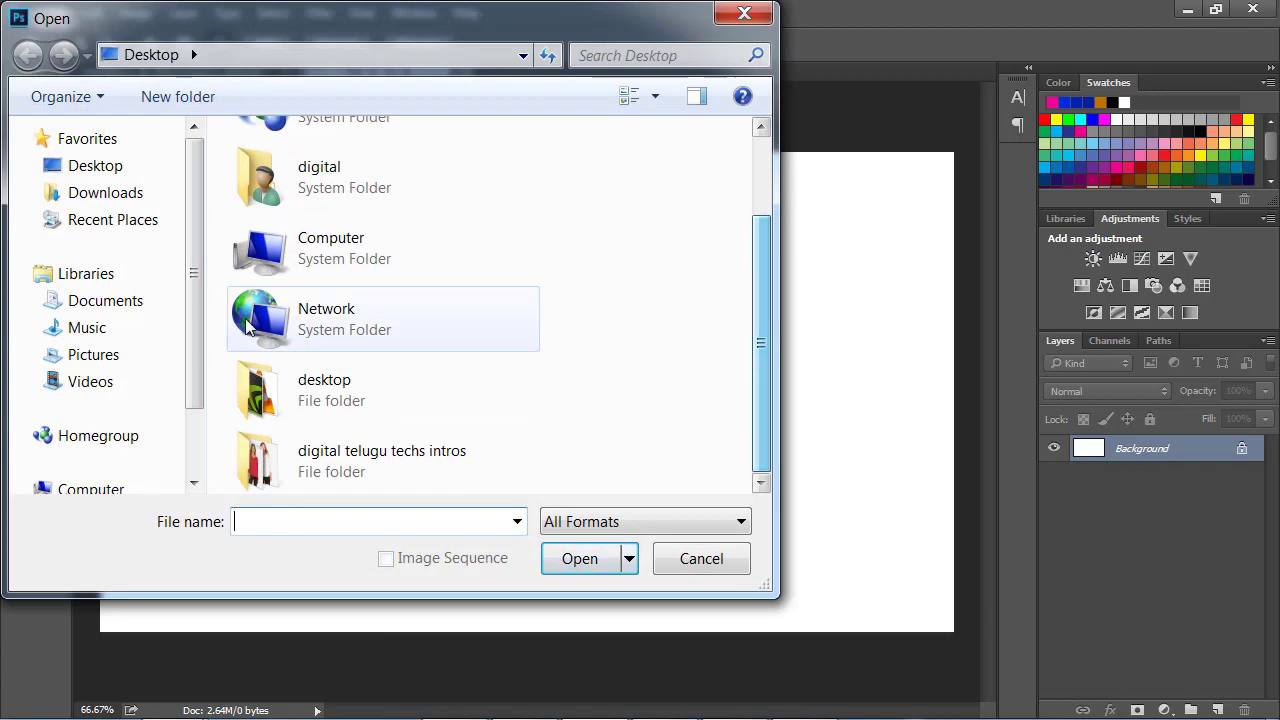
{"action": "left_click", "coordinate": [90, 489]}
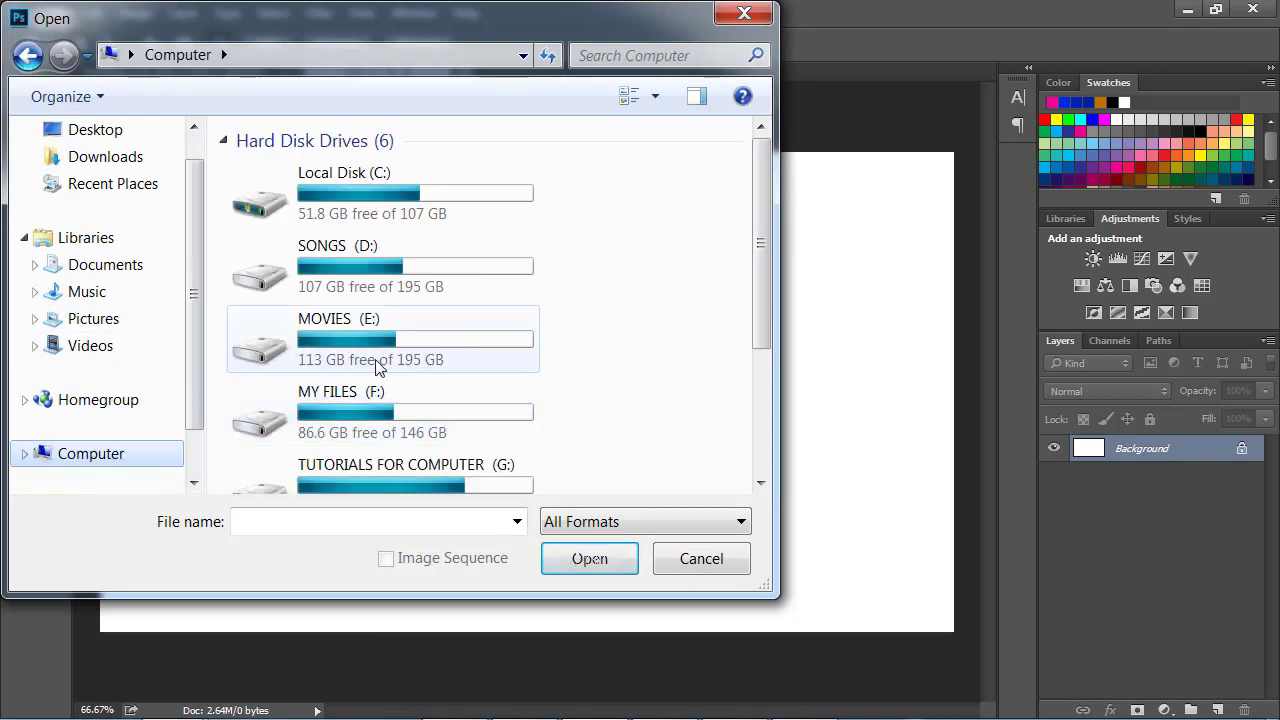
{"action": "double_click", "coordinate": [385, 400]}
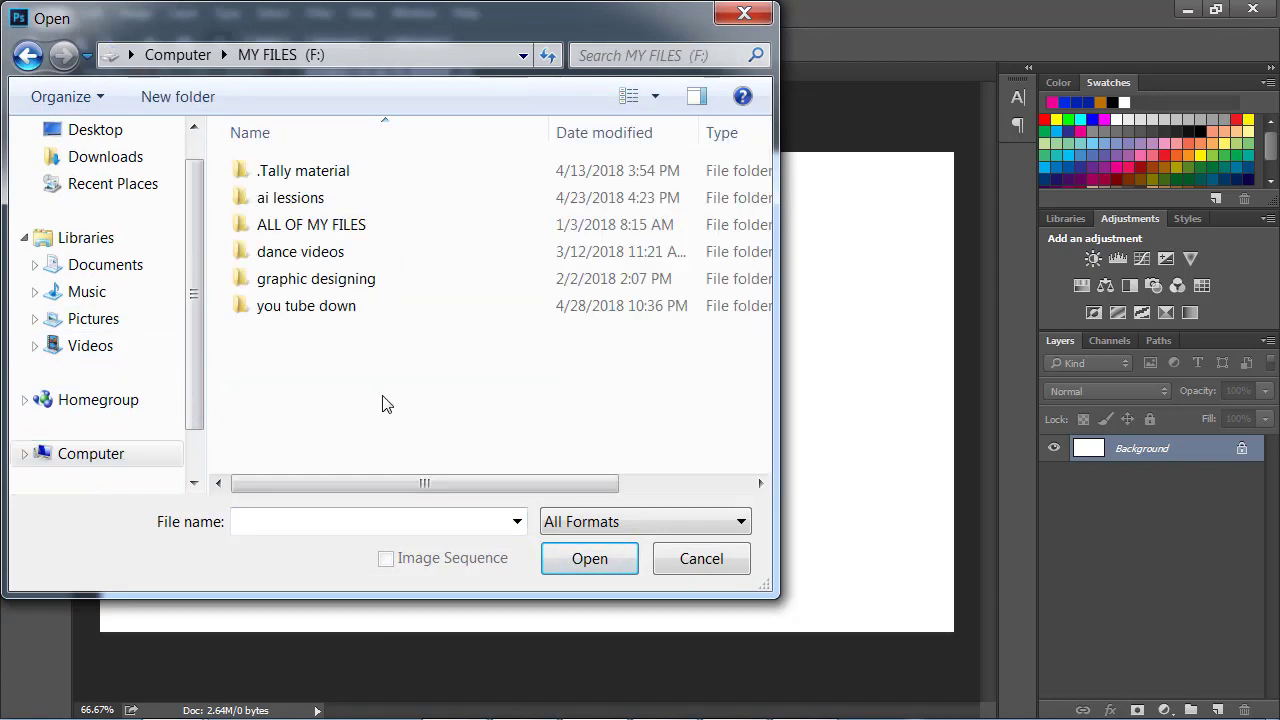
{"action": "double_click", "coordinate": [310, 224]}
{"action": "double_click", "coordinate": [310, 280]}
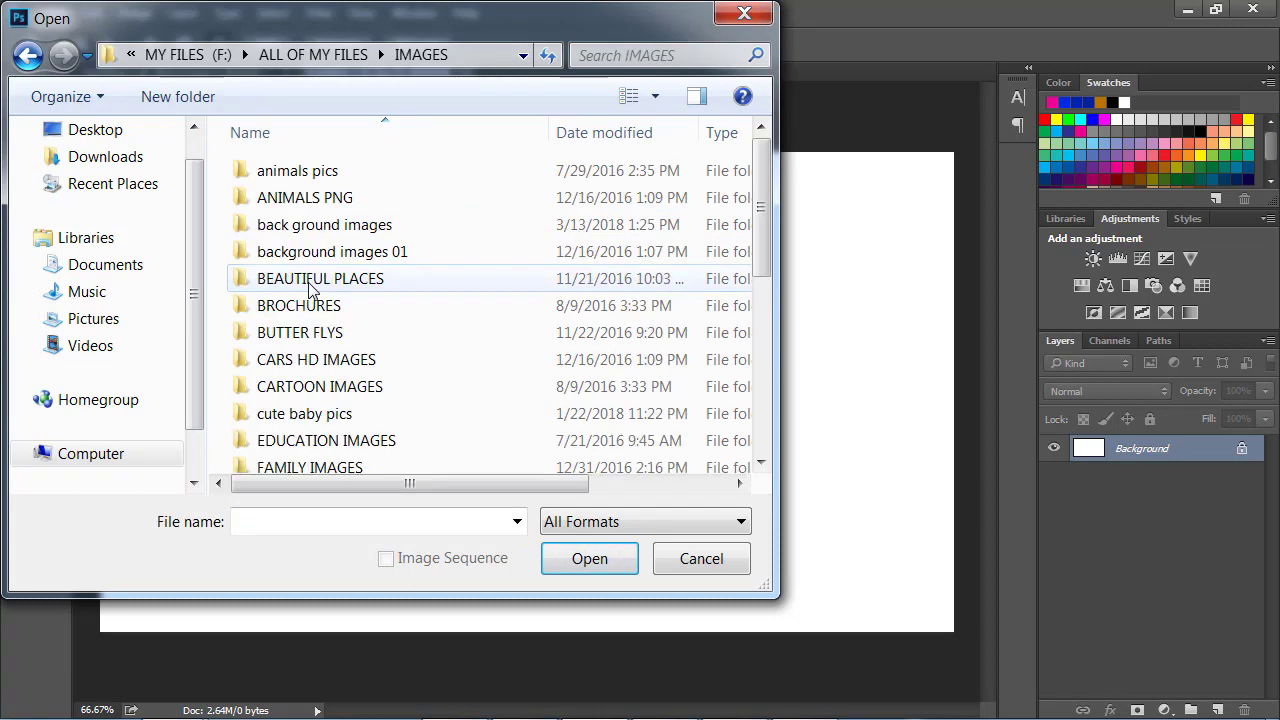
{"action": "scroll", "coordinate": [375, 286], "scroll_direction": "down", "scroll_amount": 4}
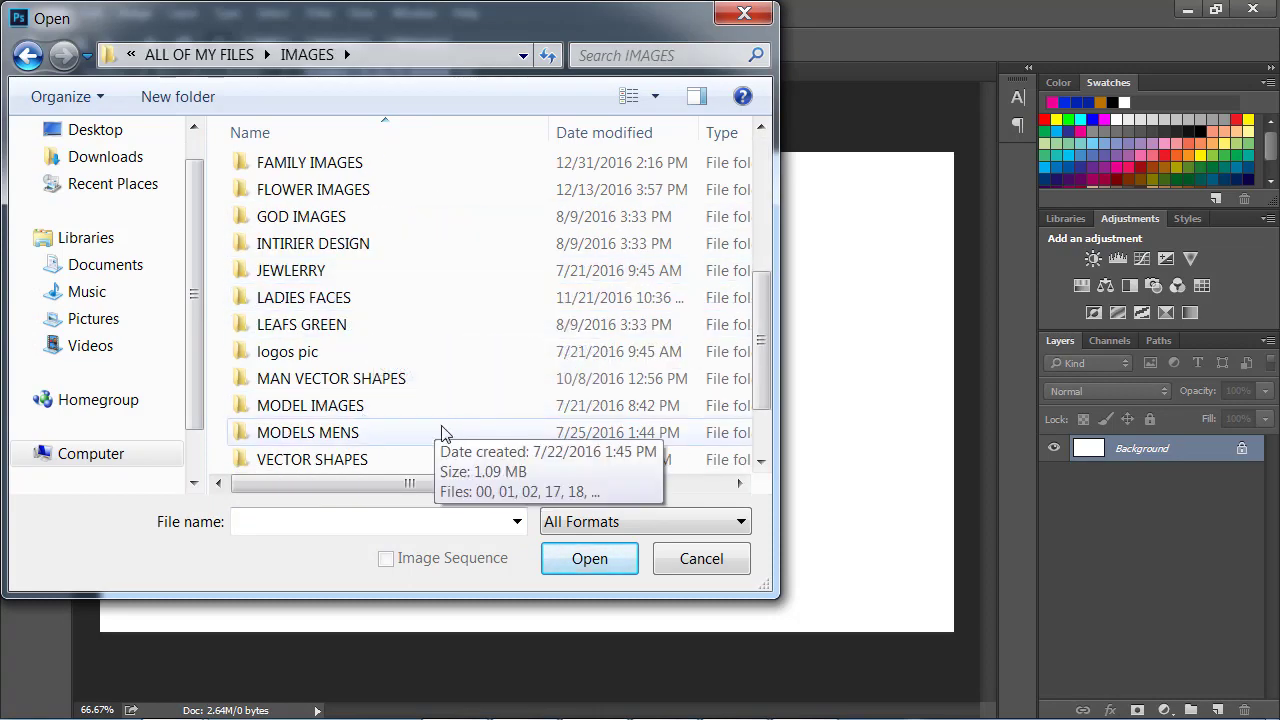
{"action": "double_click", "coordinate": [363, 406]}
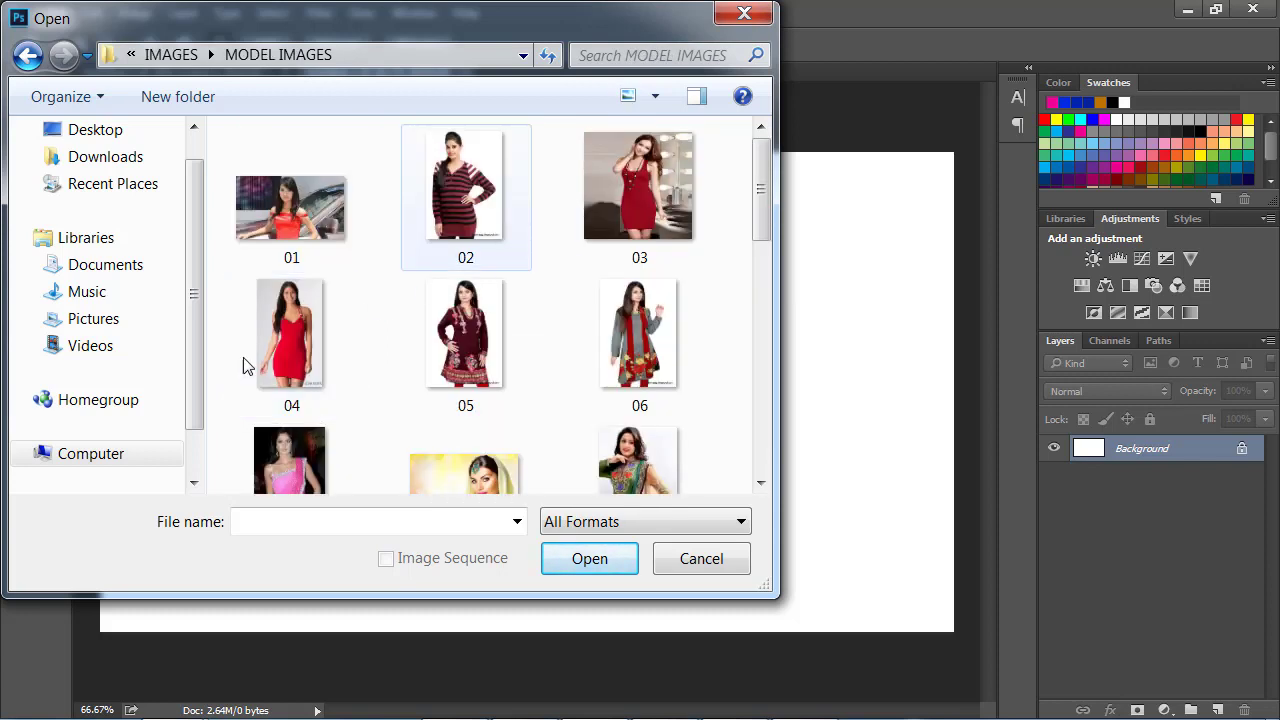
{"action": "left_click", "coordinate": [302, 330]}
{"action": "left_click", "coordinate": [585, 560]}
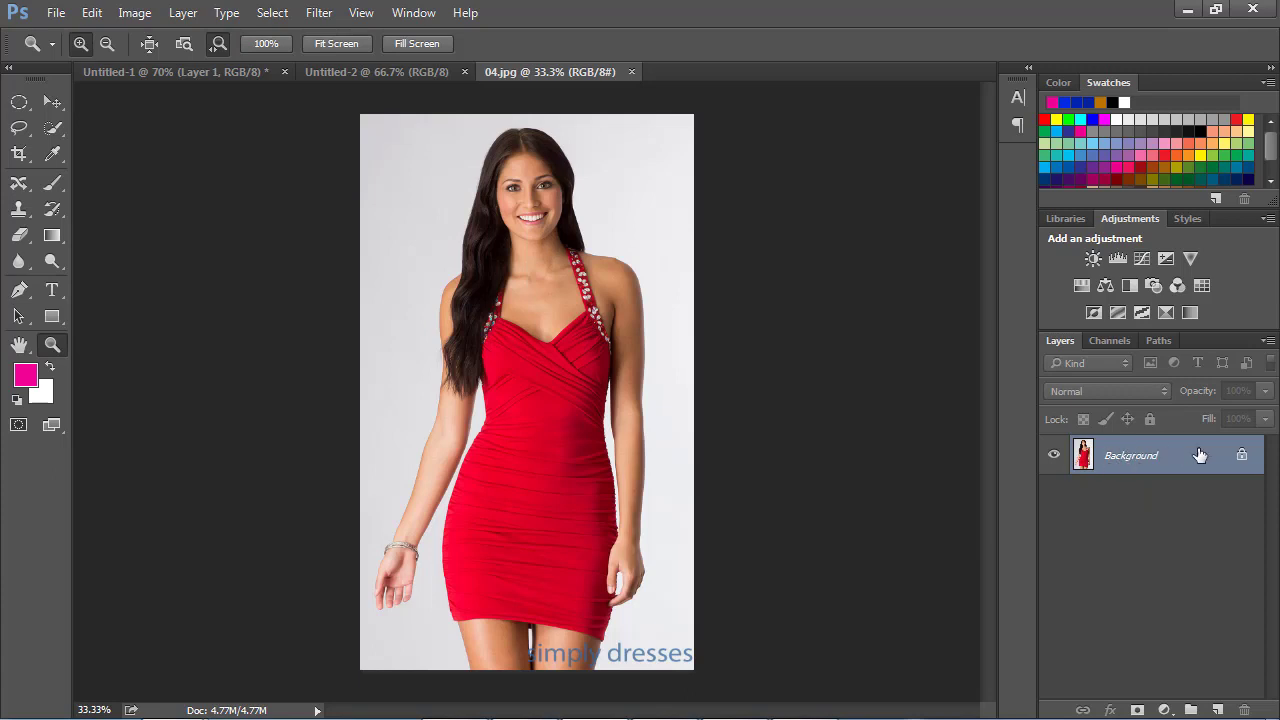
- Unlock the Background into Layer 0 and Quick Select the whole red dress
{"action": "left_click", "coordinate": [1242, 456]}
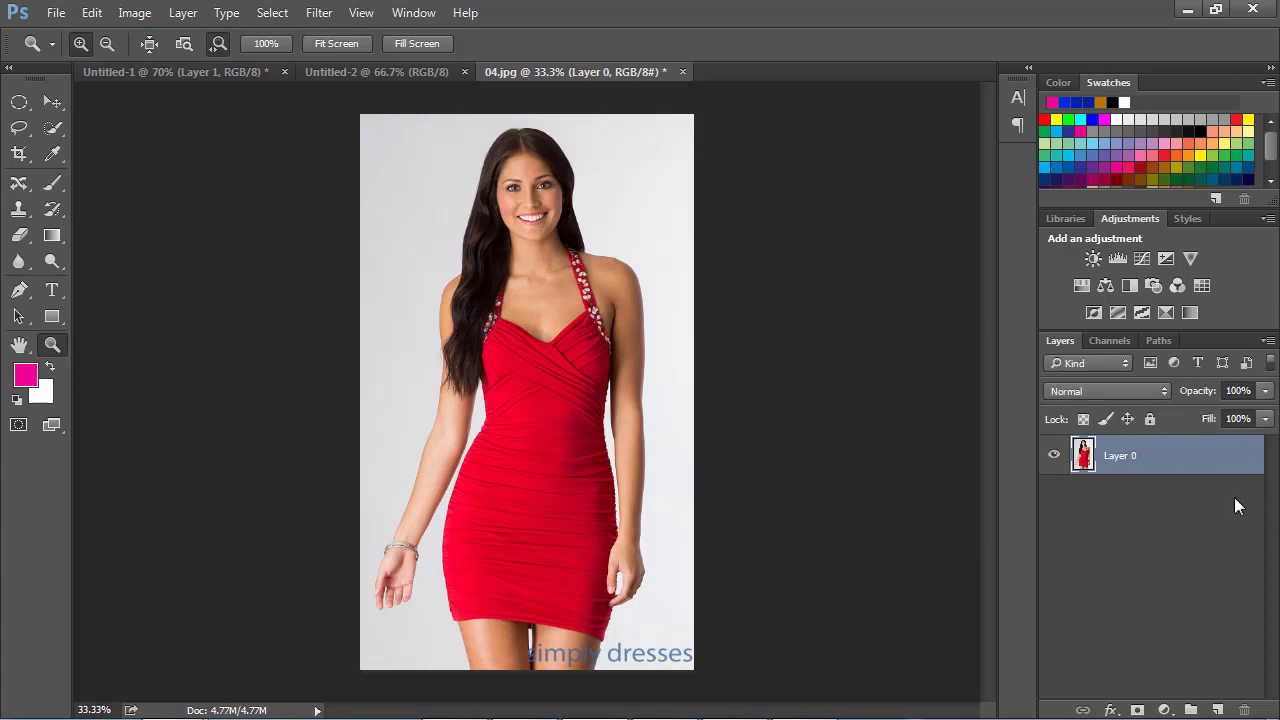
{"action": "left_click", "coordinate": [55, 129]}
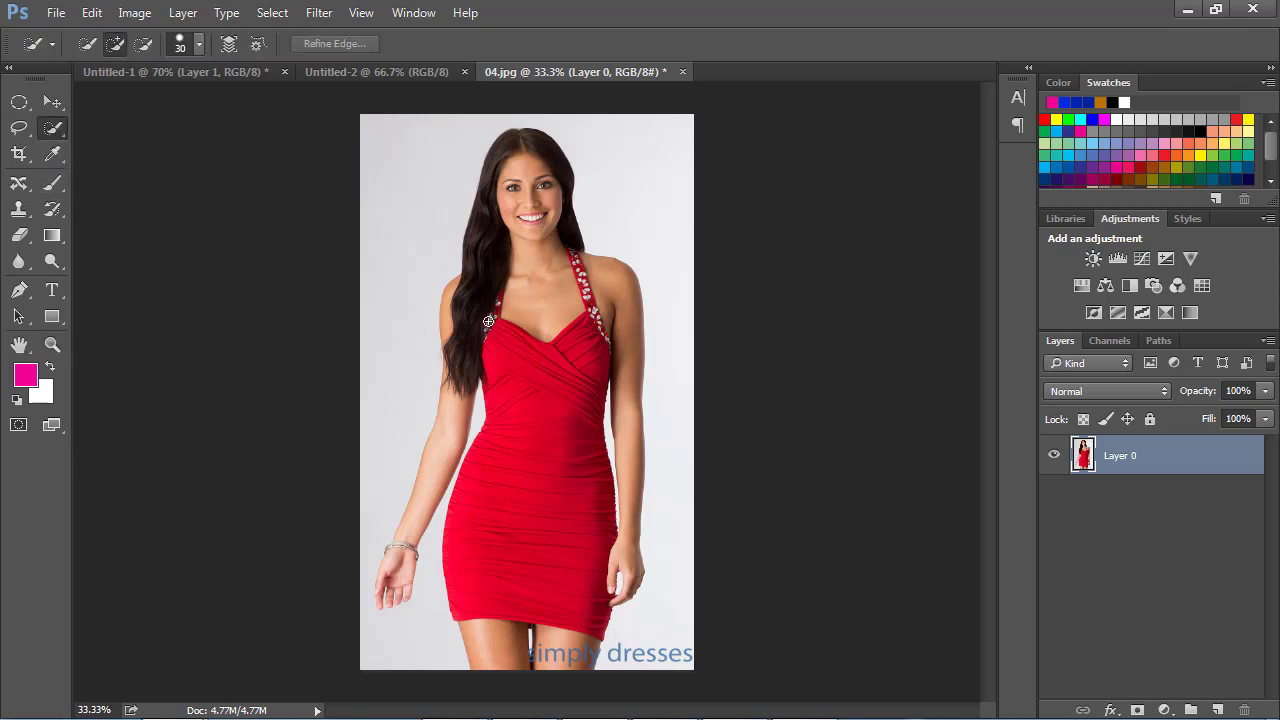
{"action": "mouse_move", "coordinate": [540, 410]}
{"action": "left_mouse_down"}
{"action": "mouse_move", "coordinate": [526, 531]}
{"action": "mouse_move", "coordinate": [563, 357]}
{"action": "mouse_move", "coordinate": [586, 371]}
{"action": "left_mouse_up"}
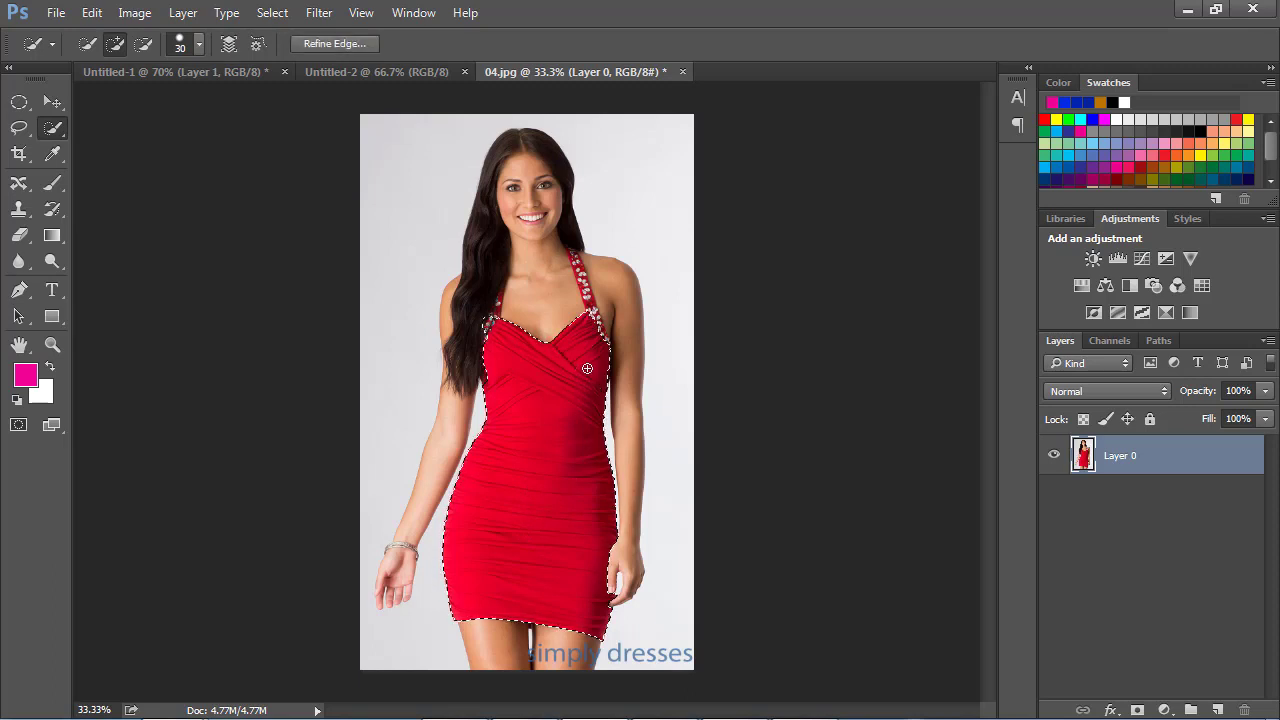
{"action": "left_click_drag", "start_coordinate": [474, 623], "coordinate": [491, 628]}
{"action": "left_click_drag", "start_coordinate": [482, 573], "coordinate": [452, 602]}
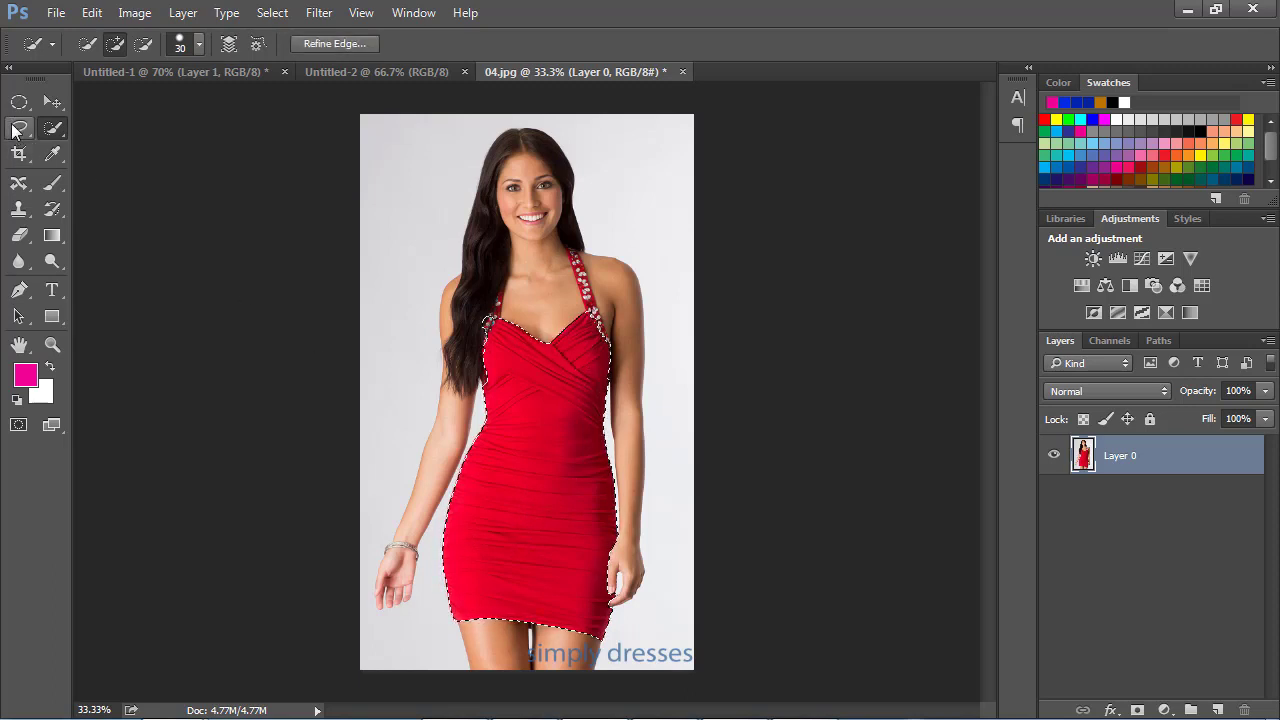
{"action": "left_click", "coordinate": [19, 103]}
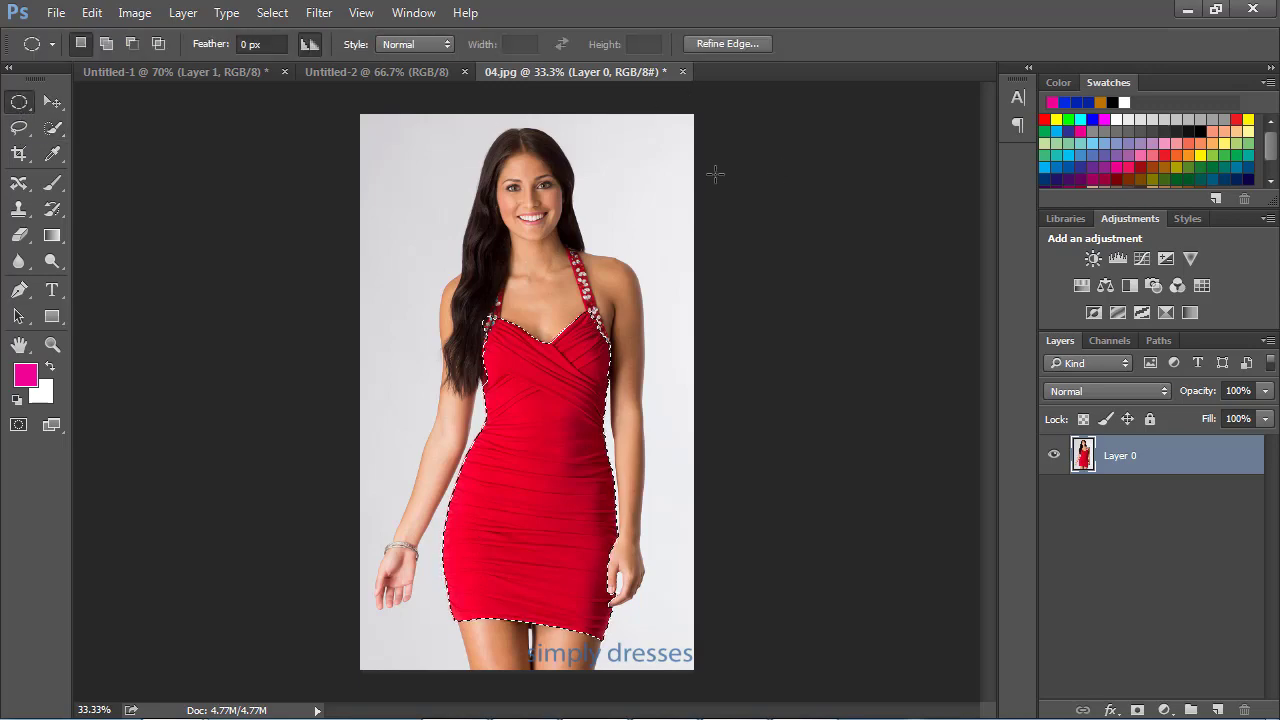
- Refine the dress edge with Smart Radius 4 px and Smooth 20, outputting to a new layer
{"action": "left_click", "coordinate": [733, 45]}
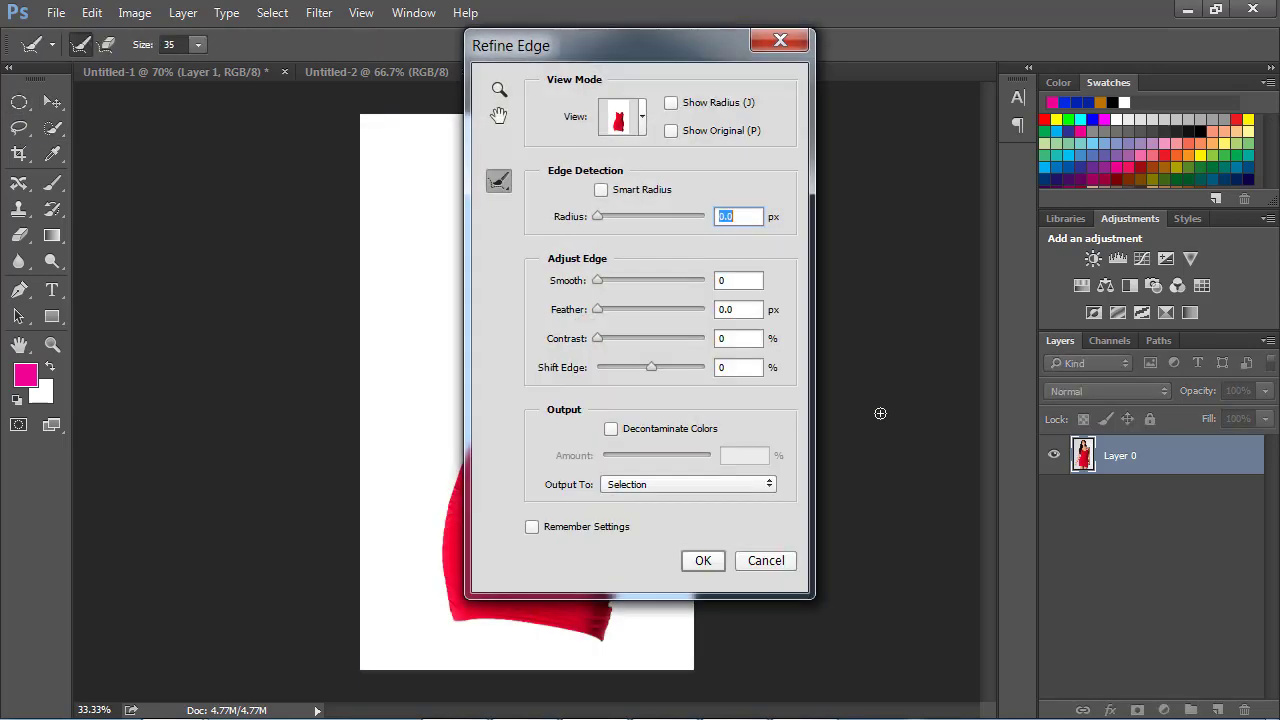
{"action": "left_click_drag", "start_coordinate": [591, 54], "coordinate": [806, 38]}
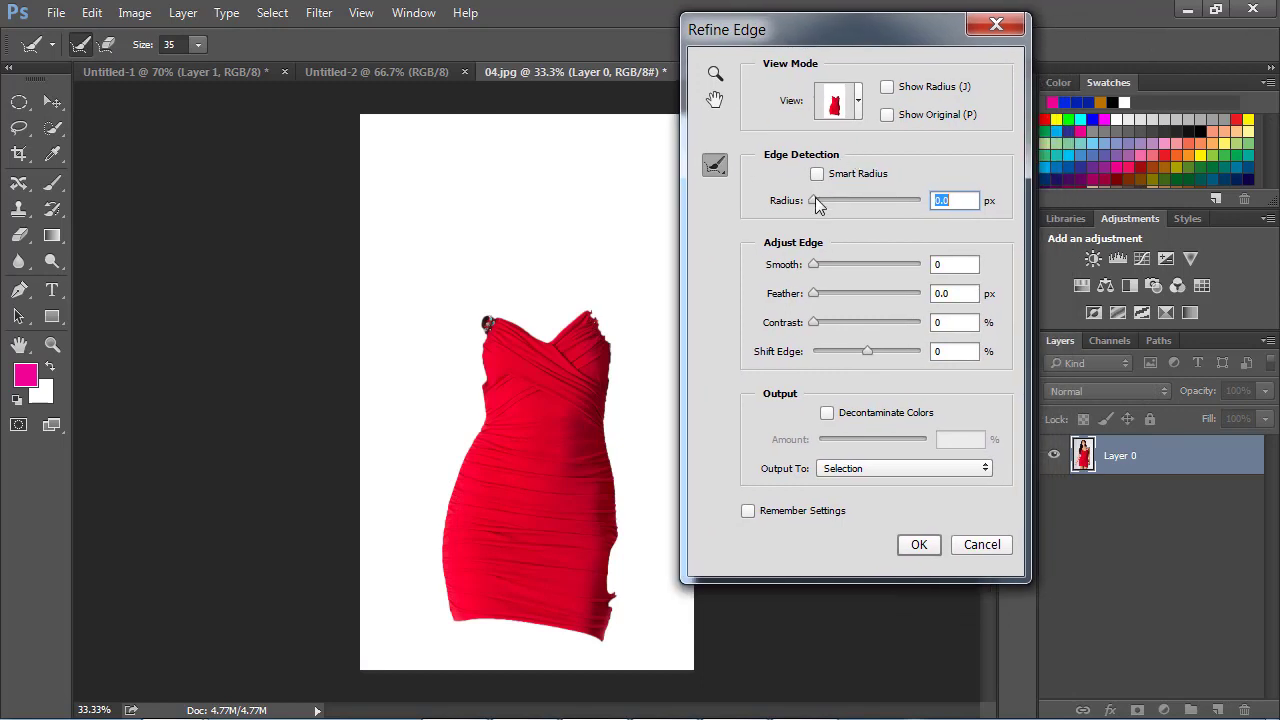
{"action": "left_click", "coordinate": [817, 174]}
{"action": "left_click_drag", "start_coordinate": [815, 201], "coordinate": [836, 201]}
{"action": "left_click_drag", "start_coordinate": [817, 272], "coordinate": [837, 271]}
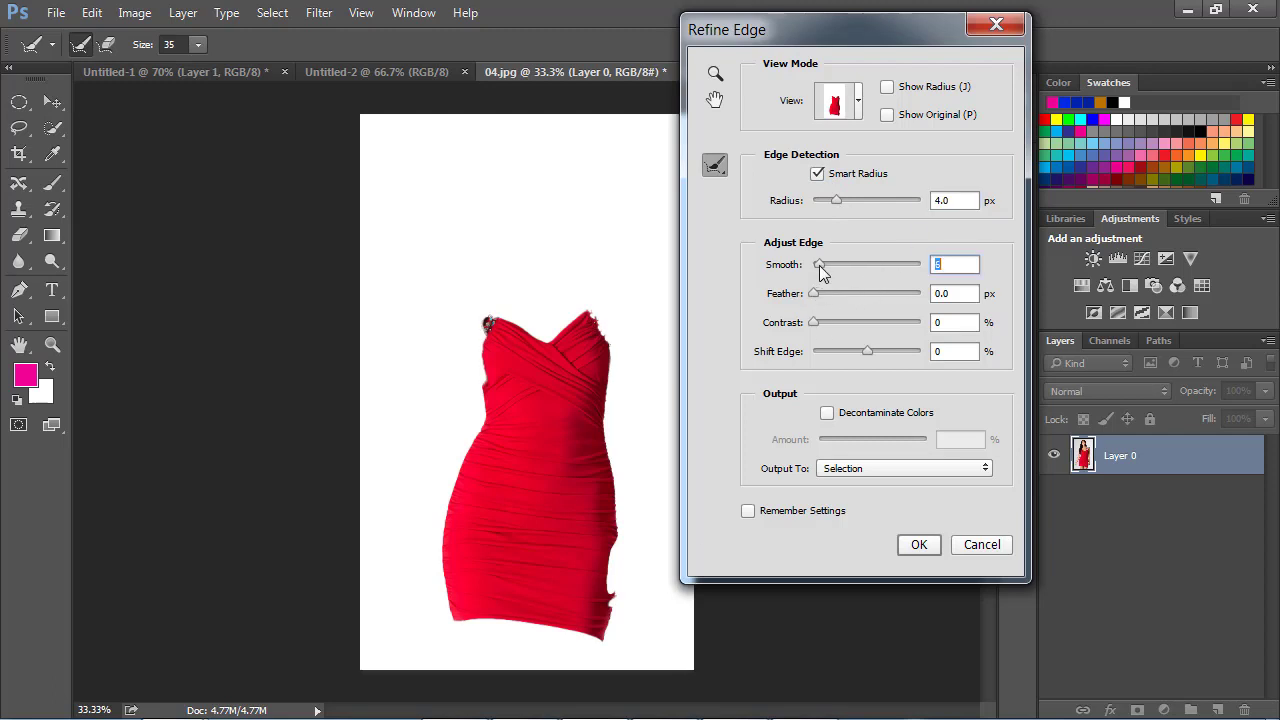
{"action": "left_click", "coordinate": [880, 470]}
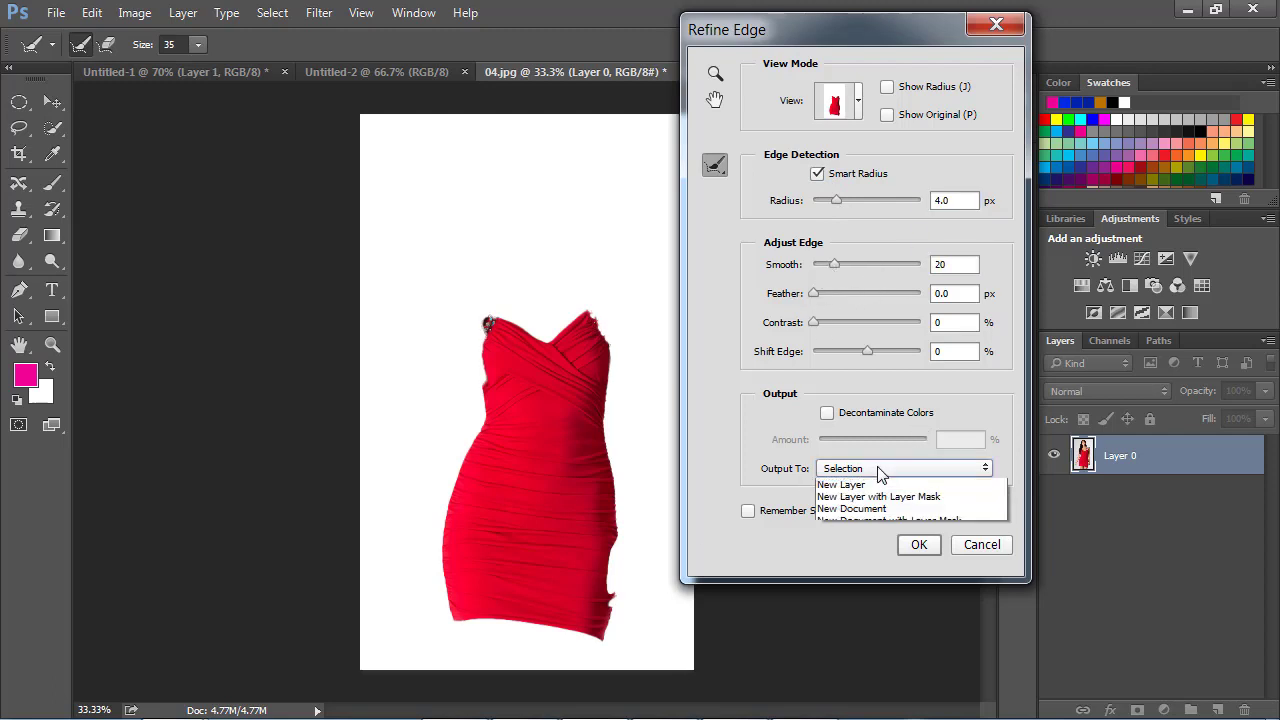
{"action": "left_click", "coordinate": [863, 510]}
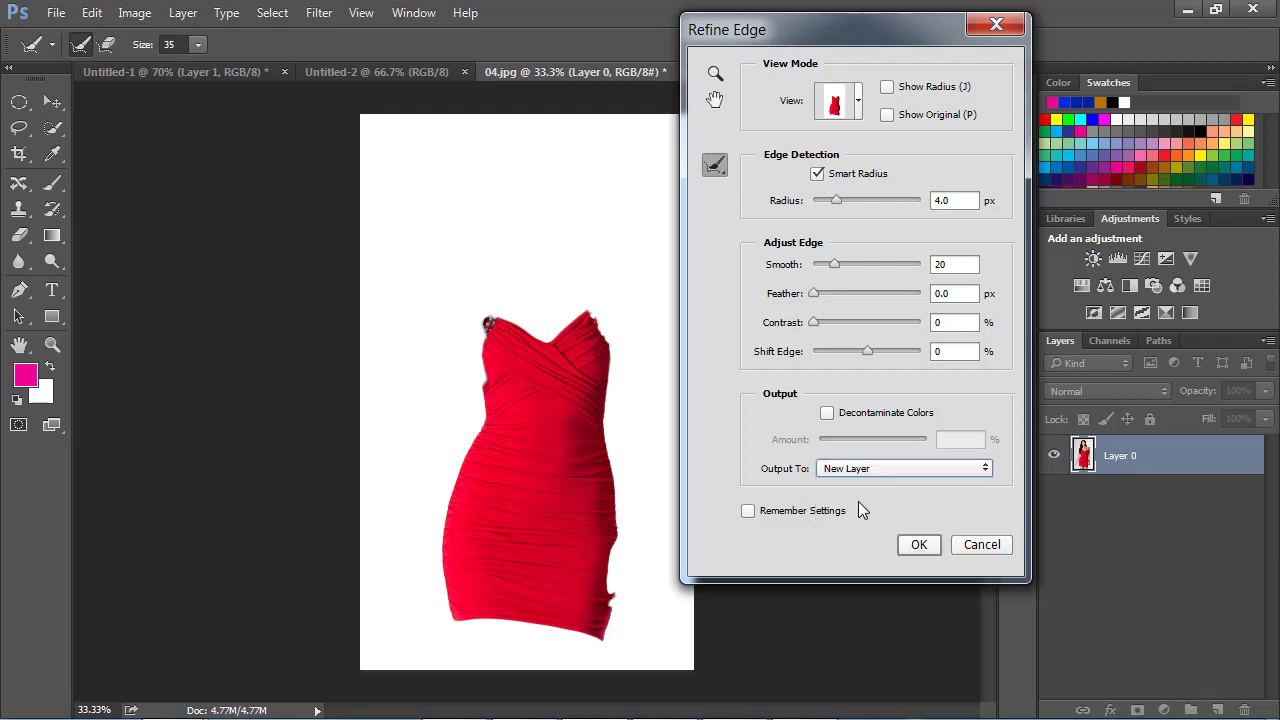
{"action": "left_click", "coordinate": [918, 545]}
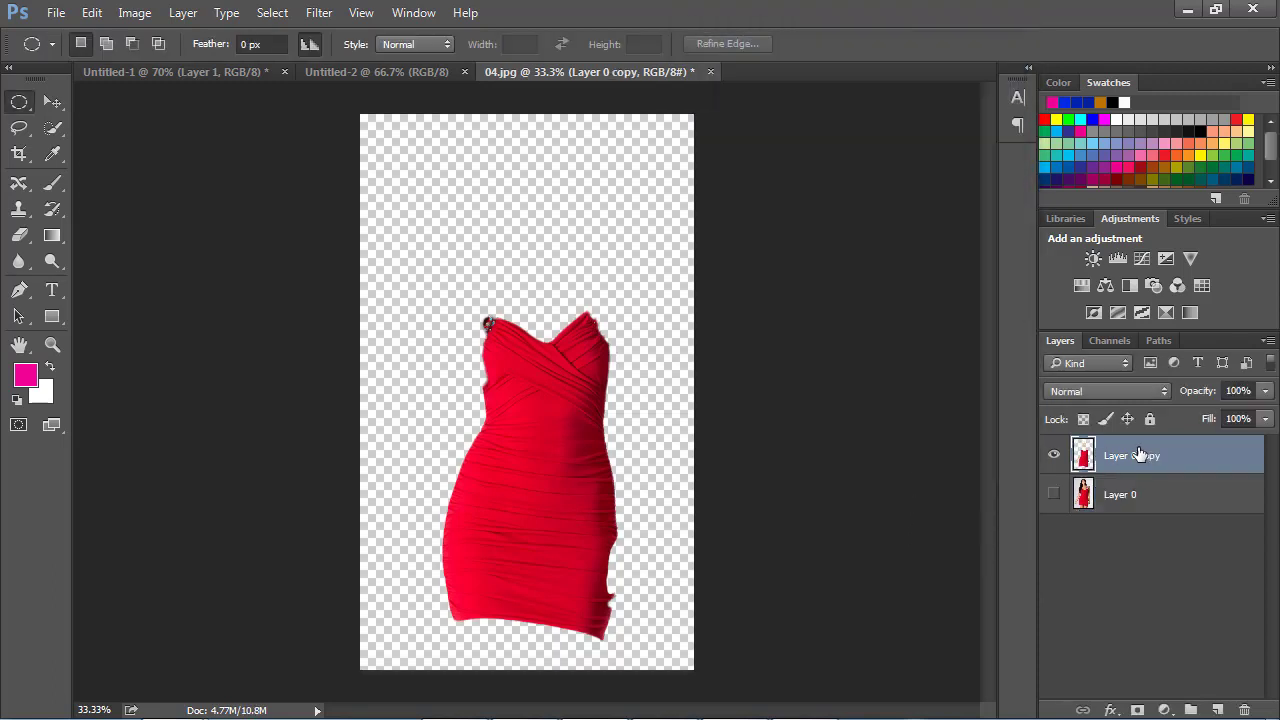
- Check Layer 0's visibility, then add a Color Overlay style to the cut-out dress layer
{"action": "left_click", "coordinate": [1053, 494]}
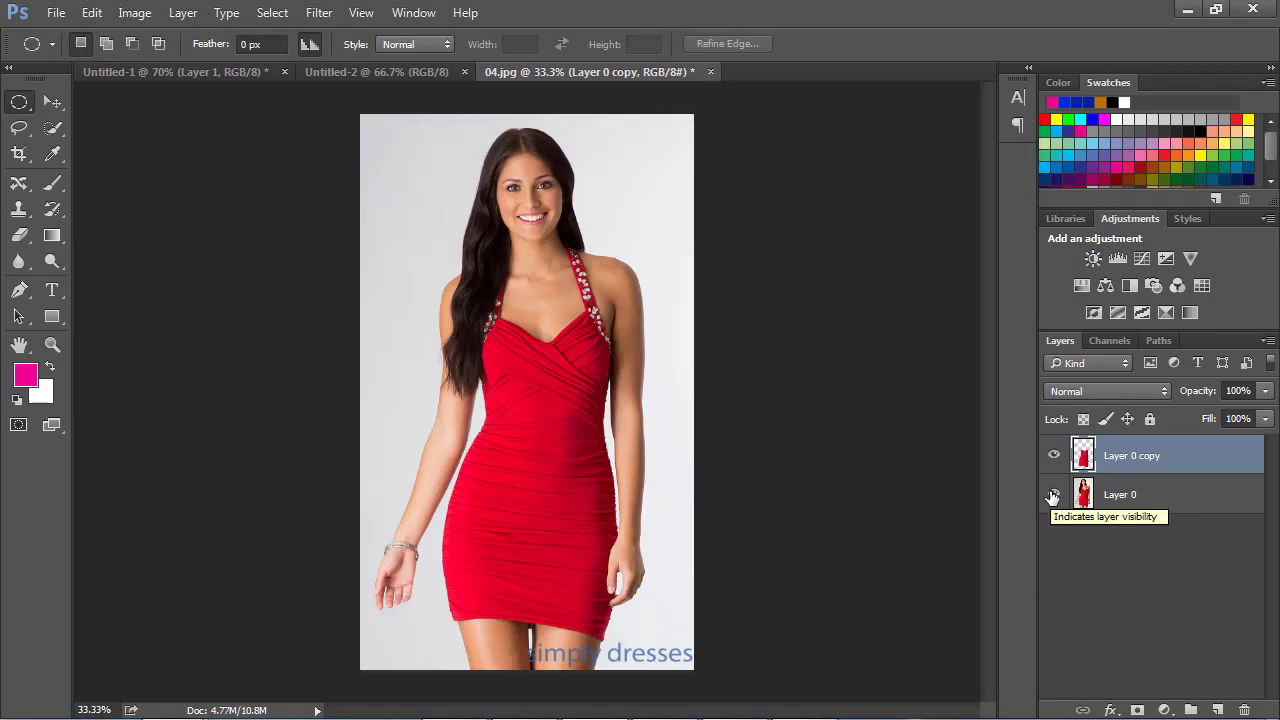
{"action": "left_click", "coordinate": [1053, 495]}
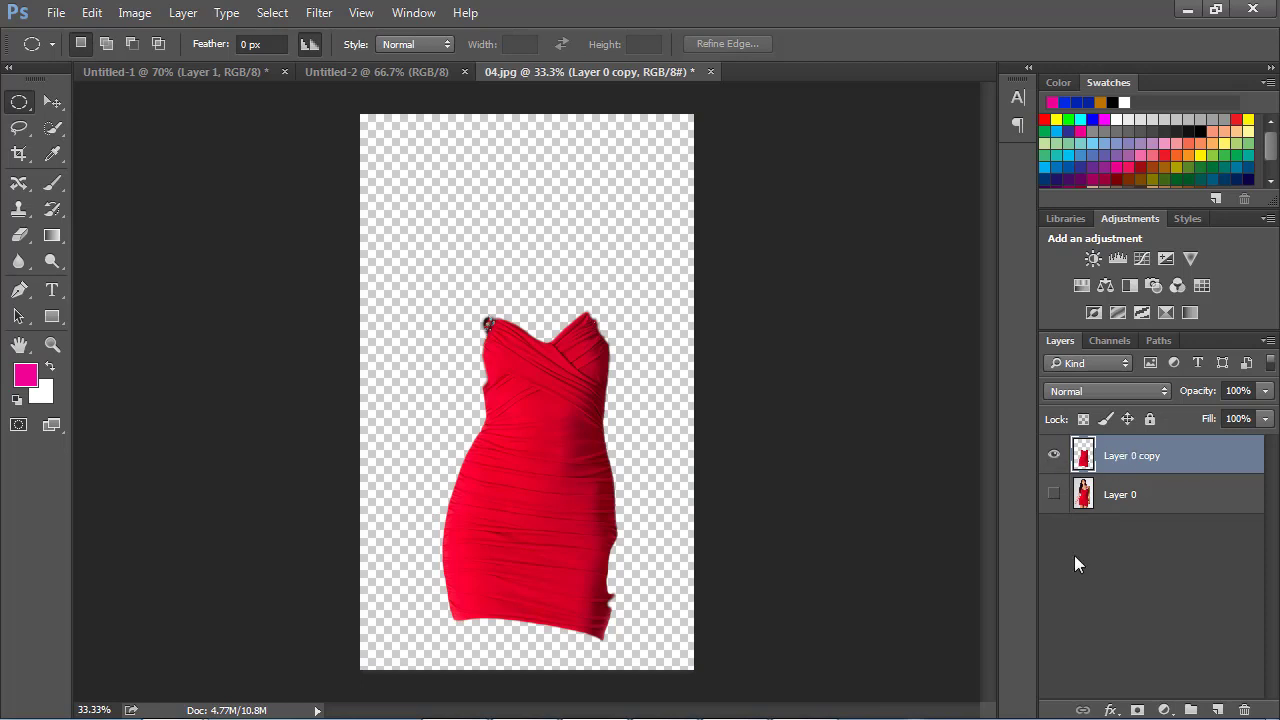
{"action": "left_click", "coordinate": [1114, 710]}
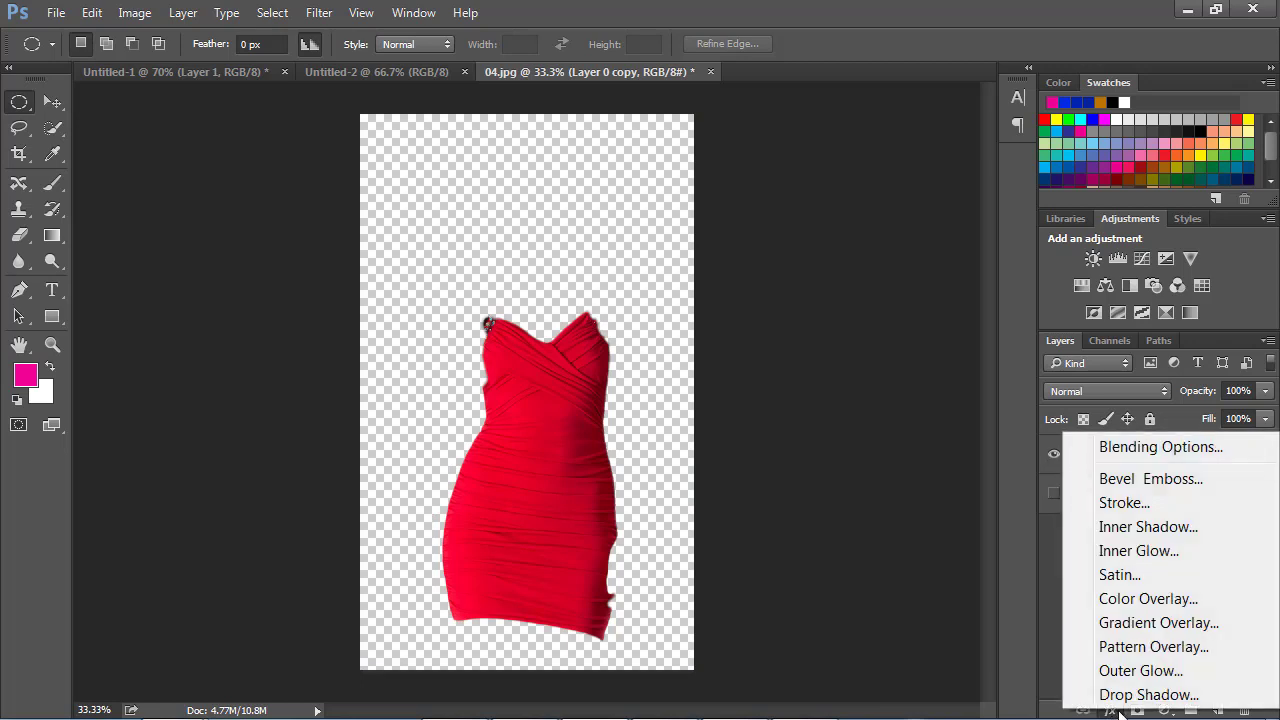
{"action": "left_click", "coordinate": [1143, 598]}
{"action": "mouse_move", "coordinate": [569, 48]}
{"action": "left_mouse_down"}
{"action": "mouse_move", "coordinate": [731, 61]}
{"action": "mouse_move", "coordinate": [1016, 28]}
{"action": "left_mouse_up"}
- Set the dress overlay colour to burnt orange #ba4d05
{"action": "left_click", "coordinate": [1109, 100]}
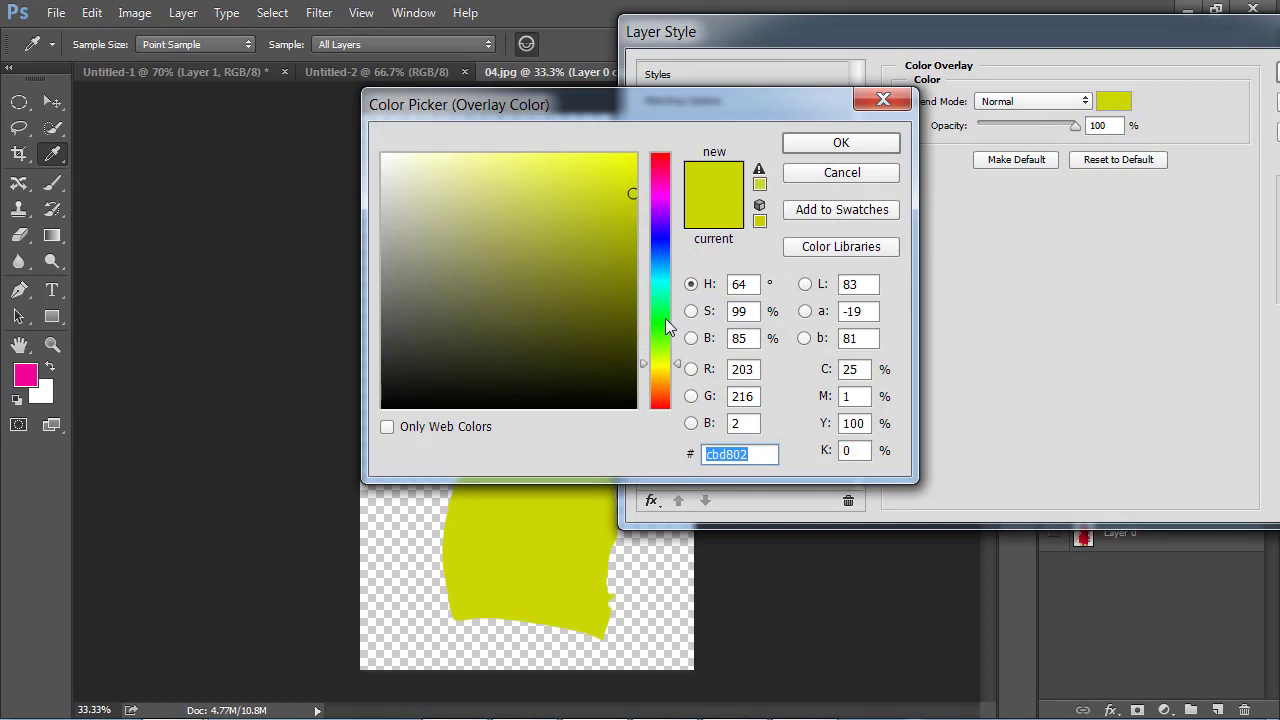
{"action": "mouse_move", "coordinate": [661, 272]}
{"action": "left_mouse_down"}
{"action": "mouse_move", "coordinate": [661, 402]}
{"action": "mouse_move", "coordinate": [661, 391]}
{"action": "left_mouse_up"}
{"action": "left_click", "coordinate": [610, 214]}
{"action": "mouse_move", "coordinate": [610, 214]}
{"action": "left_mouse_down"}
{"action": "mouse_move", "coordinate": [629, 168]}
{"action": "mouse_move", "coordinate": [629, 222]}
{"action": "left_mouse_up"}
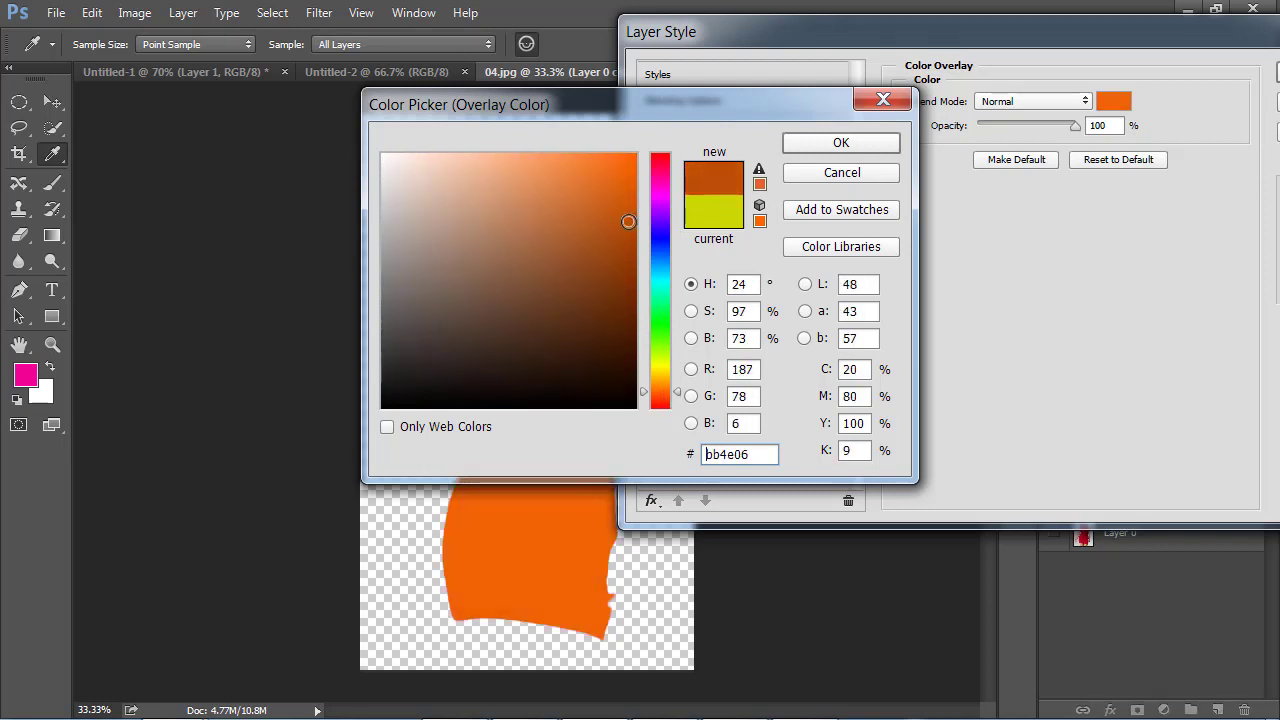
{"action": "left_click", "coordinate": [840, 145]}
- Try Color, Luminosity, Saturation and Hue blend modes for the overlay while adjusting its opacity
{"action": "left_click", "coordinate": [1053, 100]}
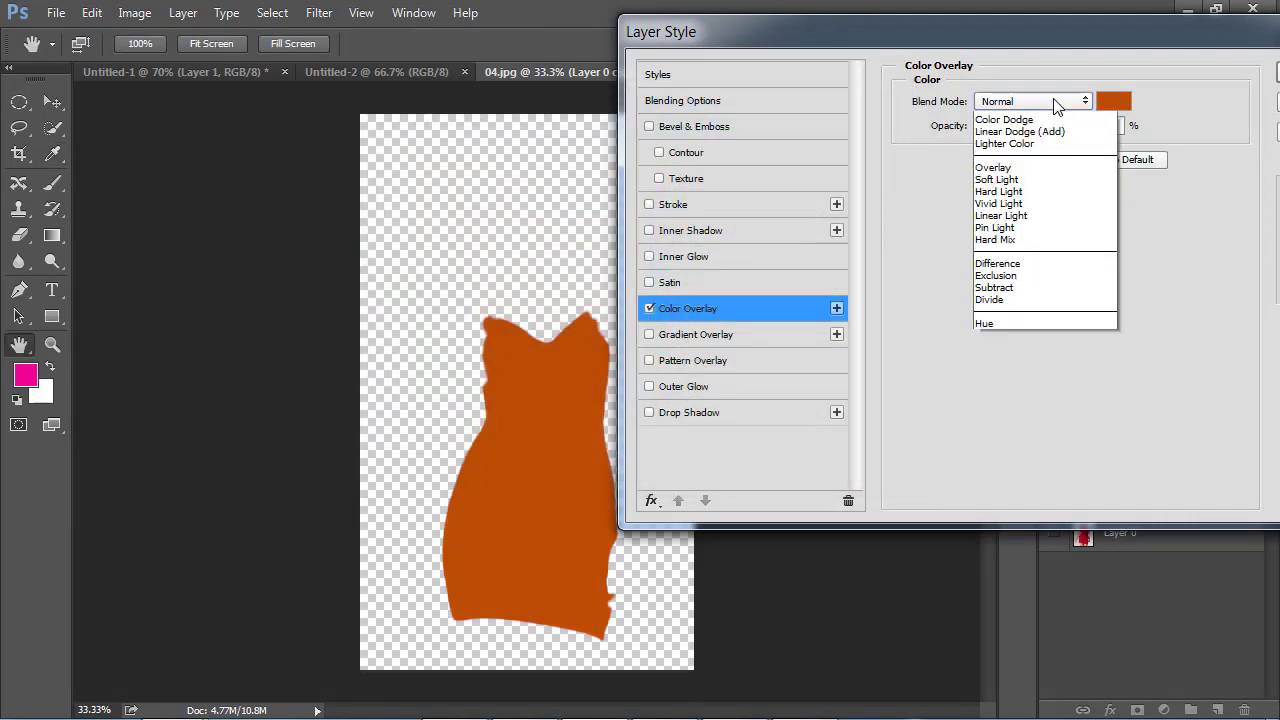
{"action": "left_click", "coordinate": [1007, 478]}
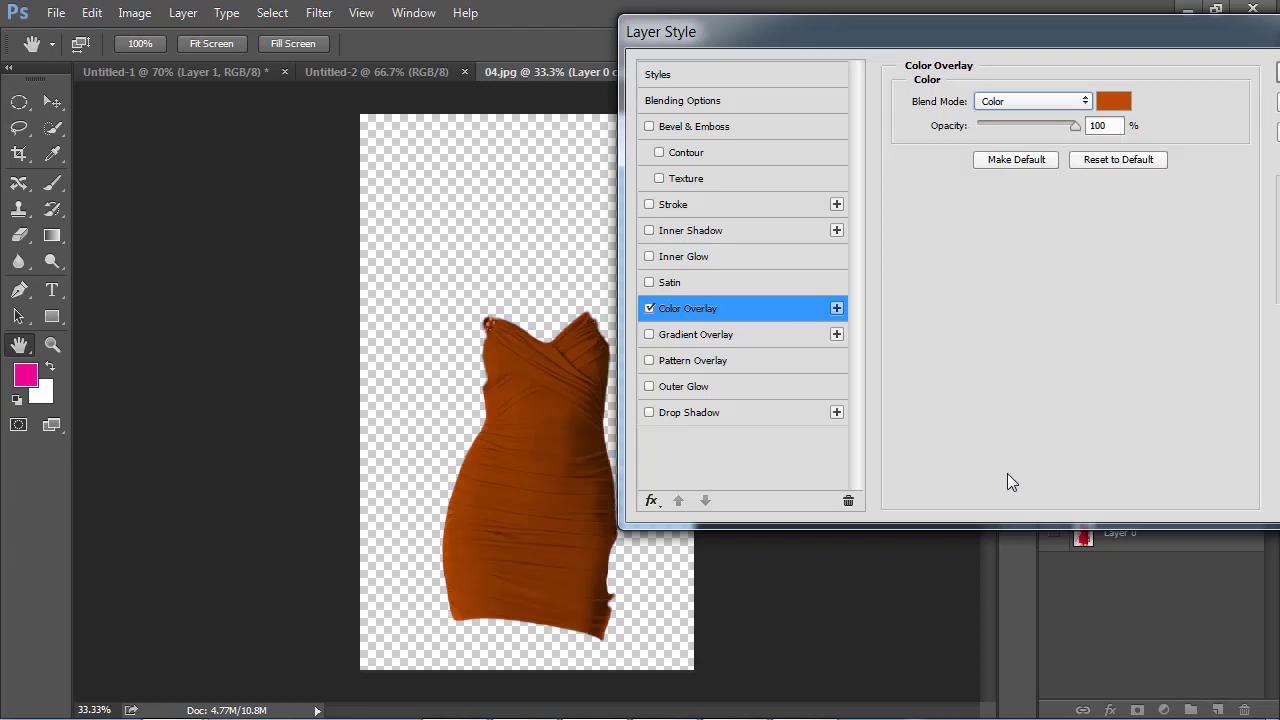
{"action": "left_click", "coordinate": [1054, 100]}
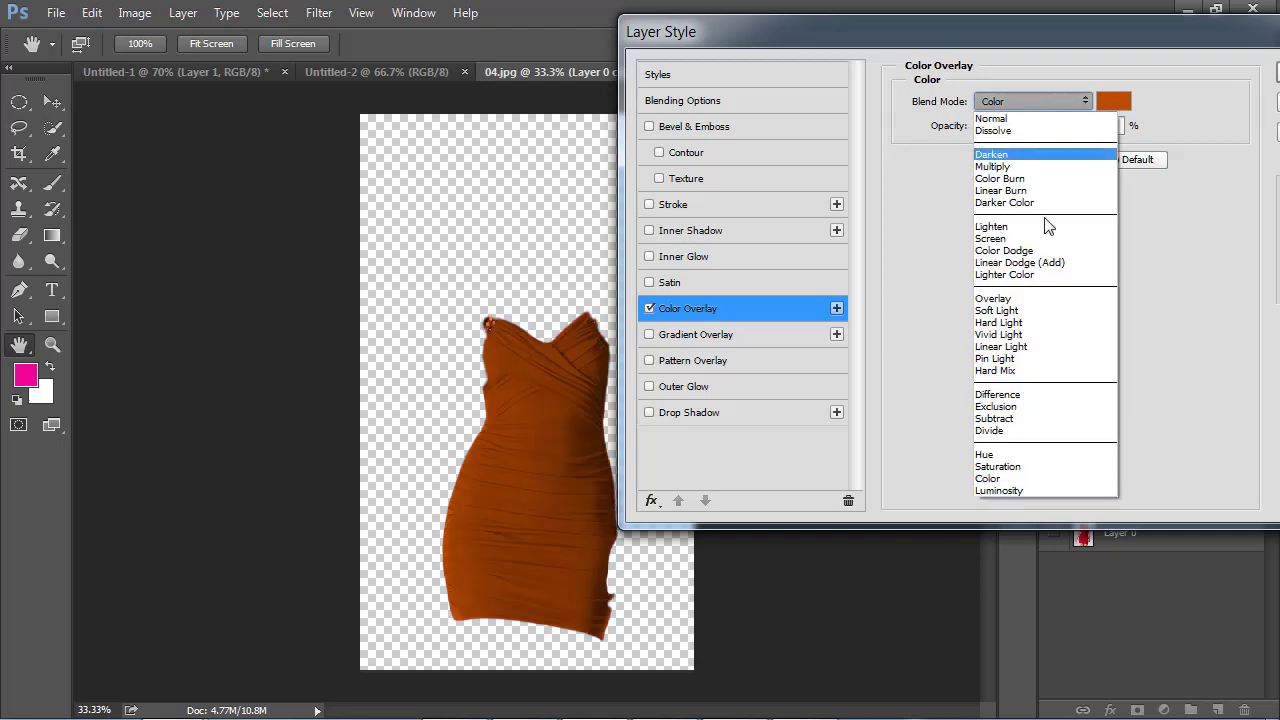
{"action": "left_click", "coordinate": [1017, 491]}
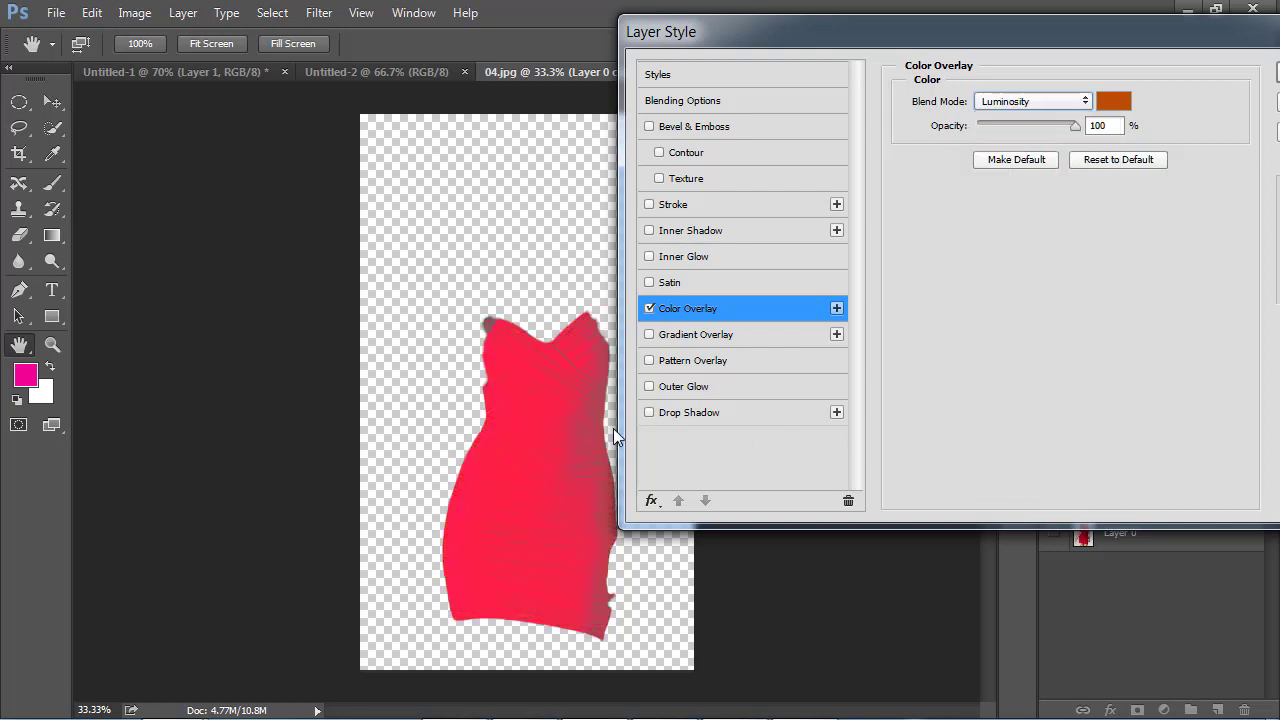
{"action": "left_click", "coordinate": [1084, 101]}
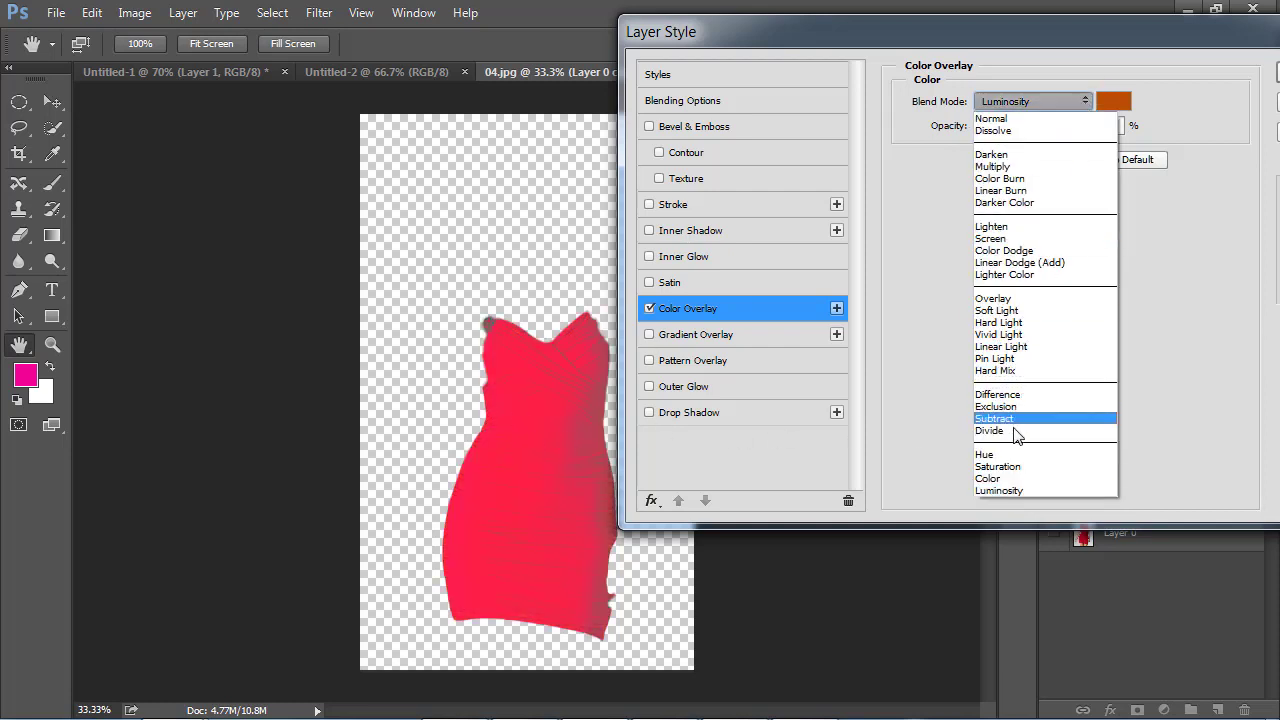
{"action": "left_click", "coordinate": [1000, 466]}
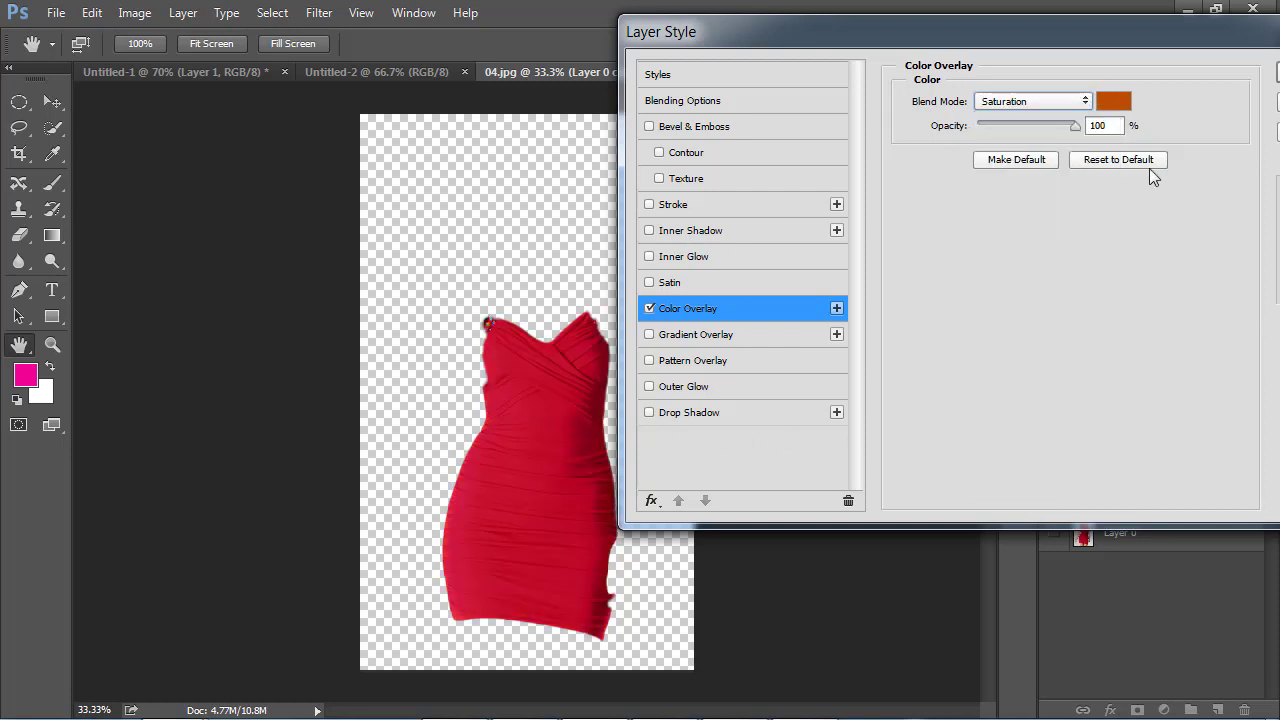
{"action": "left_click", "coordinate": [1085, 101]}
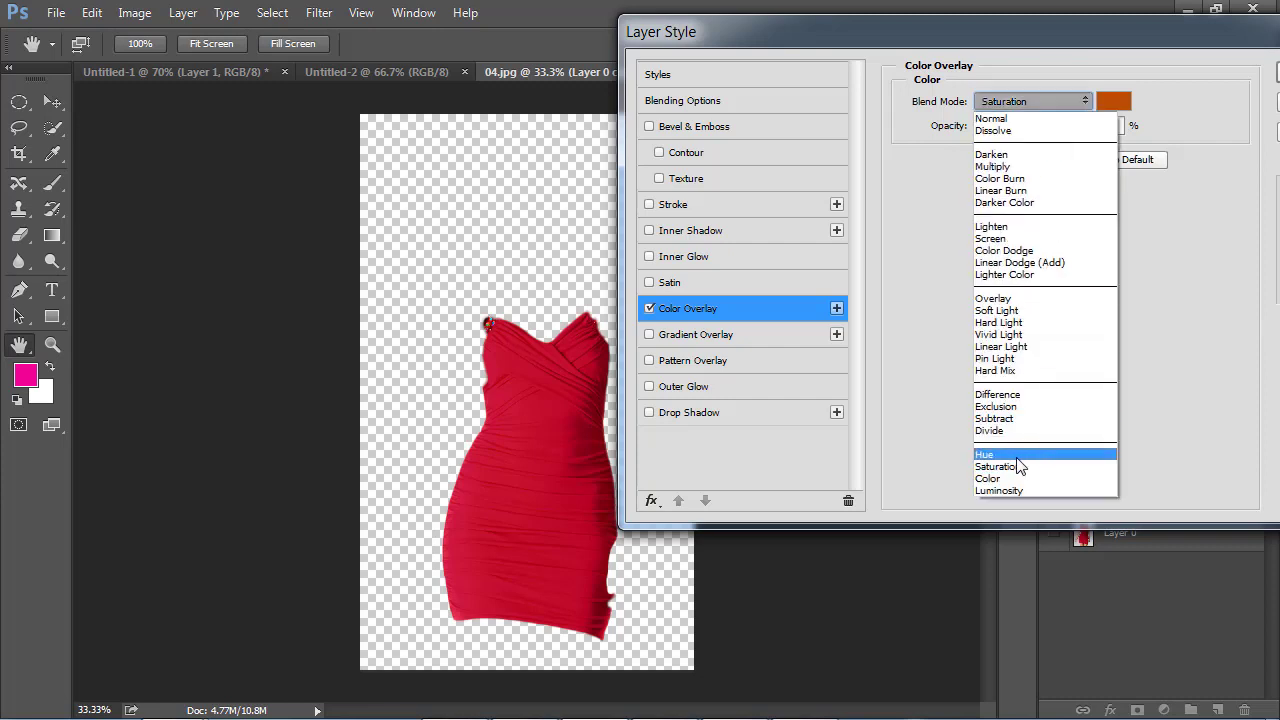
{"action": "left_click", "coordinate": [1017, 458]}
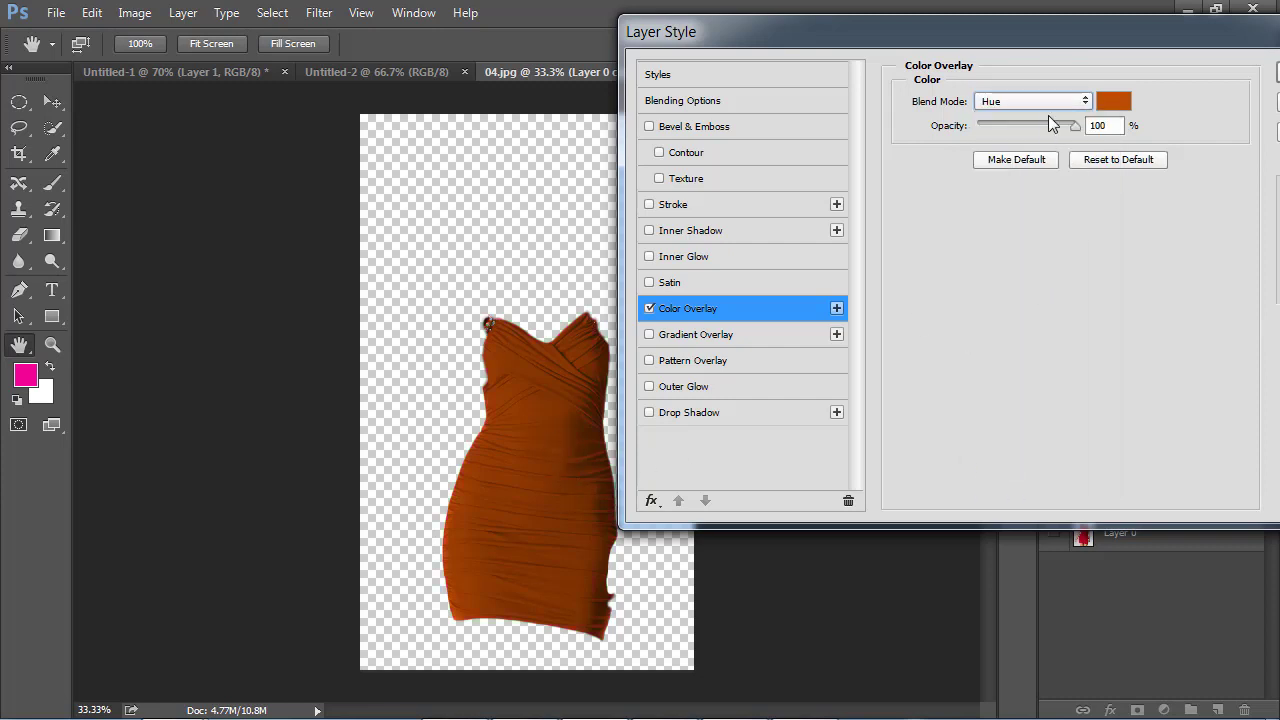
{"action": "left_click_drag", "start_coordinate": [1080, 127], "coordinate": [1065, 128]}
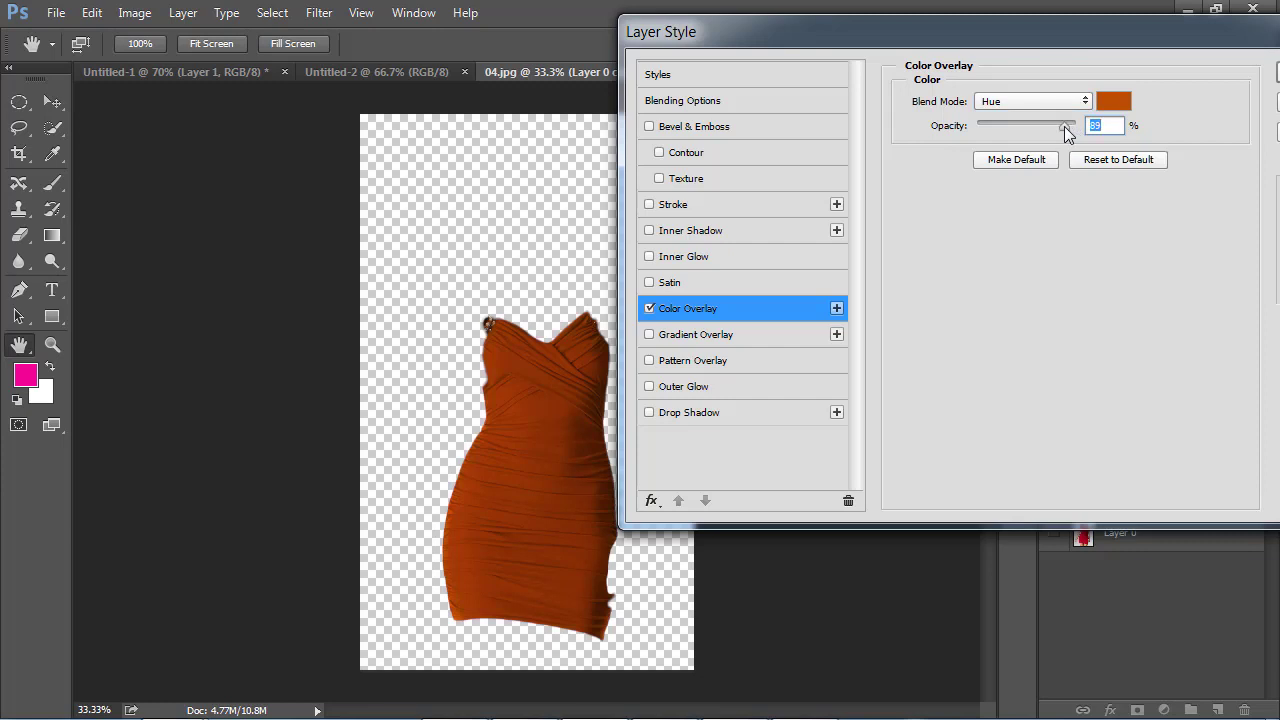
{"action": "left_click_drag", "start_coordinate": [1065, 128], "coordinate": [985, 128]}
{"action": "type", "text": "100"}
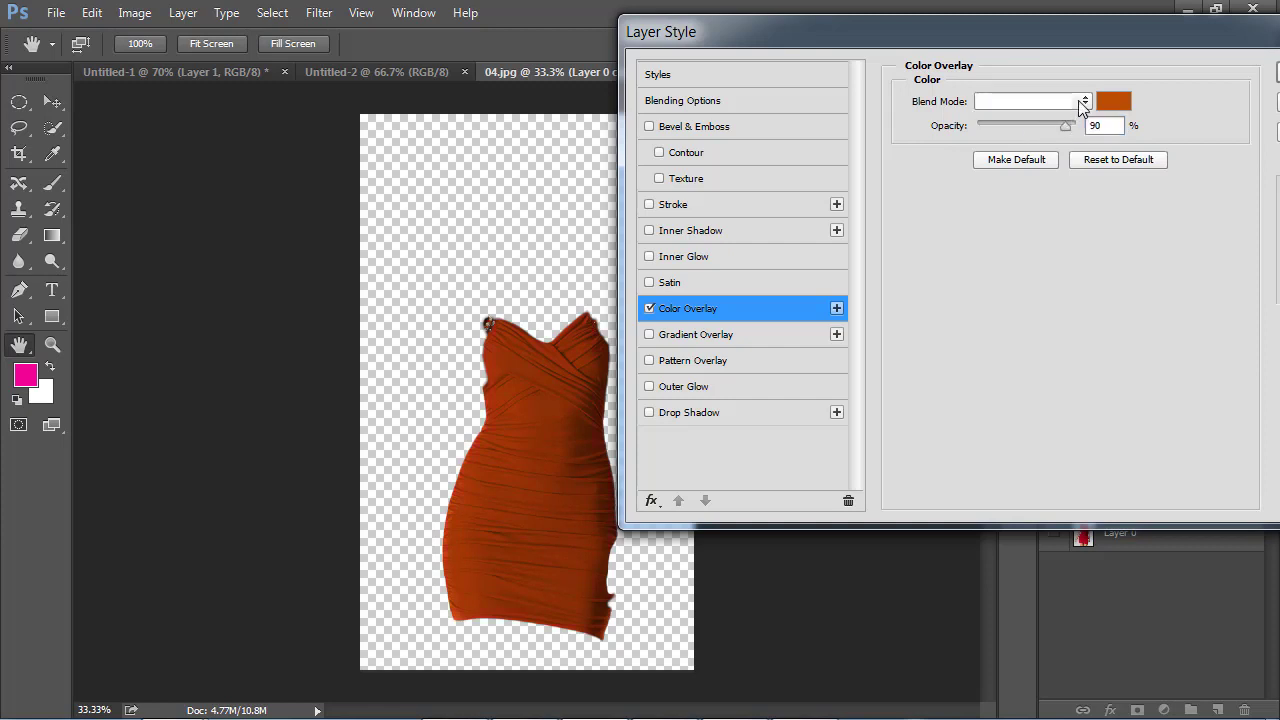
- After trying Dissolve and Darken, settle on Color blending at 90% and apply the overlay
{"action": "left_click", "coordinate": [1076, 100]}
{"action": "left_click", "coordinate": [1014, 130]}
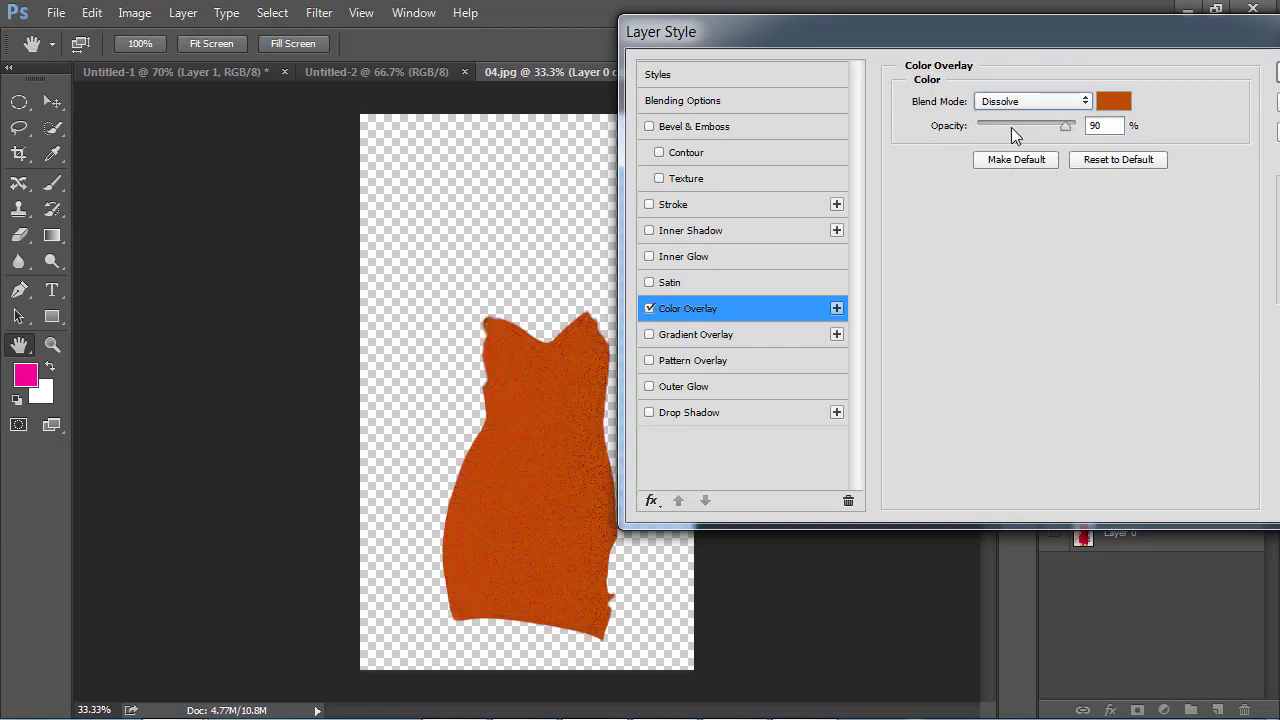
{"action": "left_click", "coordinate": [1092, 101]}
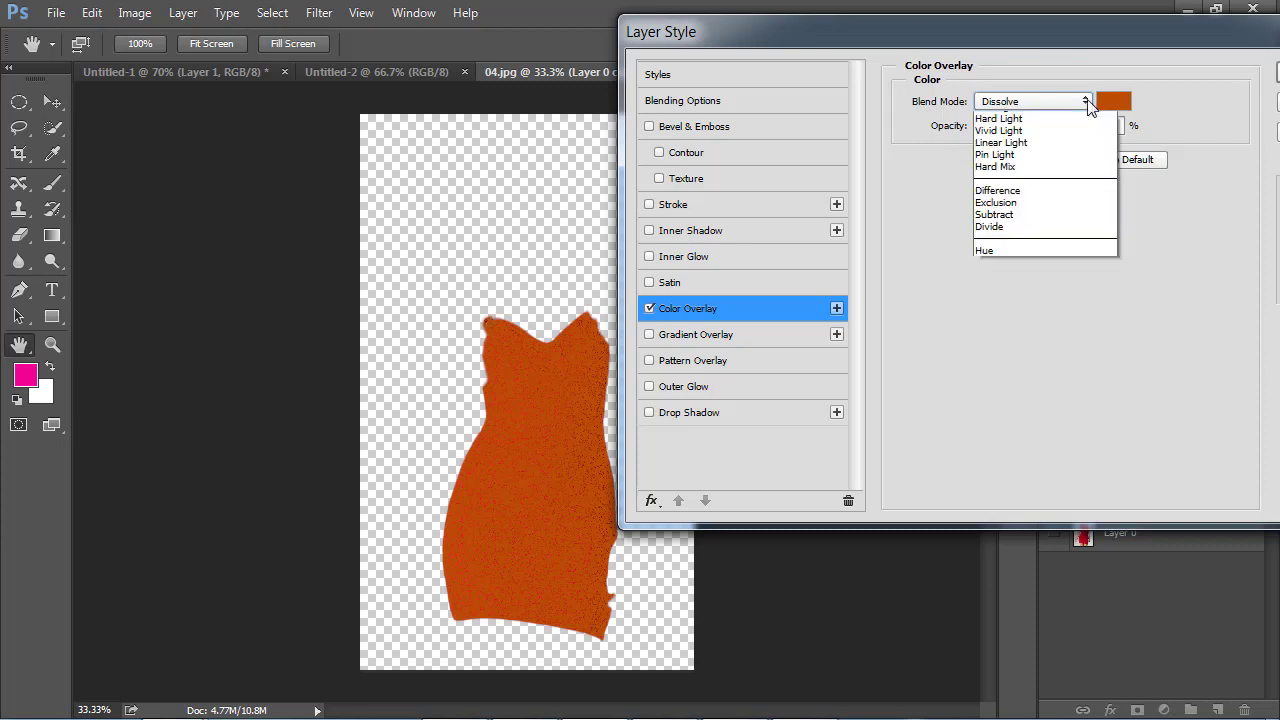
{"action": "left_click", "coordinate": [1019, 155]}
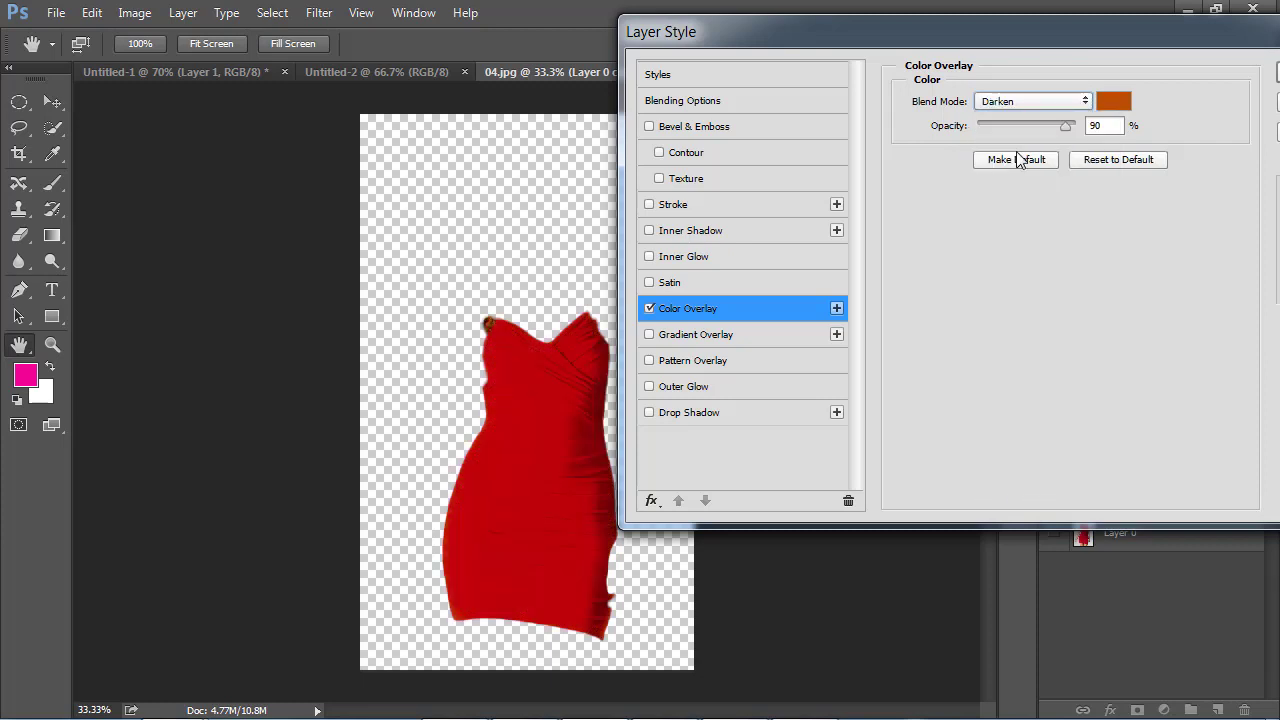
{"action": "left_click", "coordinate": [1084, 101]}
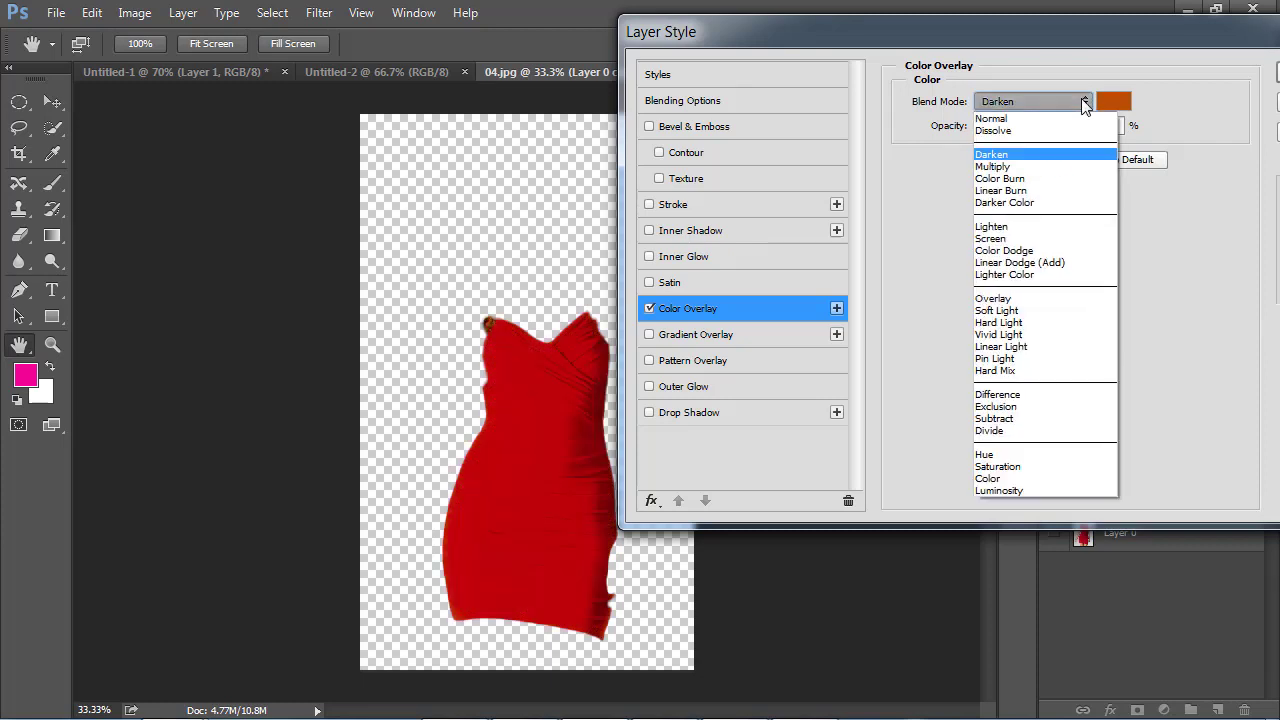
{"action": "left_click", "coordinate": [1015, 476]}
{"action": "left_click_drag", "start_coordinate": [1164, 58], "coordinate": [1051, 52]}
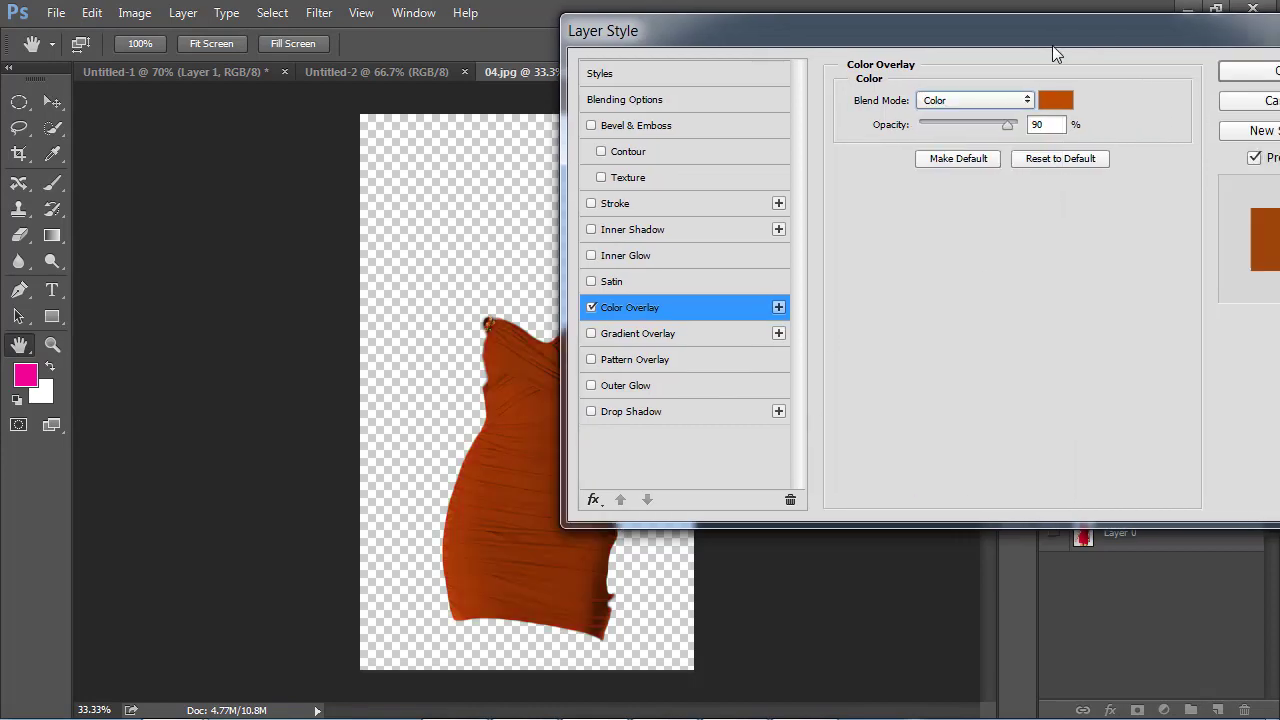
{"action": "left_click", "coordinate": [1237, 81]}
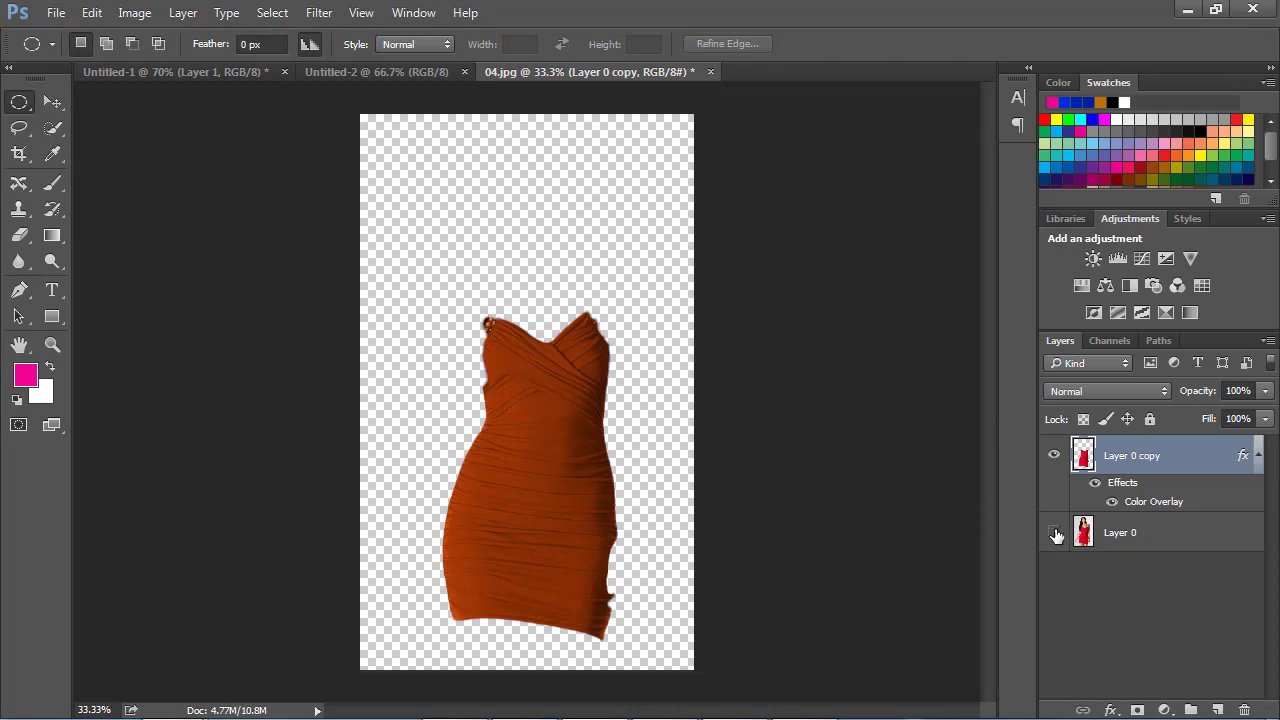
- Duplicate Layer 0 under the dress, hide the original, and compare the brown and red dress
{"action": "left_click", "coordinate": [1054, 532]}
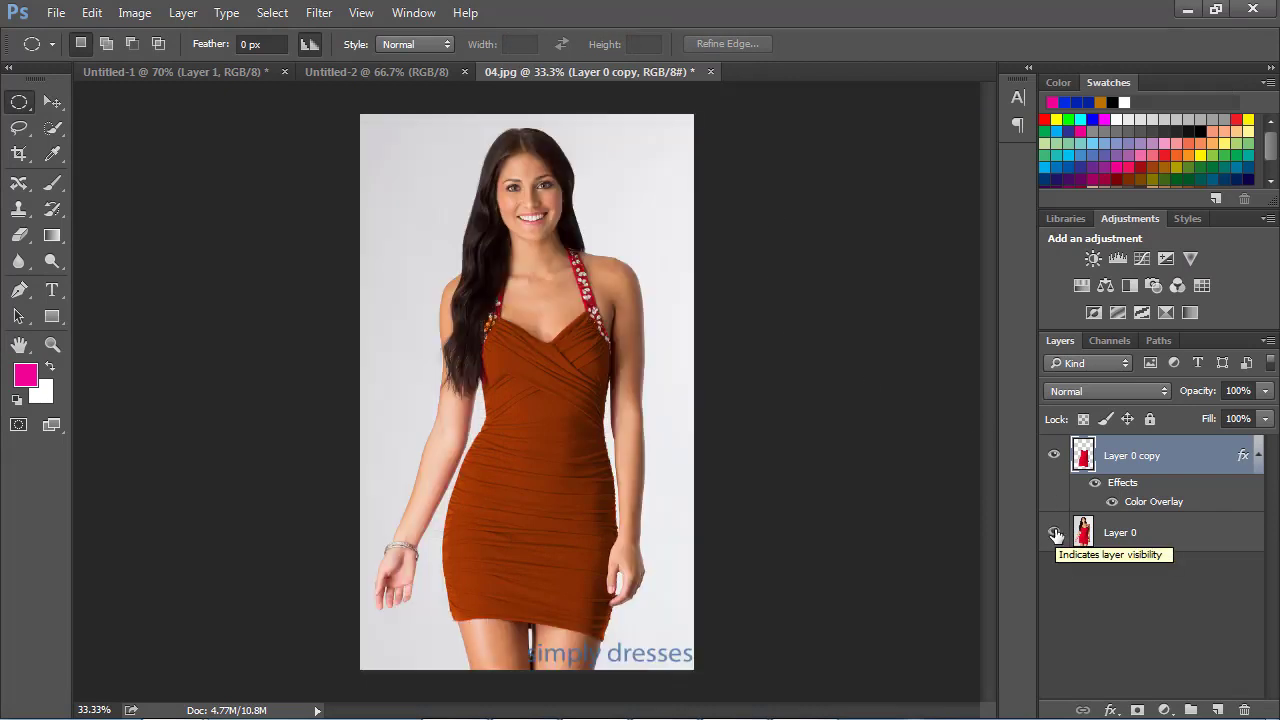
{"action": "left_click", "coordinate": [1176, 534]}
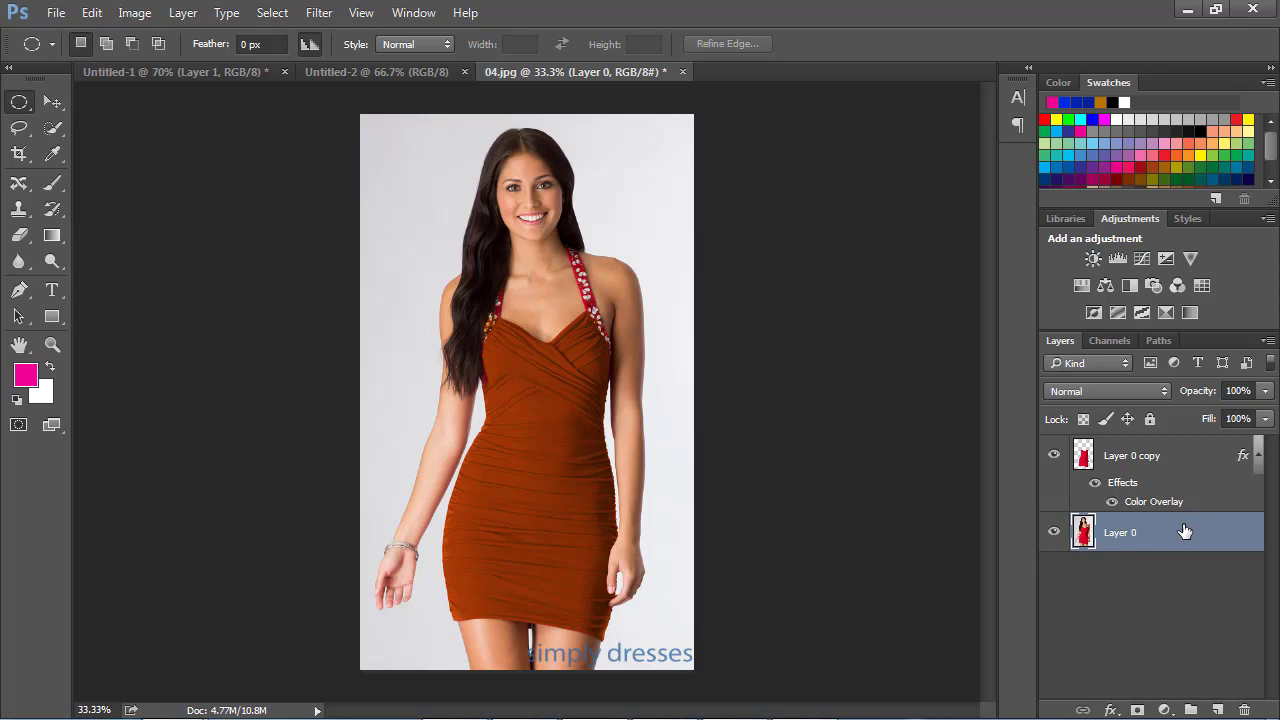
{"action": "left_click_drag", "start_coordinate": [1184, 531], "coordinate": [1219, 707]}
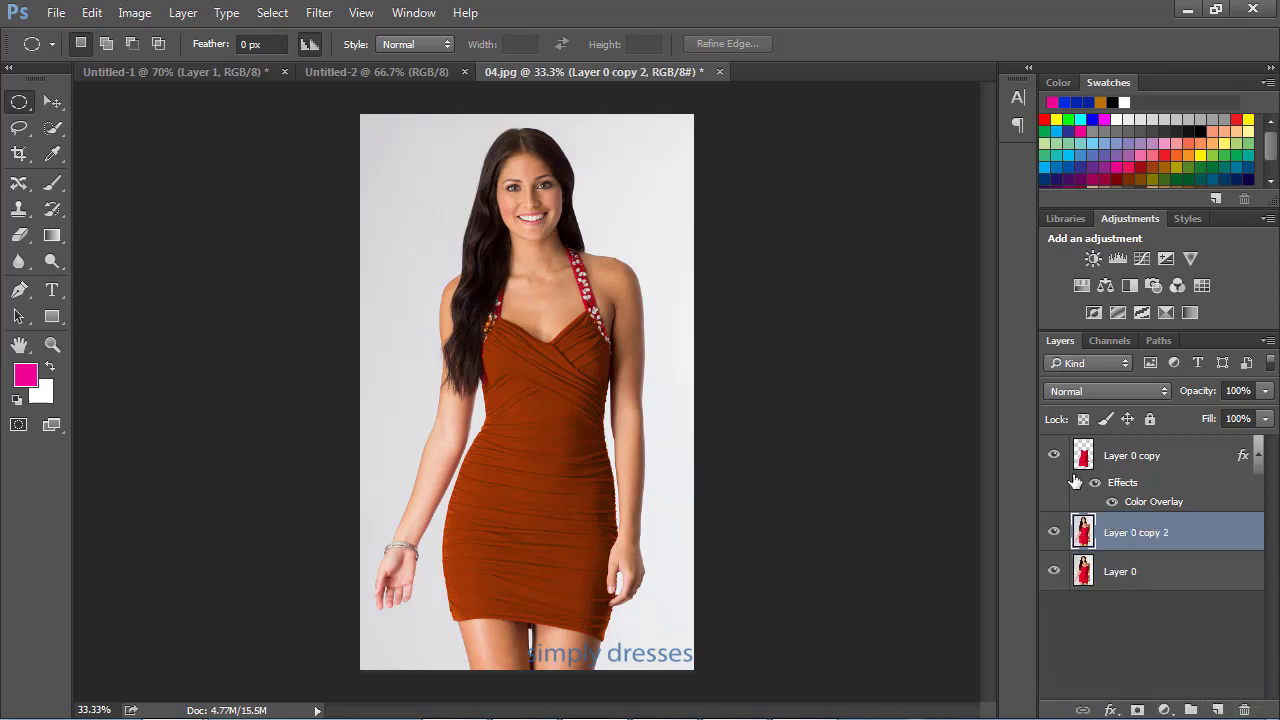
{"action": "left_click", "coordinate": [1054, 571]}
{"action": "left_click", "coordinate": [1055, 532]}
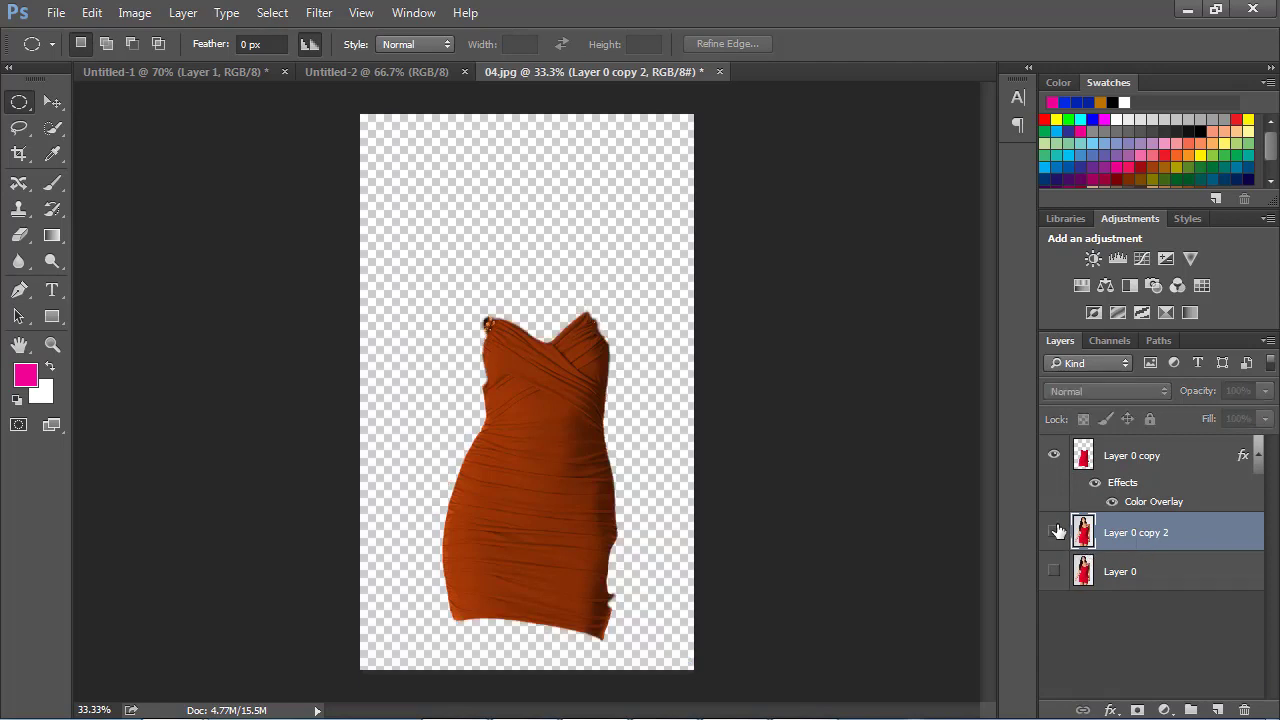
{"action": "left_click", "coordinate": [1055, 532]}
{"action": "left_click", "coordinate": [1055, 456]}
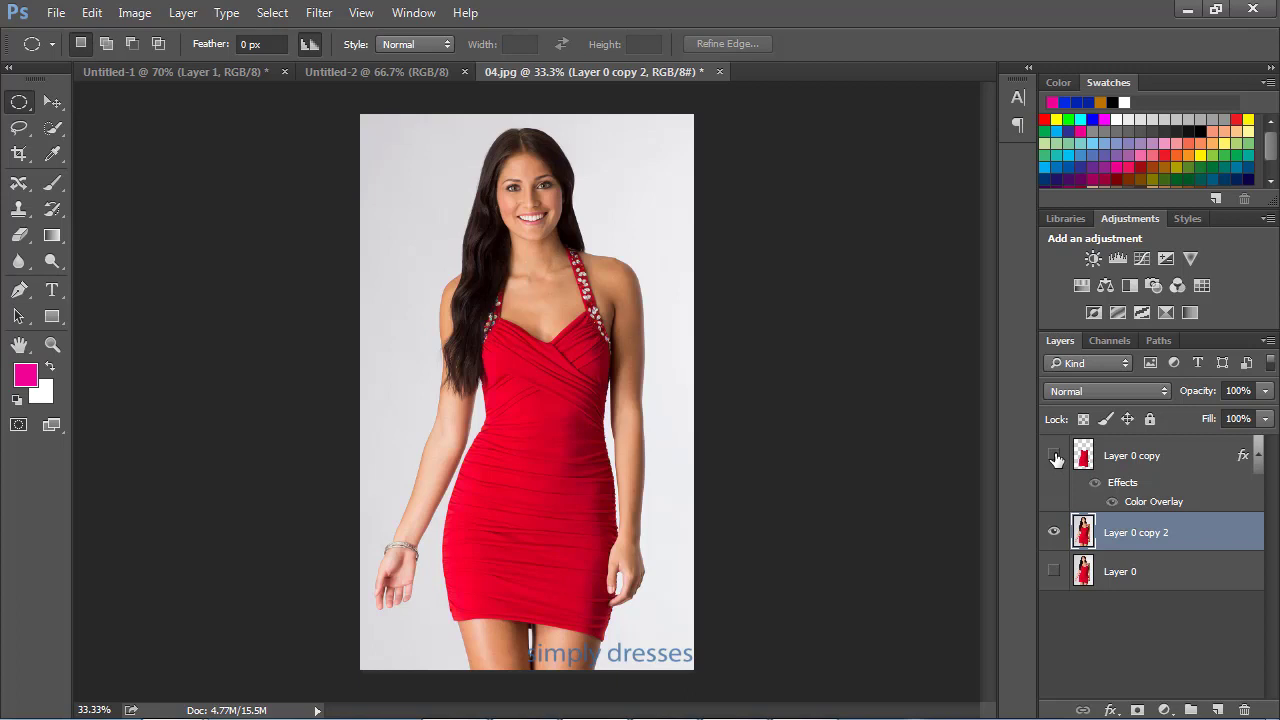
{"action": "left_click", "coordinate": [1054, 456]}
- Start opening a file and browse MY FILES > ALL OF MY FILES > IMAGES
{"action": "left_click", "coordinate": [56, 12]}
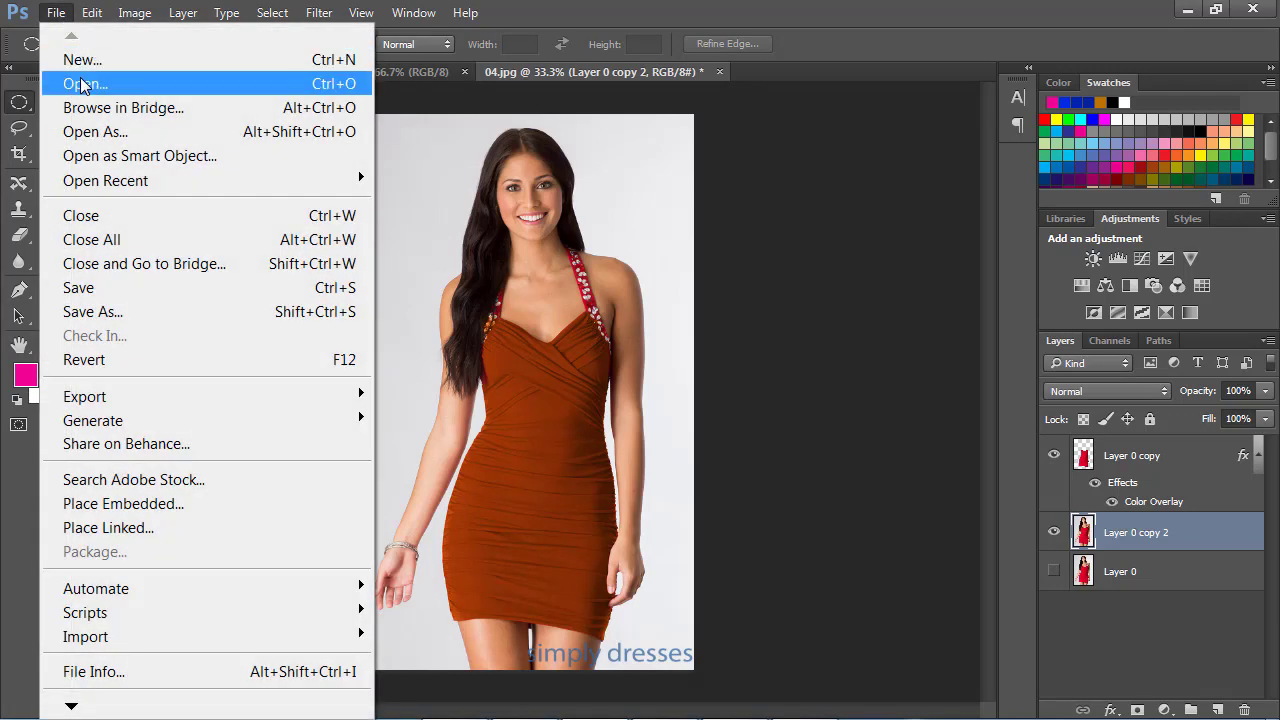
{"action": "left_click", "coordinate": [84, 84]}
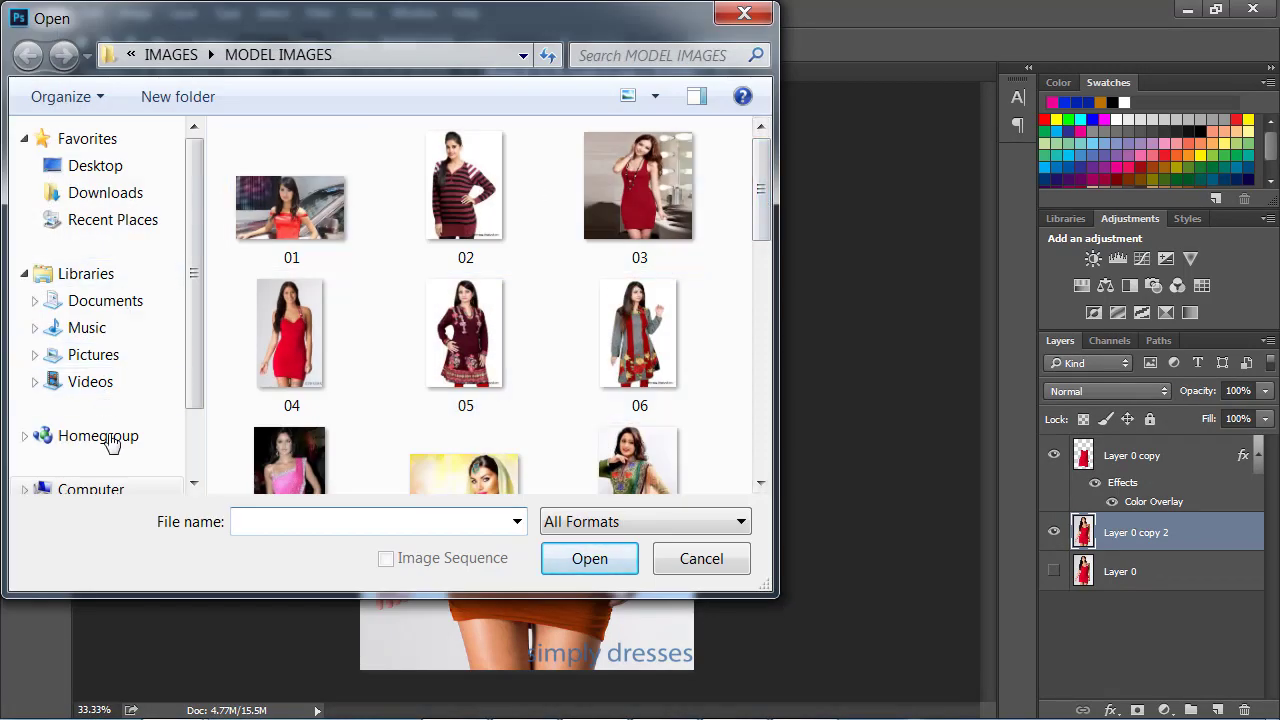
{"action": "left_click", "coordinate": [100, 488]}
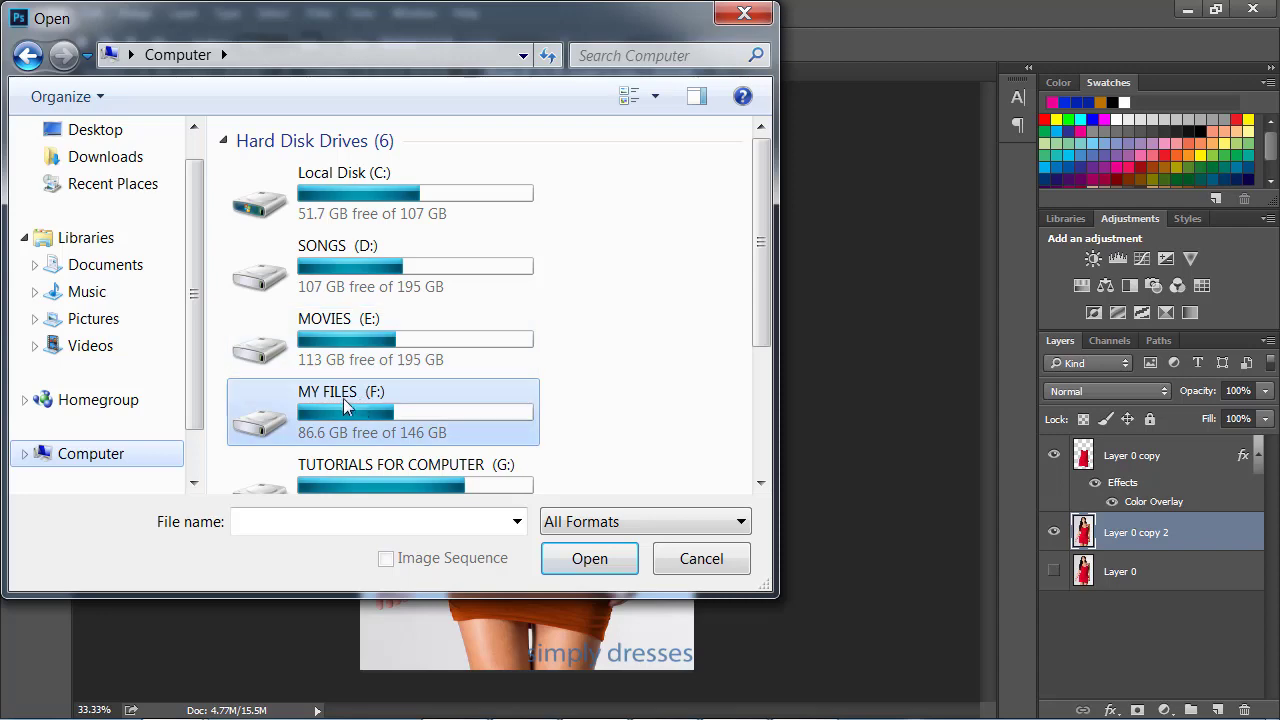
{"action": "double_click", "coordinate": [363, 400]}
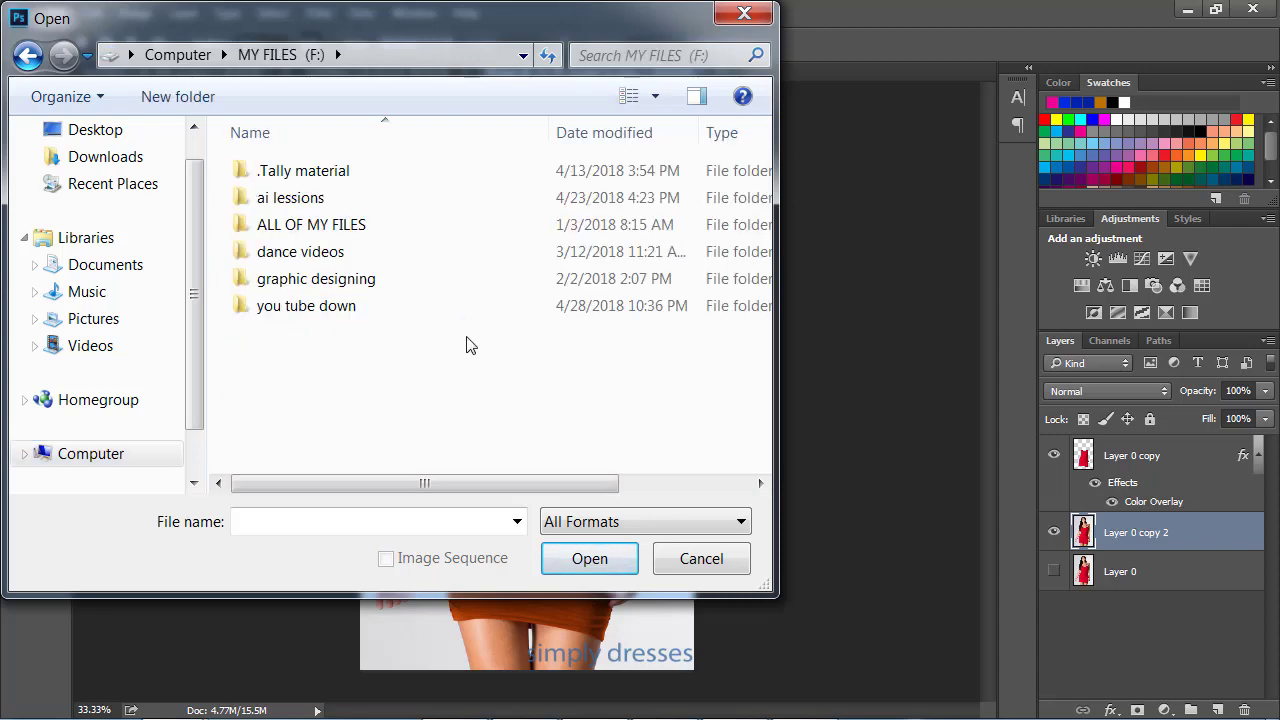
{"action": "double_click", "coordinate": [313, 230]}
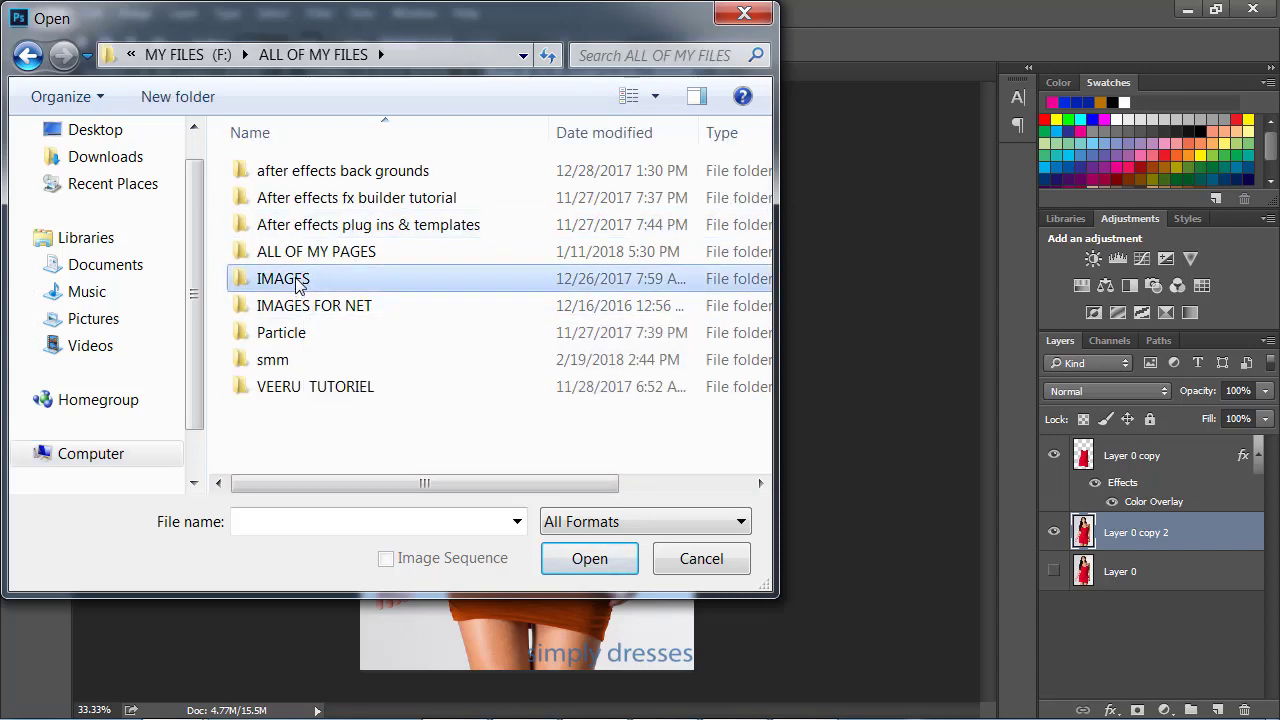
{"action": "double_click", "coordinate": [305, 278]}
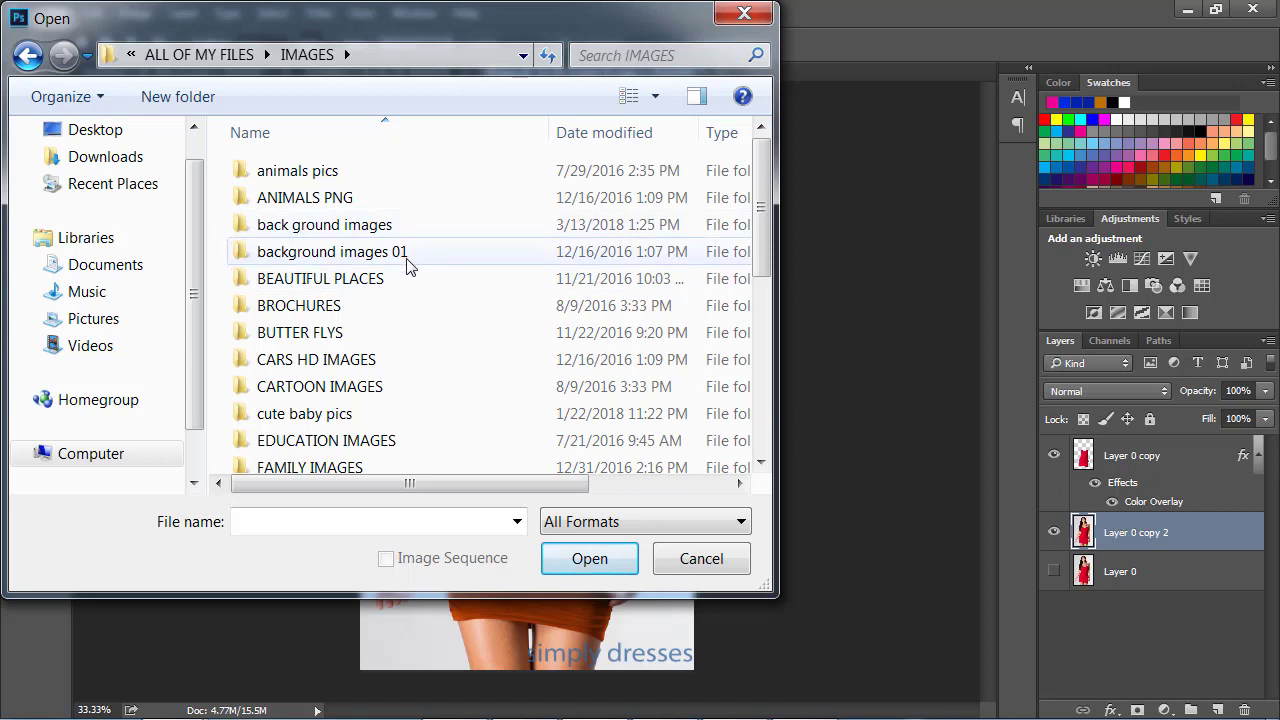
{"action": "scroll", "coordinate": [363, 388], "scroll_direction": "down", "scroll_amount": 2}
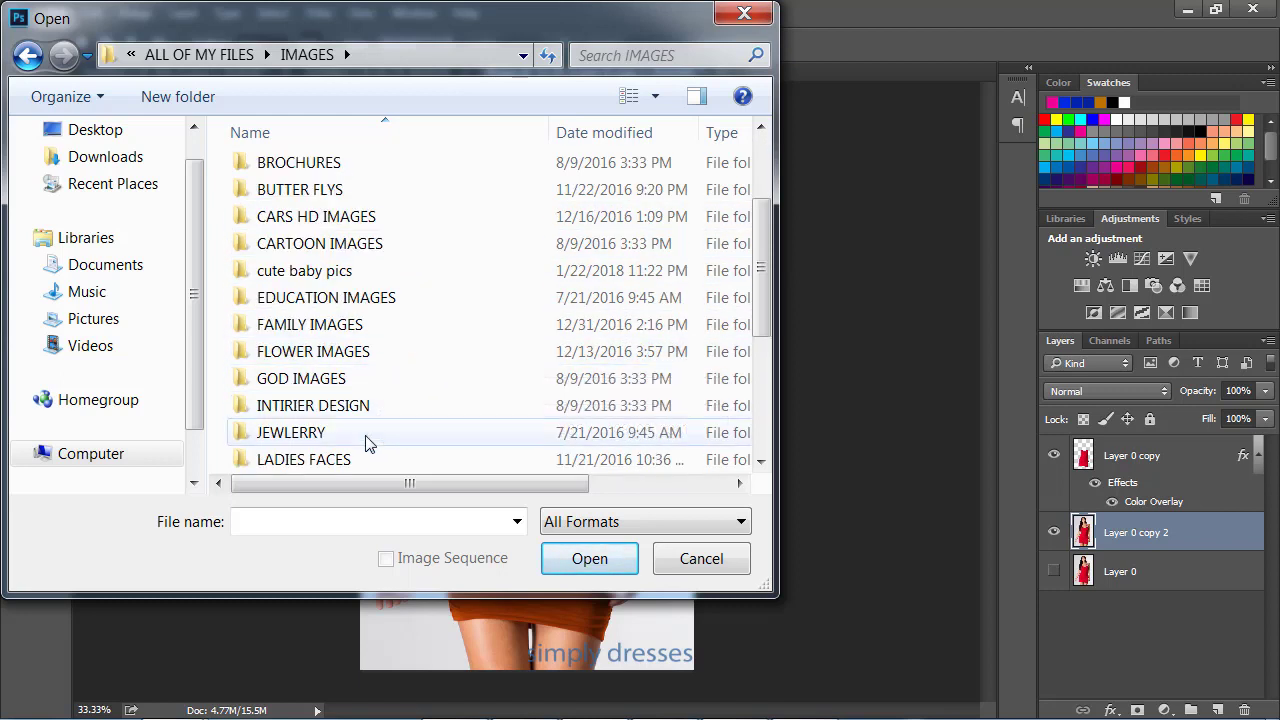
{"action": "double_click", "coordinate": [322, 411]}
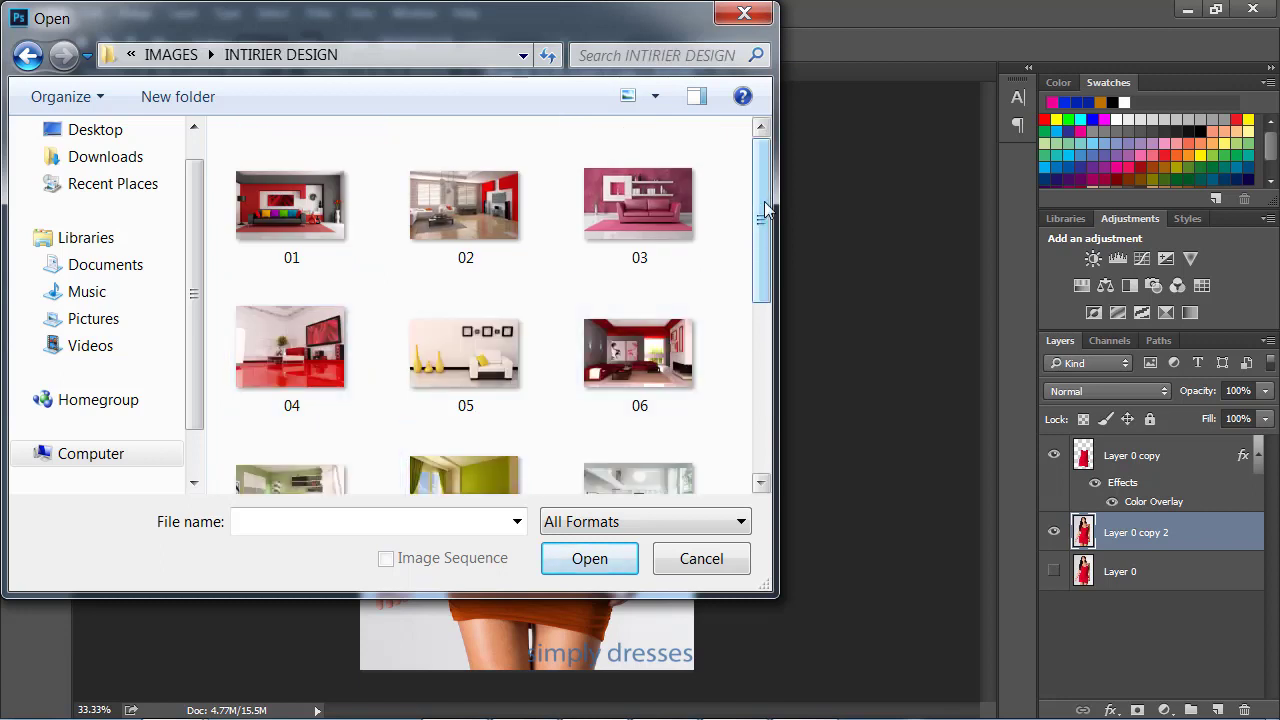
- Return to IMAGES and select rose image 04 in the FLOWER IMAGES folder
{"action": "left_click_drag", "start_coordinate": [765, 210], "coordinate": [762, 388]}
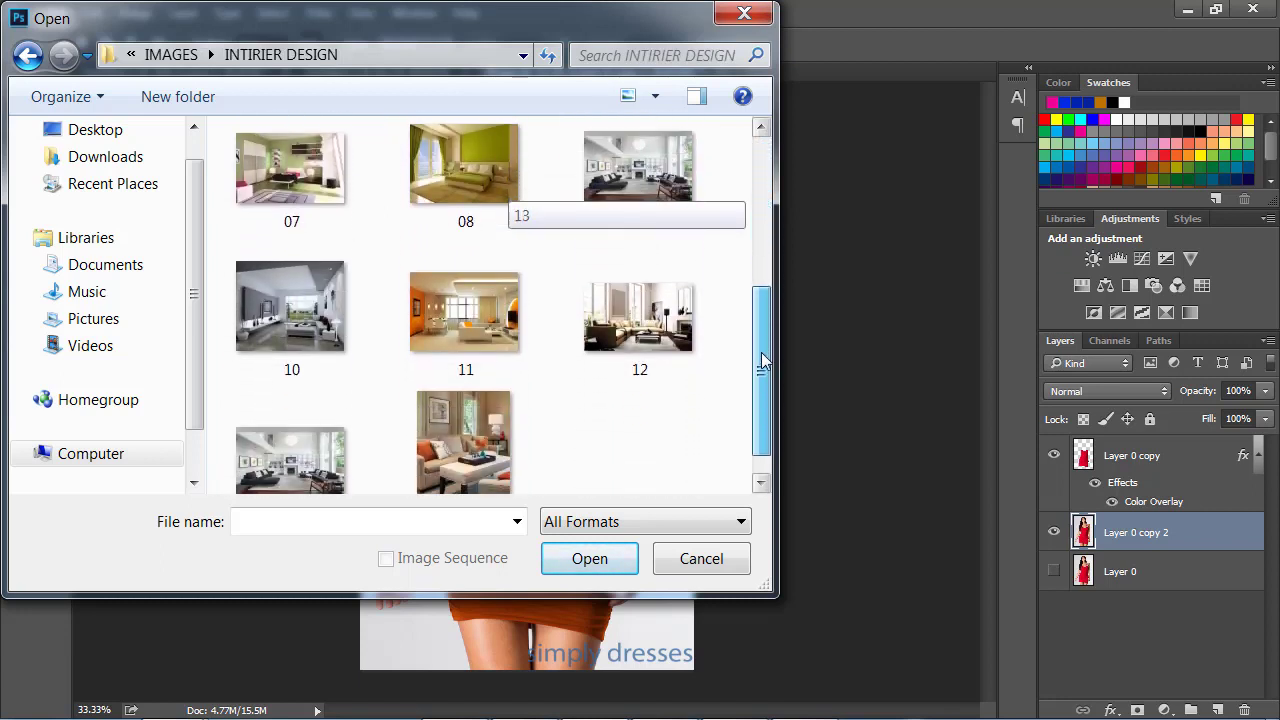
{"action": "mouse_move", "coordinate": [762, 390]}
{"action": "left_mouse_down"}
{"action": "mouse_move", "coordinate": [765, 201]}
{"action": "mouse_move", "coordinate": [765, 252]}
{"action": "left_mouse_up"}
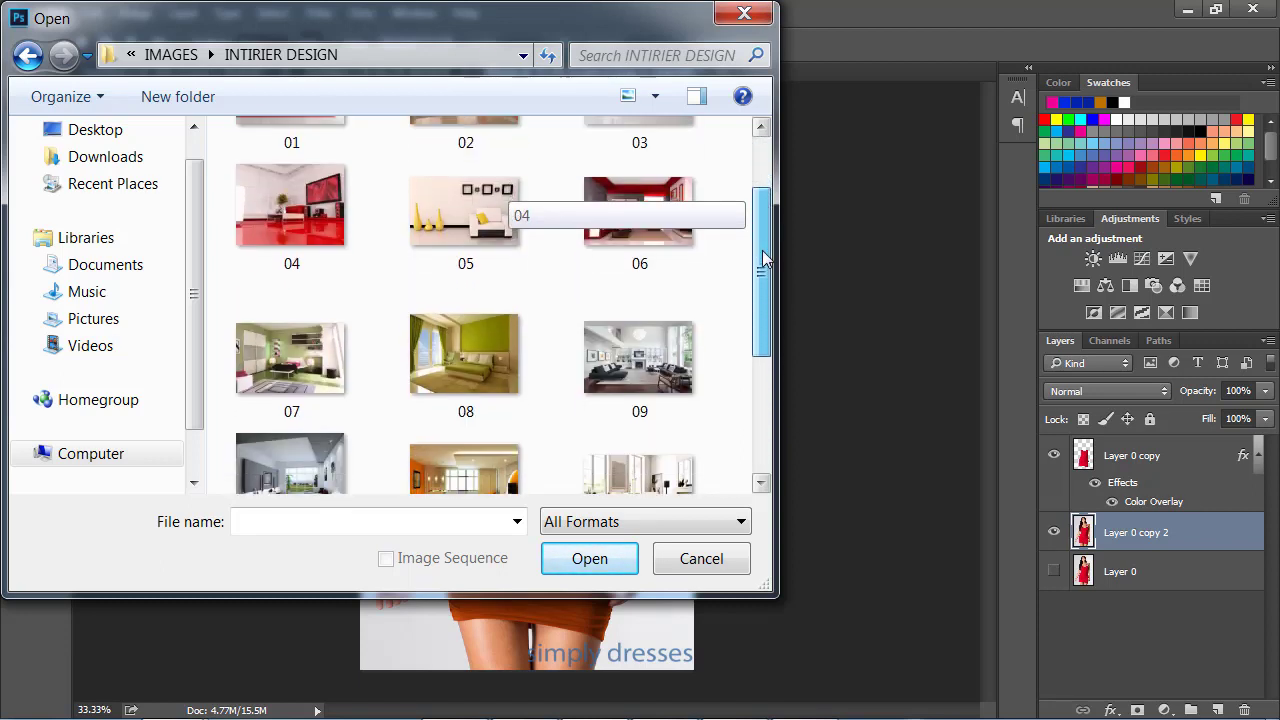
{"action": "left_click", "coordinate": [28, 56]}
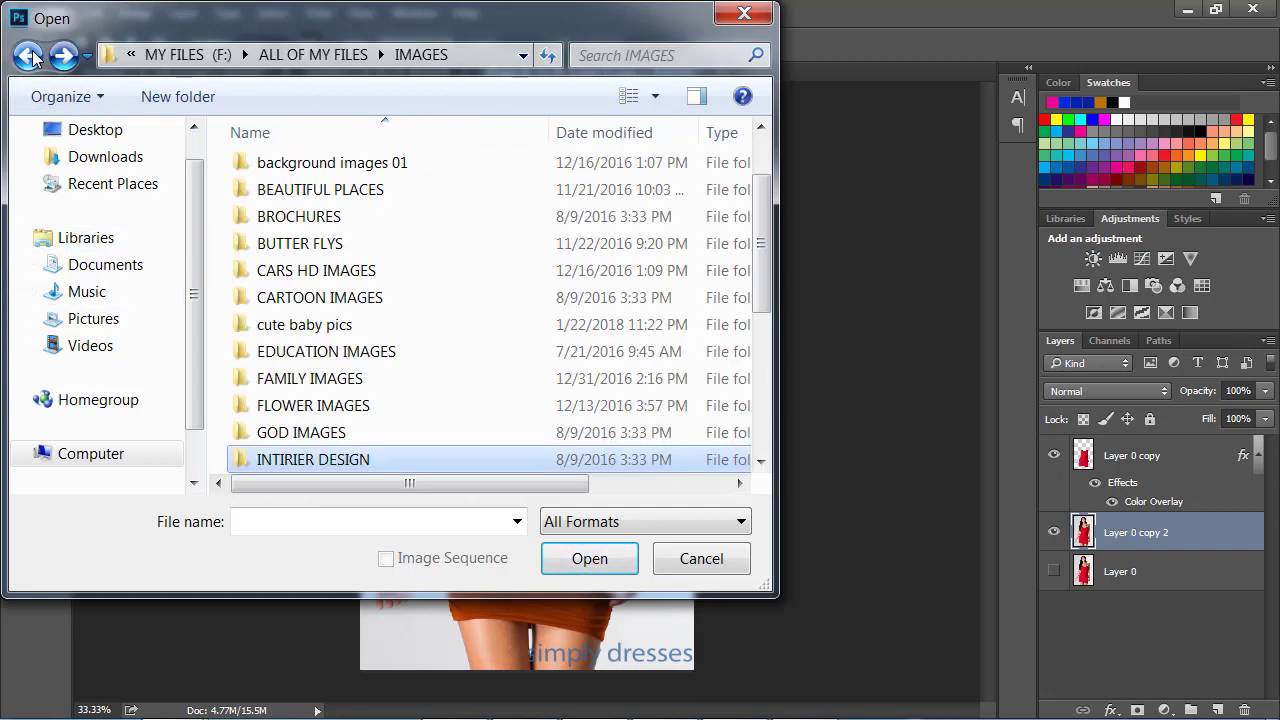
{"action": "double_click", "coordinate": [392, 408]}
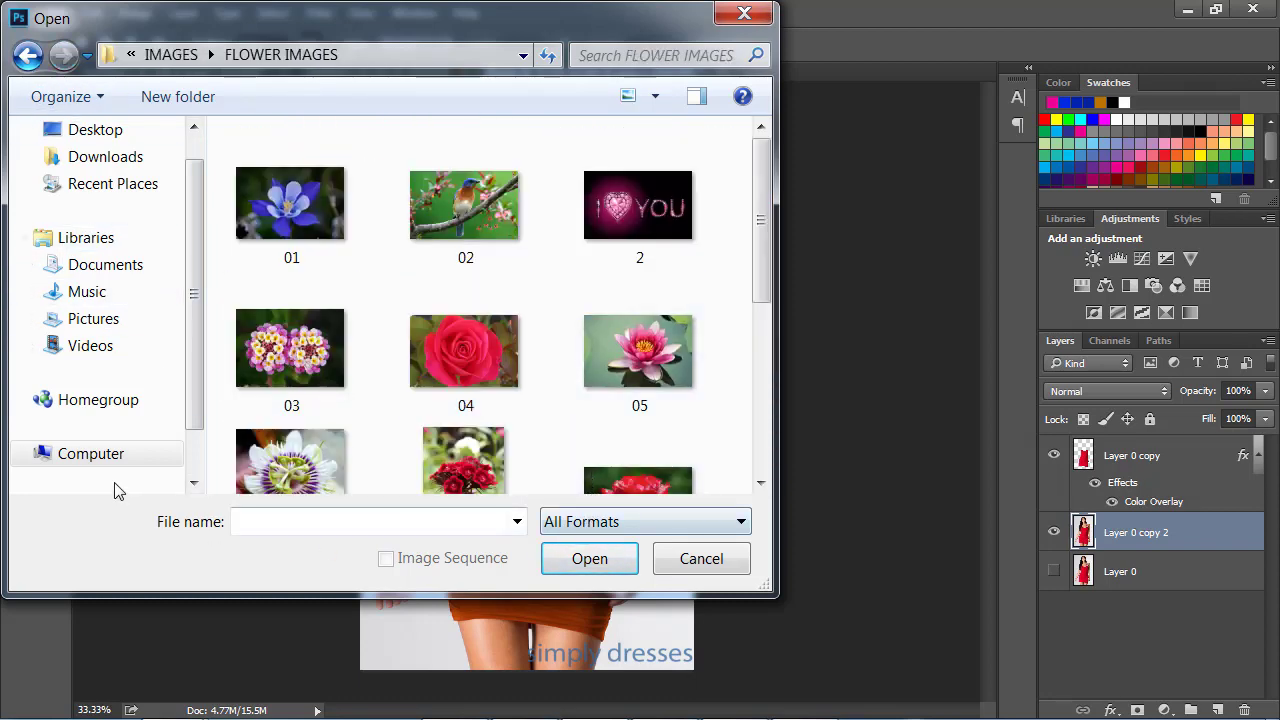
{"action": "mouse_move", "coordinate": [763, 244]}
{"action": "left_mouse_down"}
{"action": "mouse_move", "coordinate": [766, 428]}
{"action": "mouse_move", "coordinate": [776, 229]}
{"action": "mouse_move", "coordinate": [773, 251]}
{"action": "left_mouse_up"}
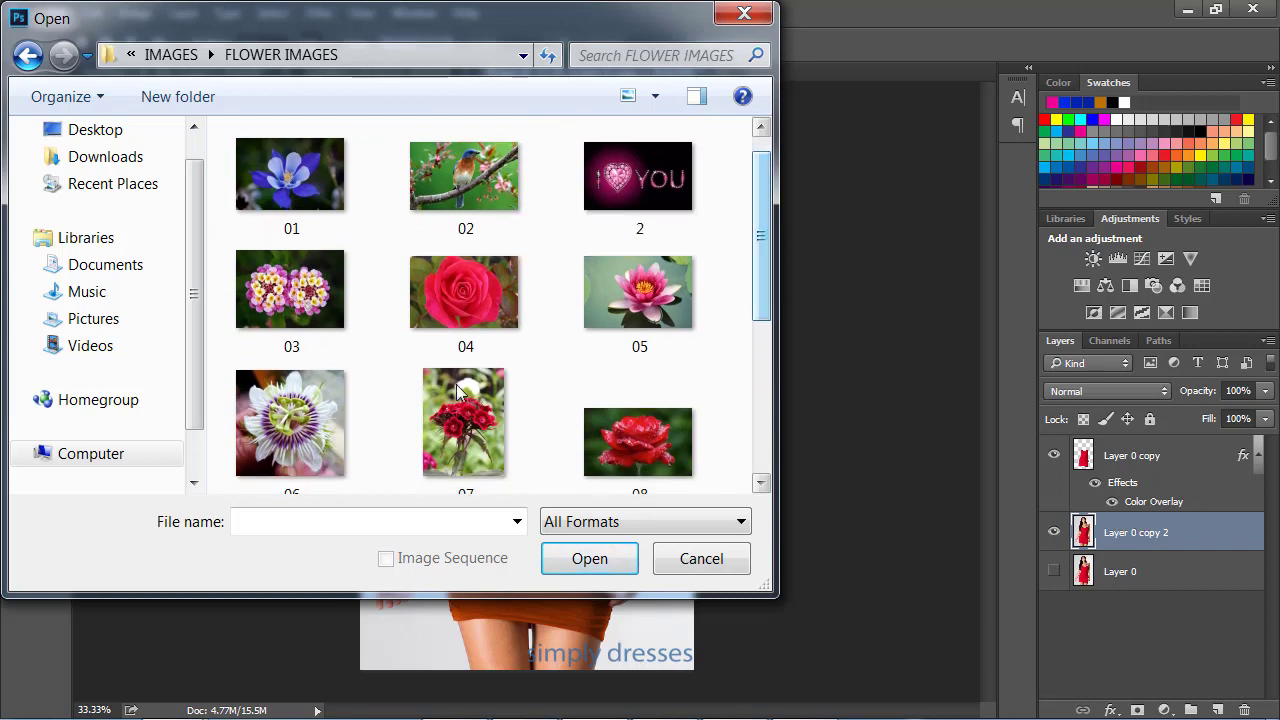
{"action": "left_click", "coordinate": [464, 292]}
- Open 04.jpg, quick-select the whole rose, and bring up Refine Edge with Ctrl+Alt+R
{"action": "left_click", "coordinate": [590, 560]}
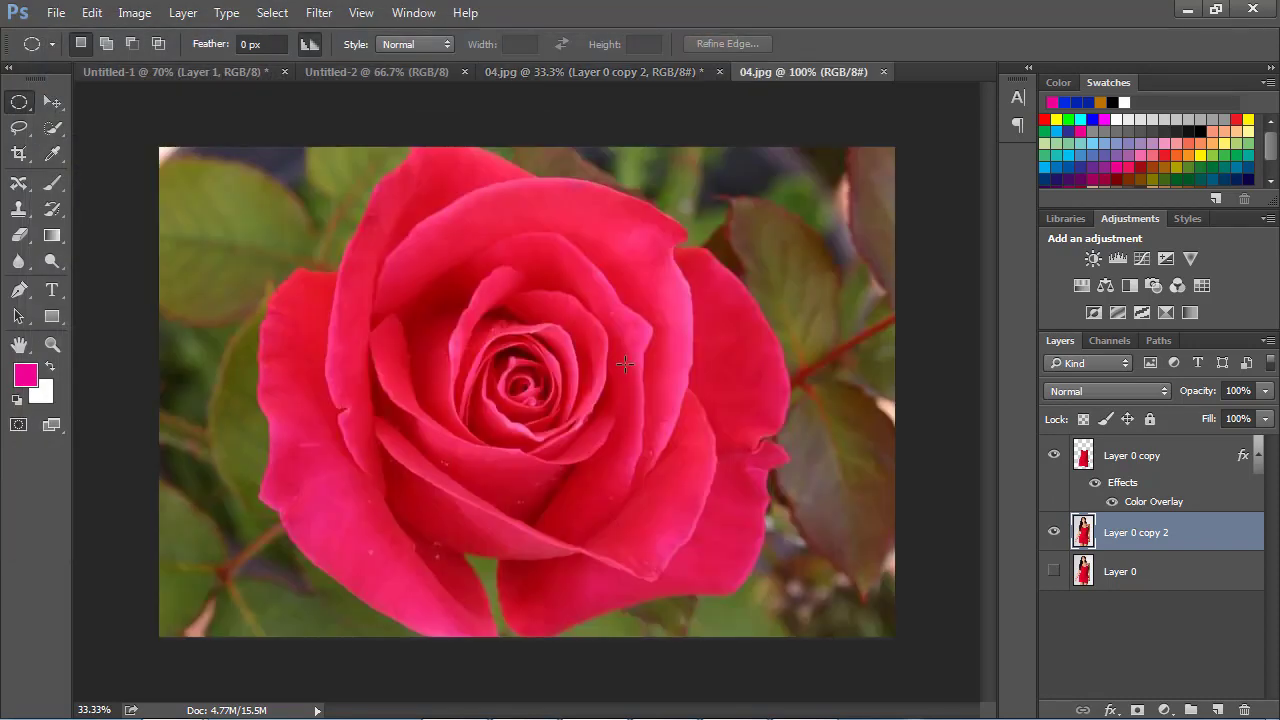
{"action": "left_click", "coordinate": [54, 127]}
{"action": "mouse_move", "coordinate": [397, 191]}
{"action": "left_mouse_down"}
{"action": "mouse_move", "coordinate": [524, 208]}
{"action": "mouse_move", "coordinate": [720, 442]}
{"action": "mouse_move", "coordinate": [720, 506]}
{"action": "mouse_move", "coordinate": [531, 583]}
{"action": "mouse_move", "coordinate": [460, 523]}
{"action": "left_mouse_up"}
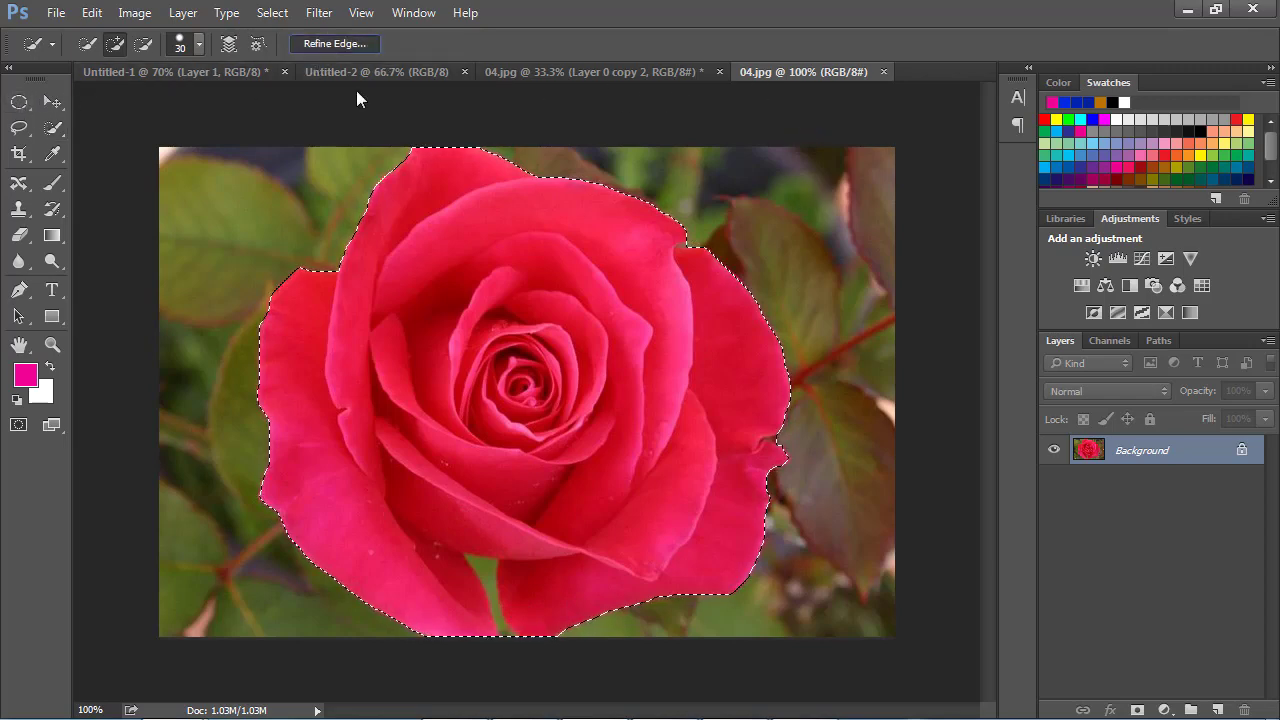
{"action": "key", "text": "ctrl+alt+r"}
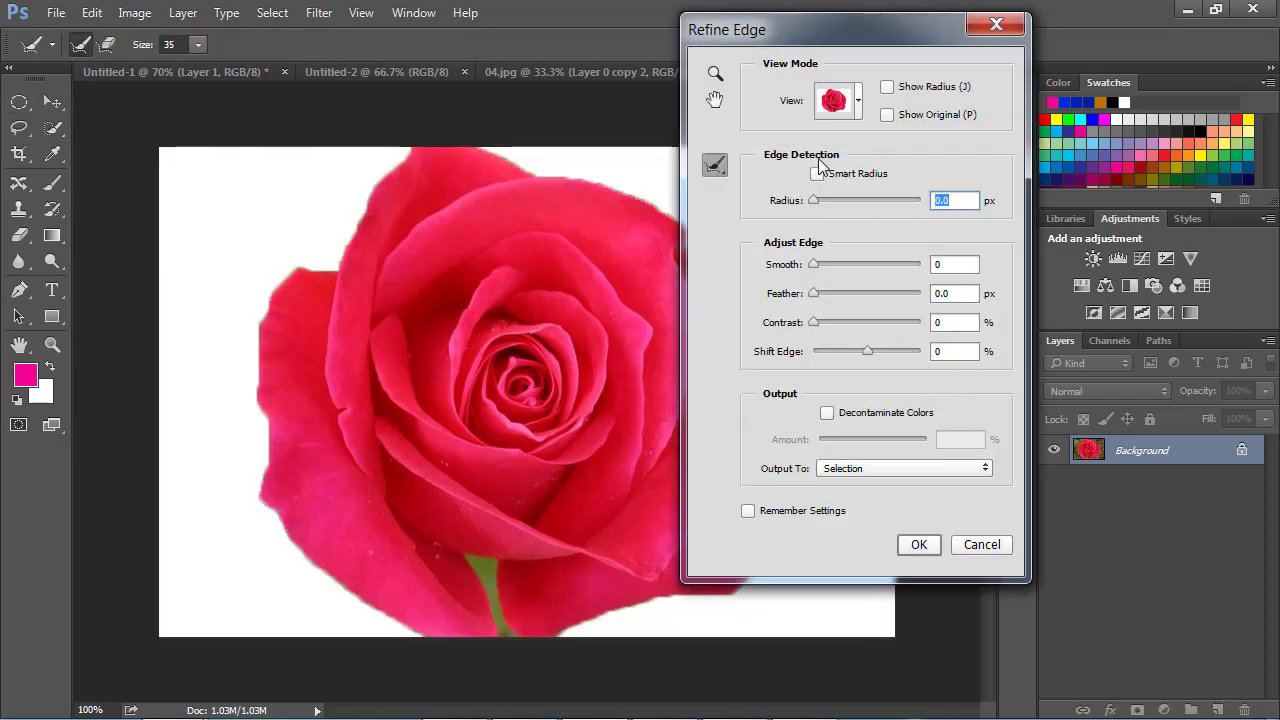
- Refine the rose edge with Smart Radius 3.7 px and Smooth 21, output to a new layer
{"action": "left_click", "coordinate": [817, 176]}
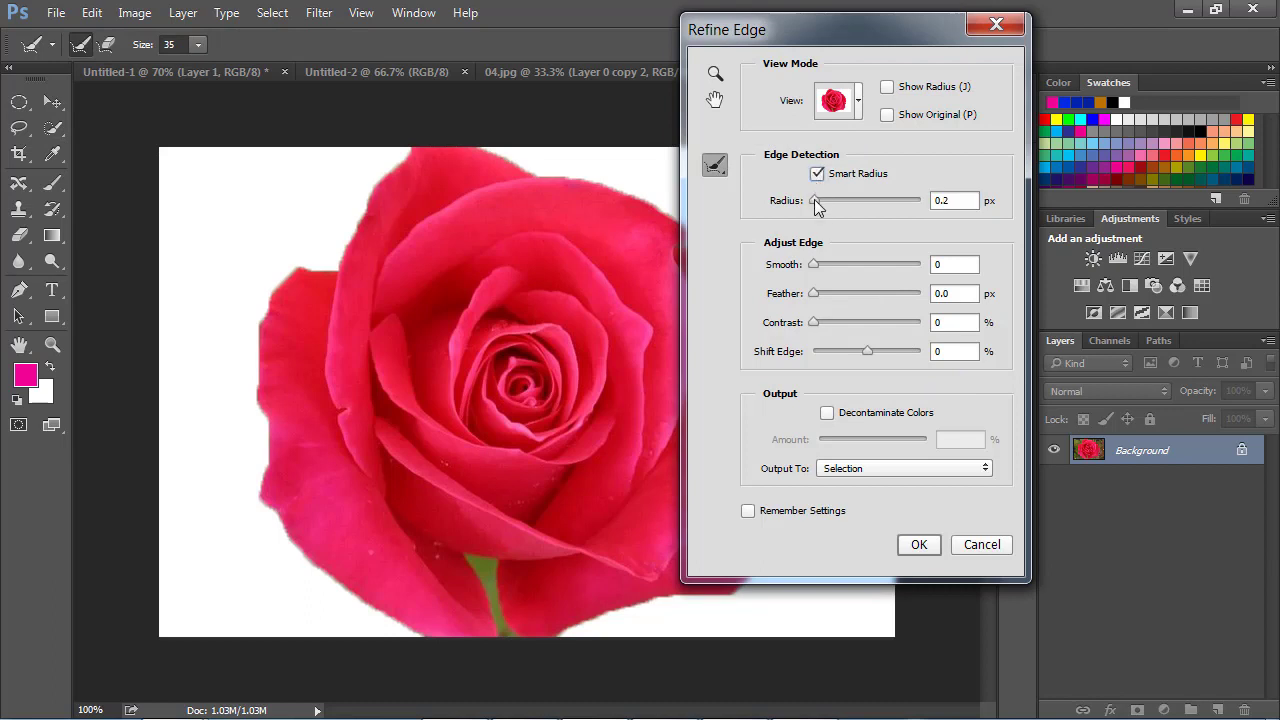
{"action": "left_click_drag", "start_coordinate": [816, 201], "coordinate": [835, 203]}
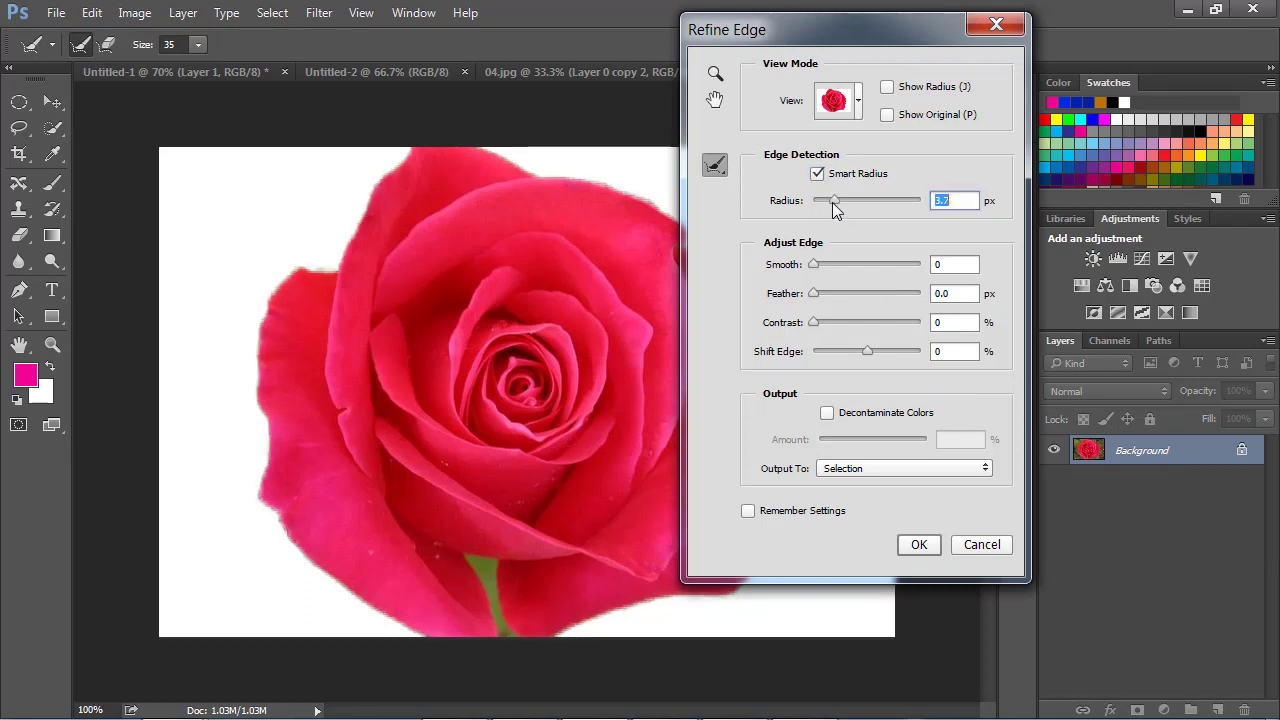
{"action": "left_click_drag", "start_coordinate": [812, 266], "coordinate": [835, 265]}
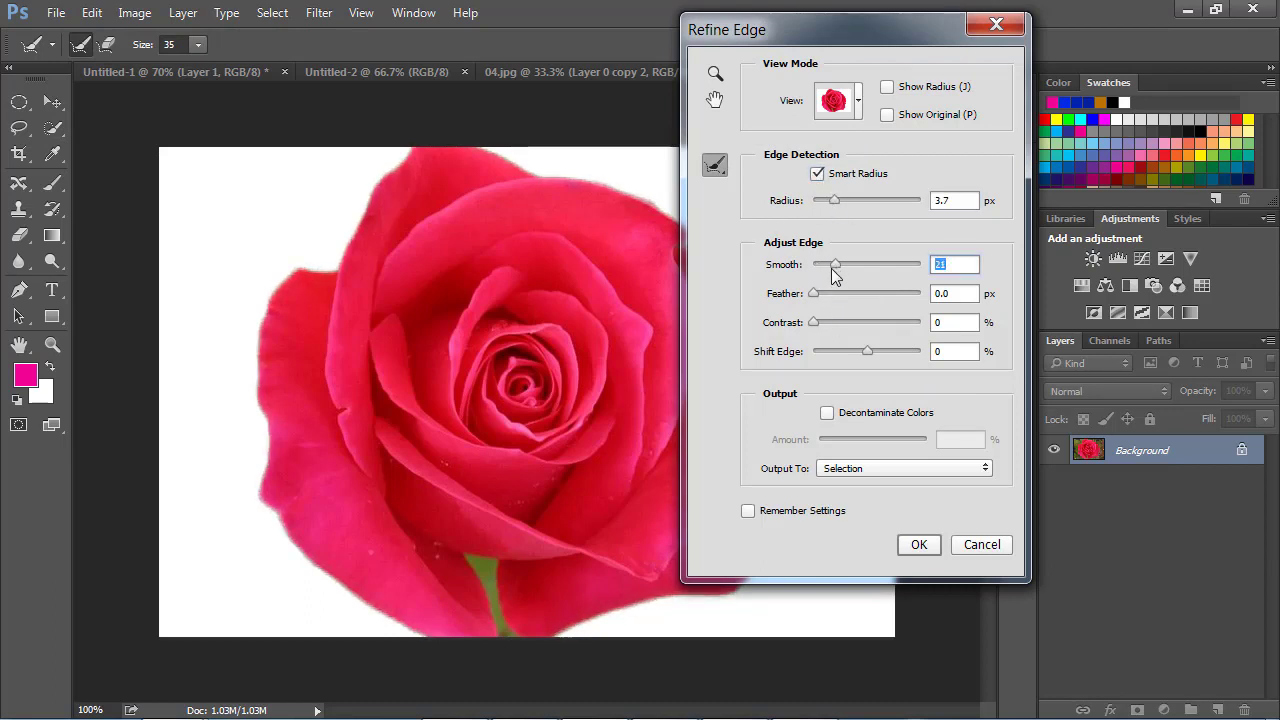
{"action": "left_click", "coordinate": [896, 467]}
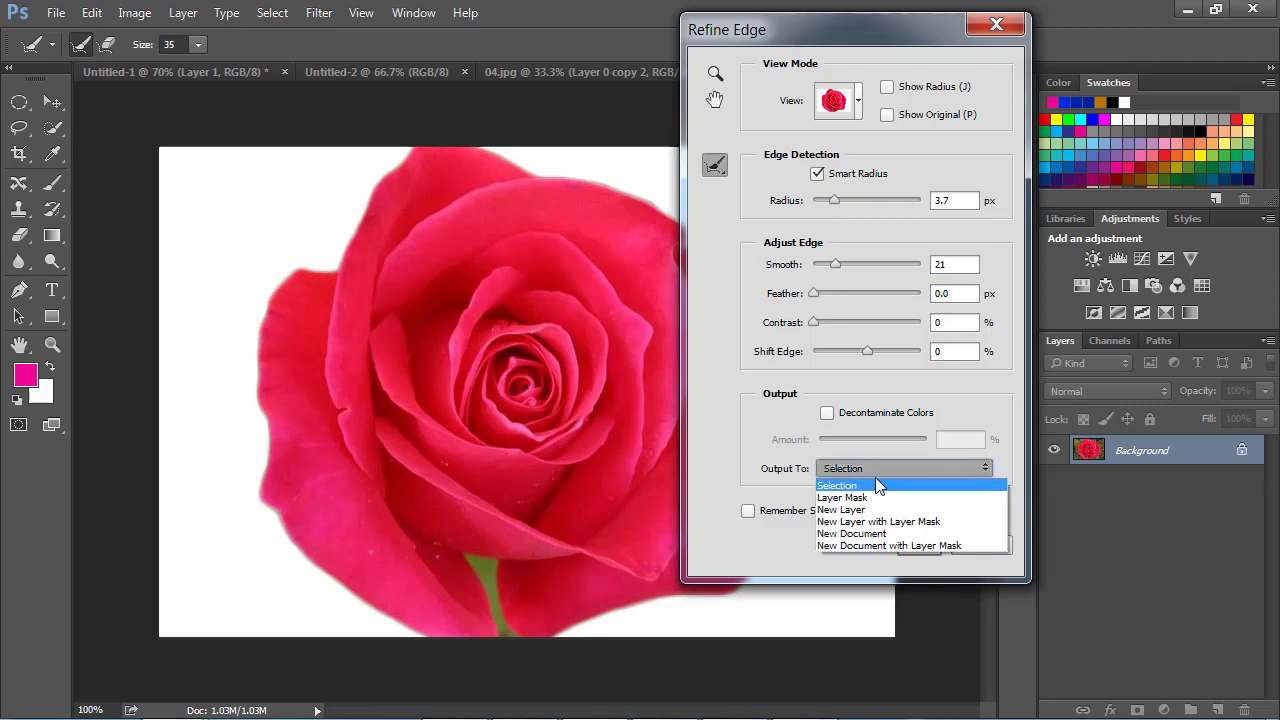
{"action": "left_click", "coordinate": [836, 512]}
{"action": "left_click", "coordinate": [912, 545]}
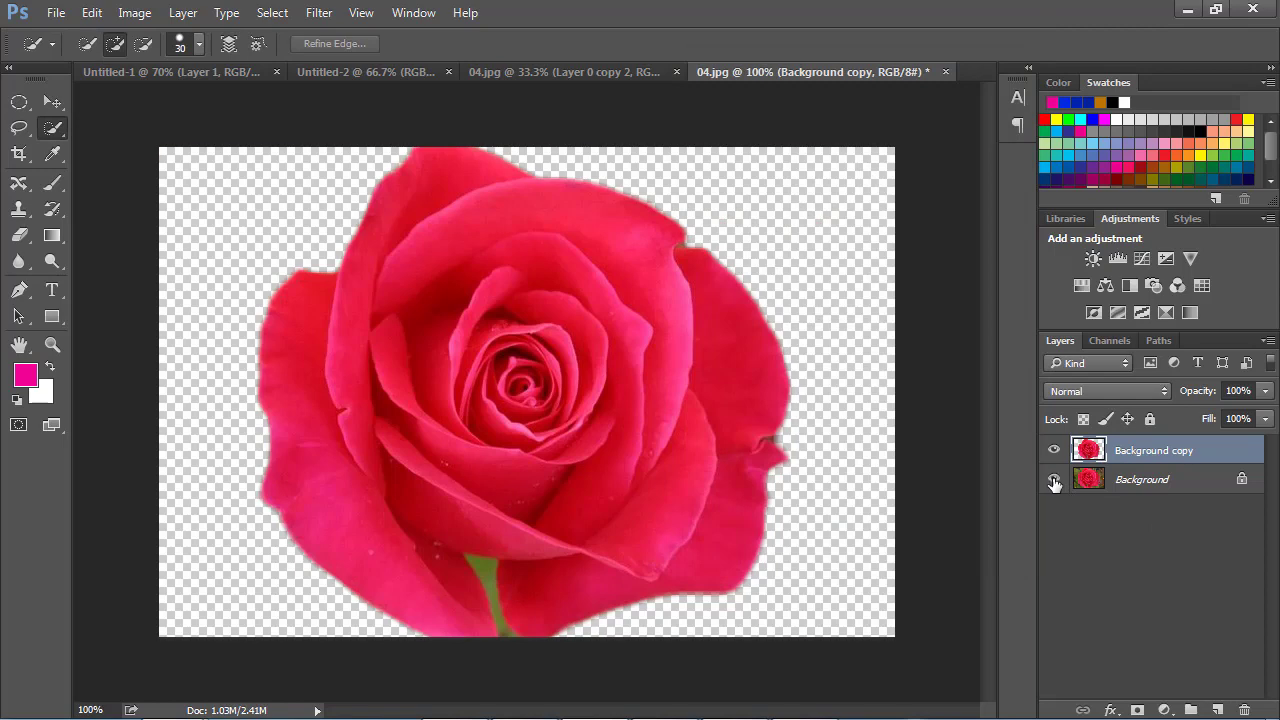
- Toggle the Background layer off and on to check the cut-out rose
{"action": "left_click", "coordinate": [1054, 480]}
{"action": "left_click", "coordinate": [1054, 481]}
{"action": "left_click", "coordinate": [1054, 480]}
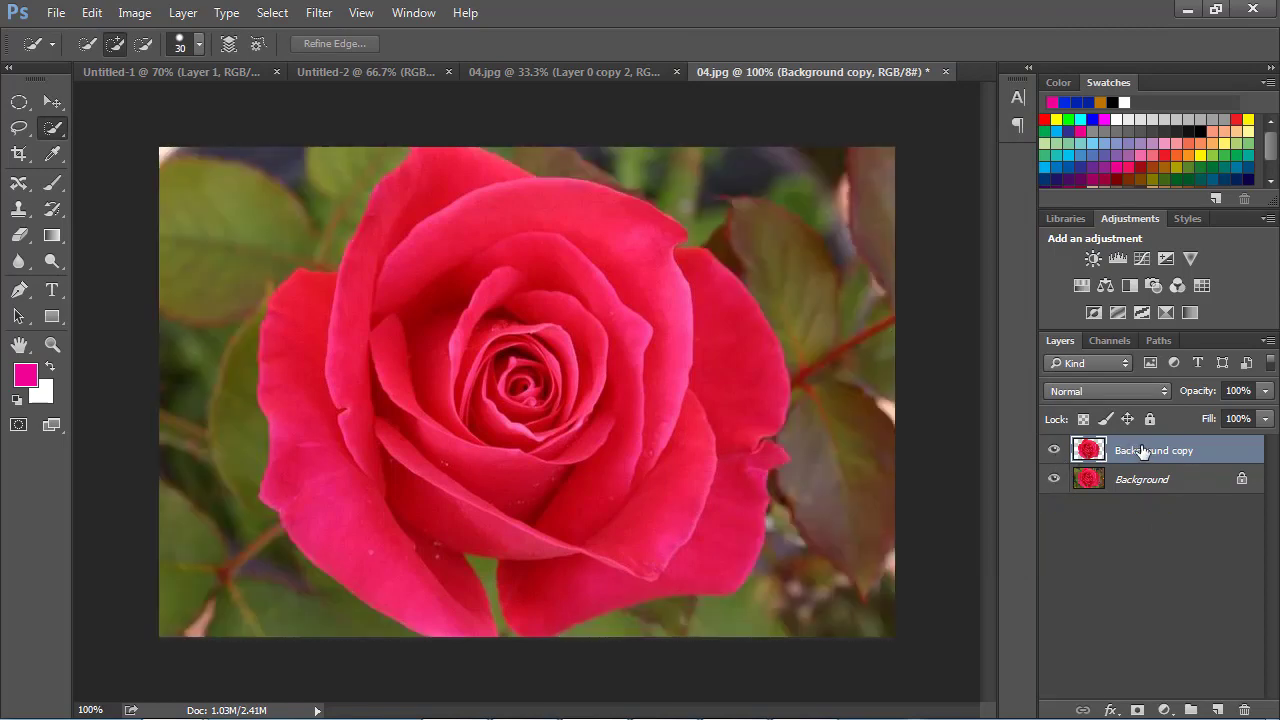
- Add a Color Overlay to the rose layer and choose white #ffffff as its colour
{"action": "left_click", "coordinate": [1112, 710]}
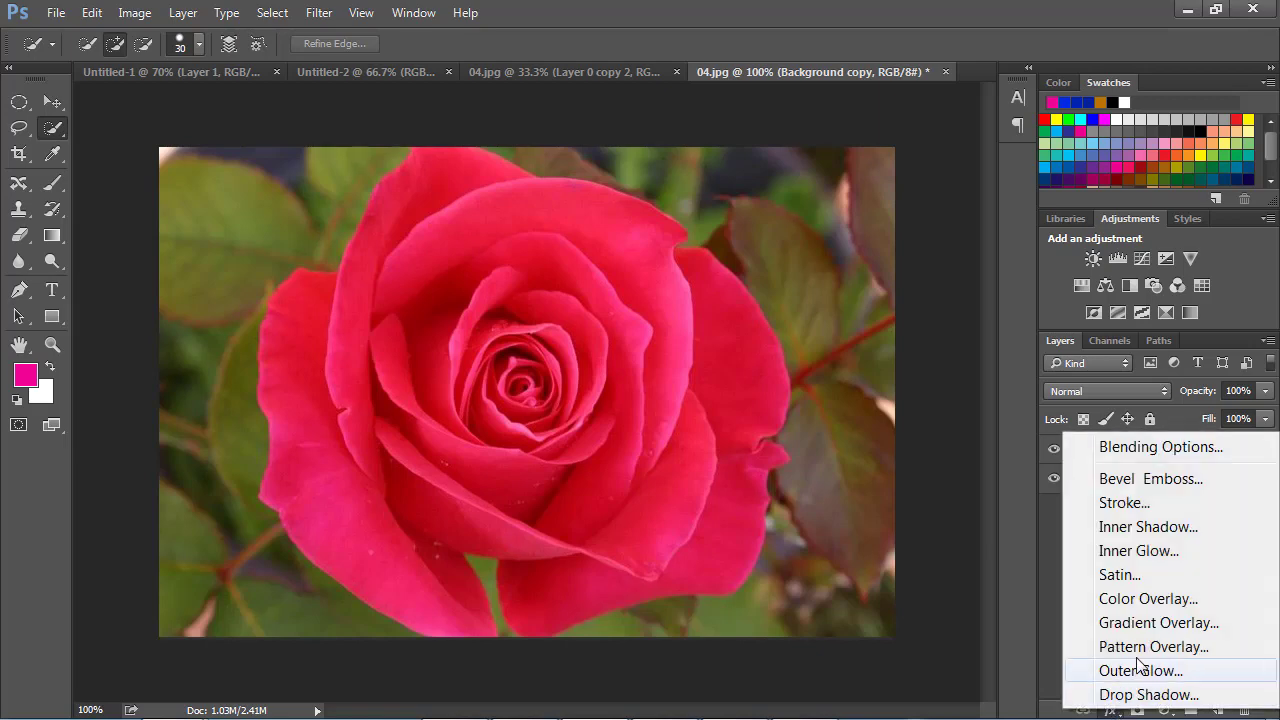
{"action": "left_click", "coordinate": [1145, 597]}
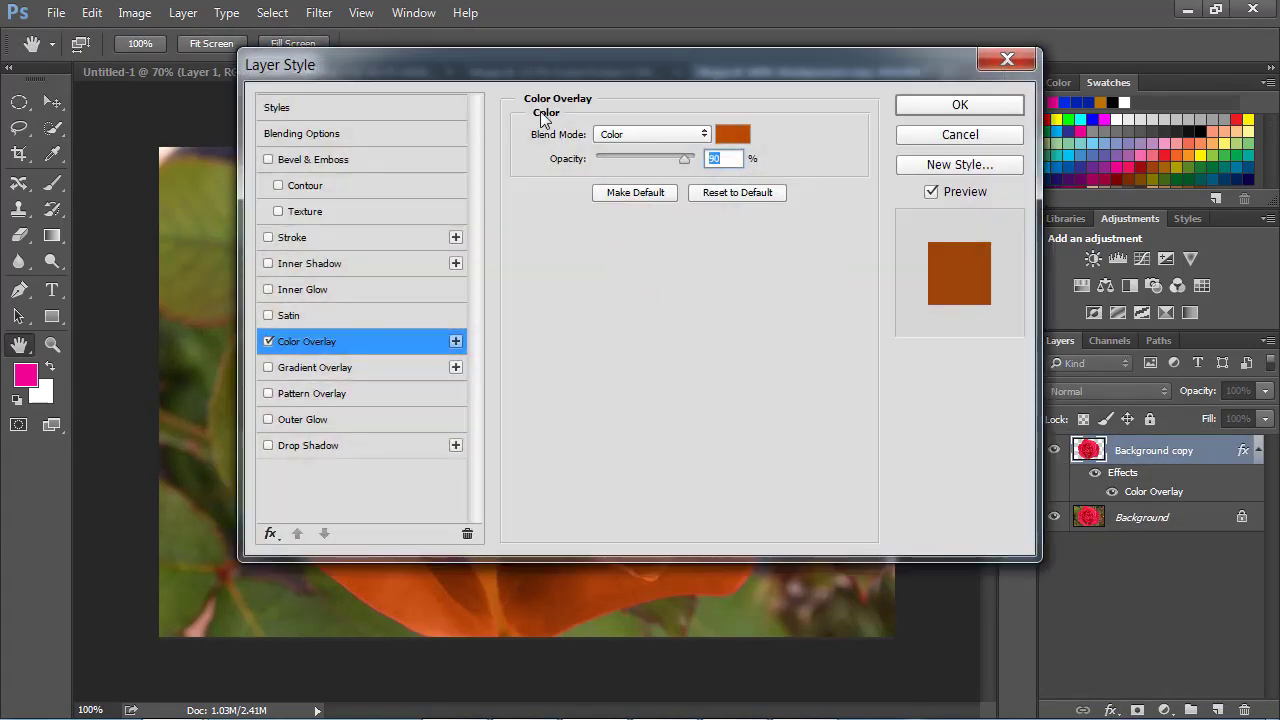
{"action": "left_click_drag", "start_coordinate": [519, 69], "coordinate": [927, 37]}
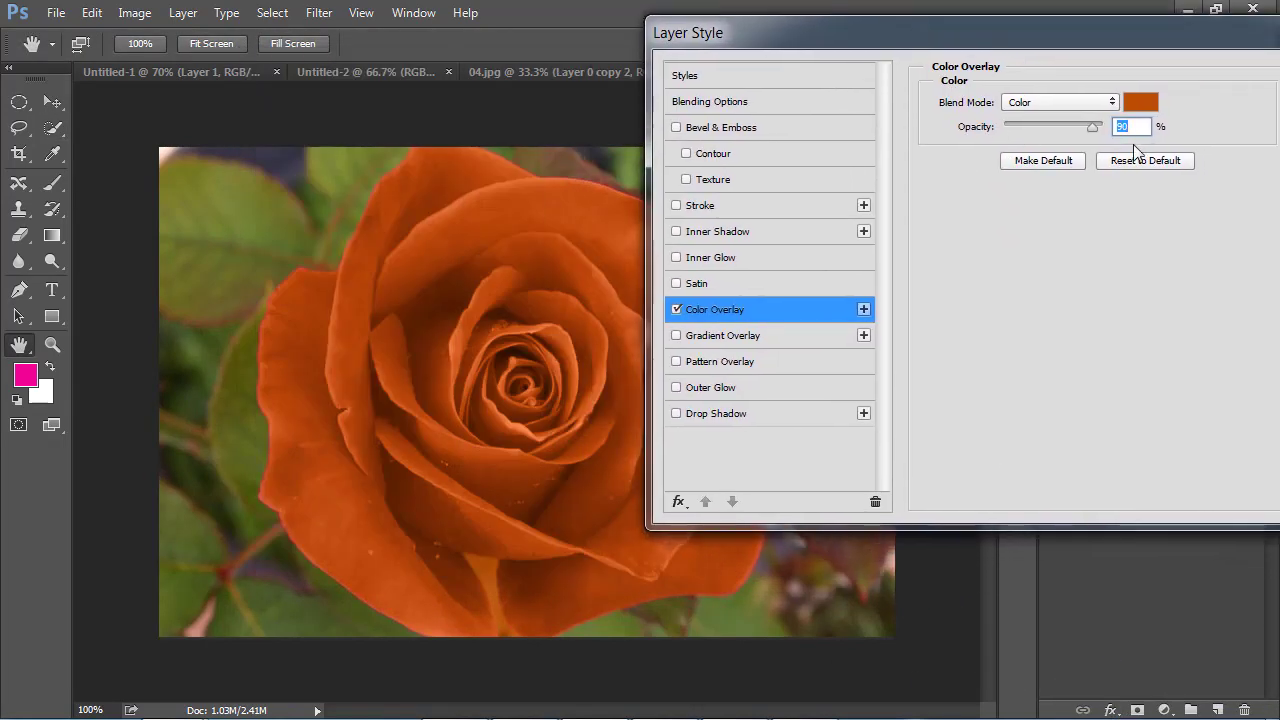
{"action": "left_click", "coordinate": [1143, 102]}
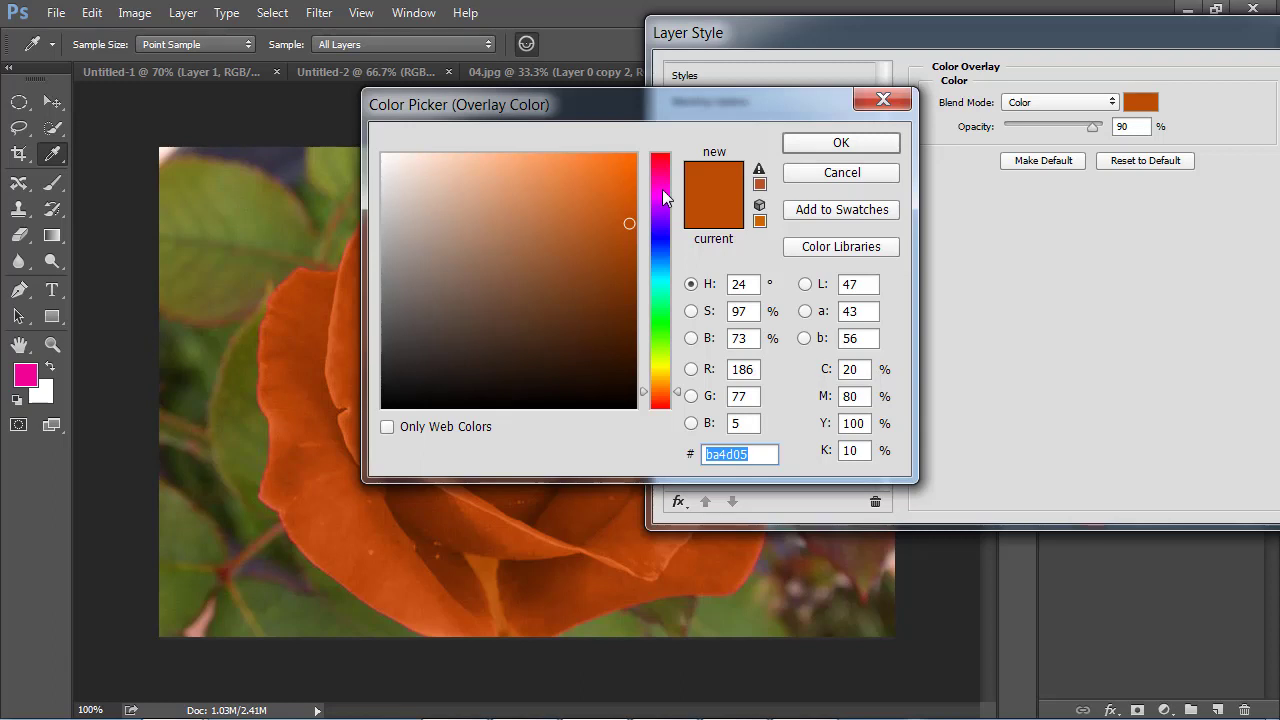
{"action": "mouse_move", "coordinate": [489, 171]}
{"action": "left_mouse_down"}
{"action": "mouse_move", "coordinate": [379, 183]}
{"action": "mouse_move", "coordinate": [383, 157]}
{"action": "left_mouse_up"}
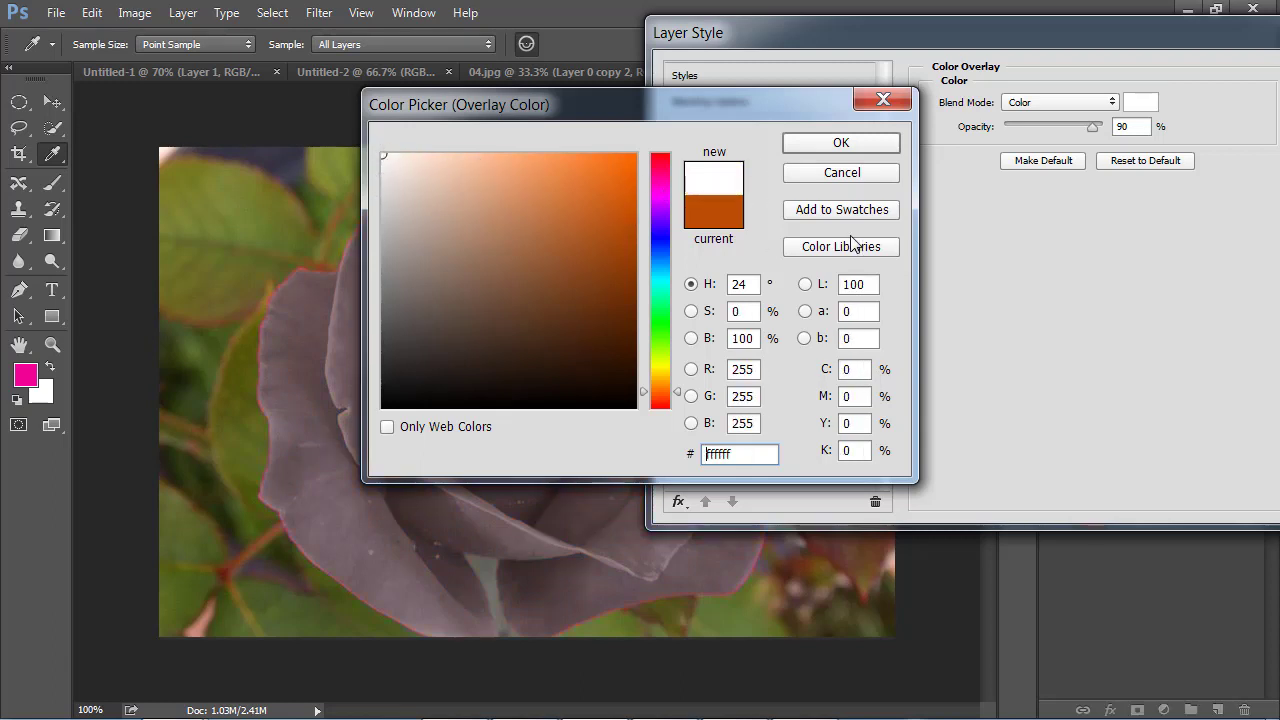
- Confirm the white colour, then try Normal and Color blending at various overlay opacities
{"action": "left_click", "coordinate": [838, 144]}
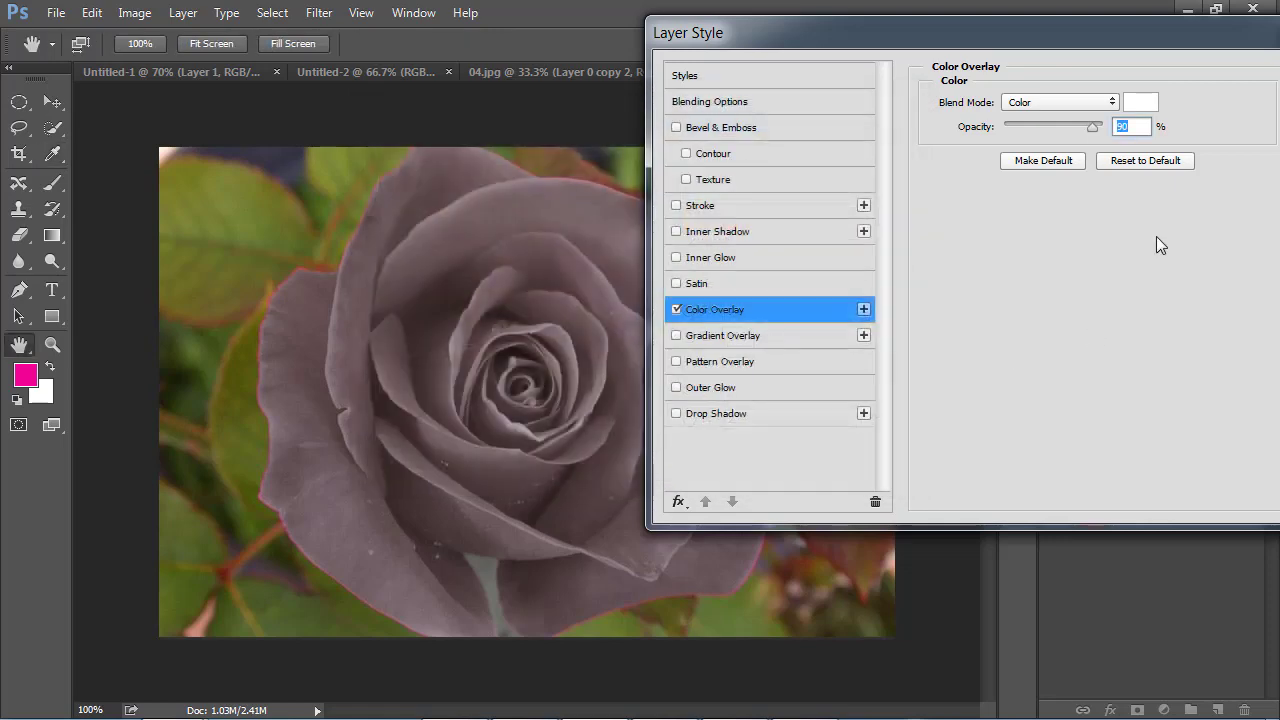
{"action": "left_click", "coordinate": [1059, 102]}
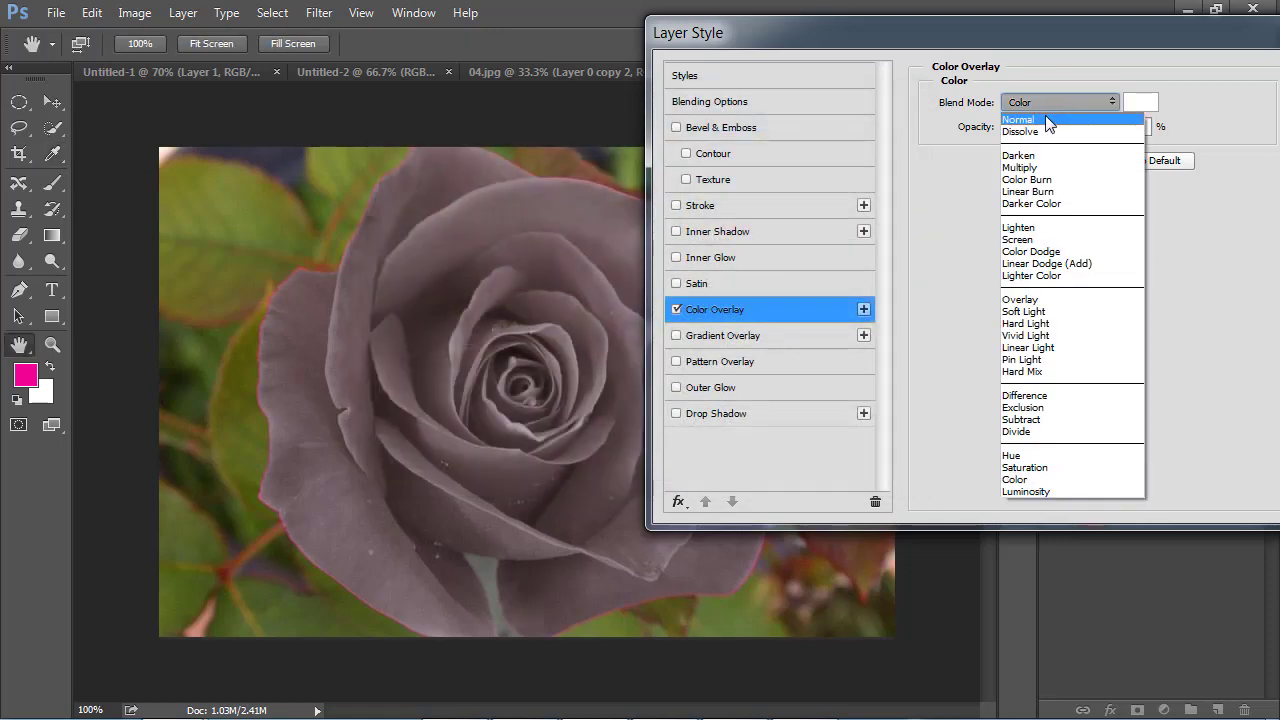
{"action": "left_click", "coordinate": [1045, 117]}
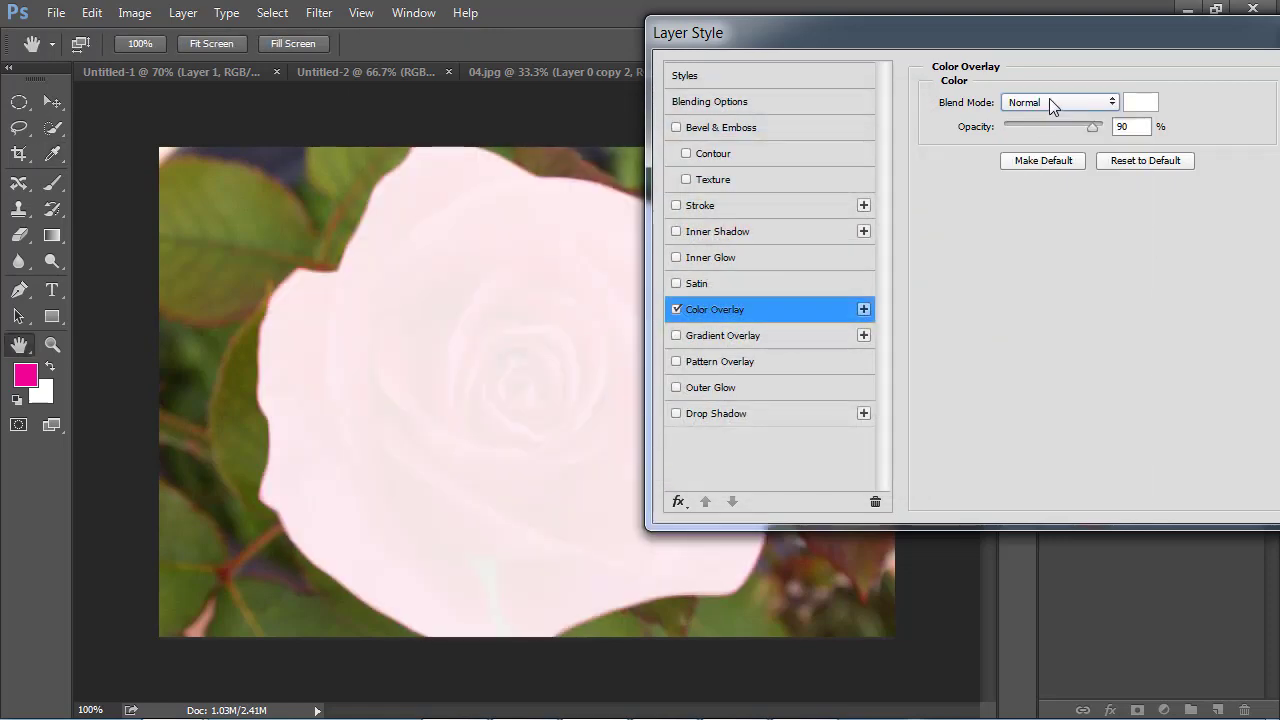
{"action": "left_click_drag", "start_coordinate": [1092, 128], "coordinate": [1023, 130]}
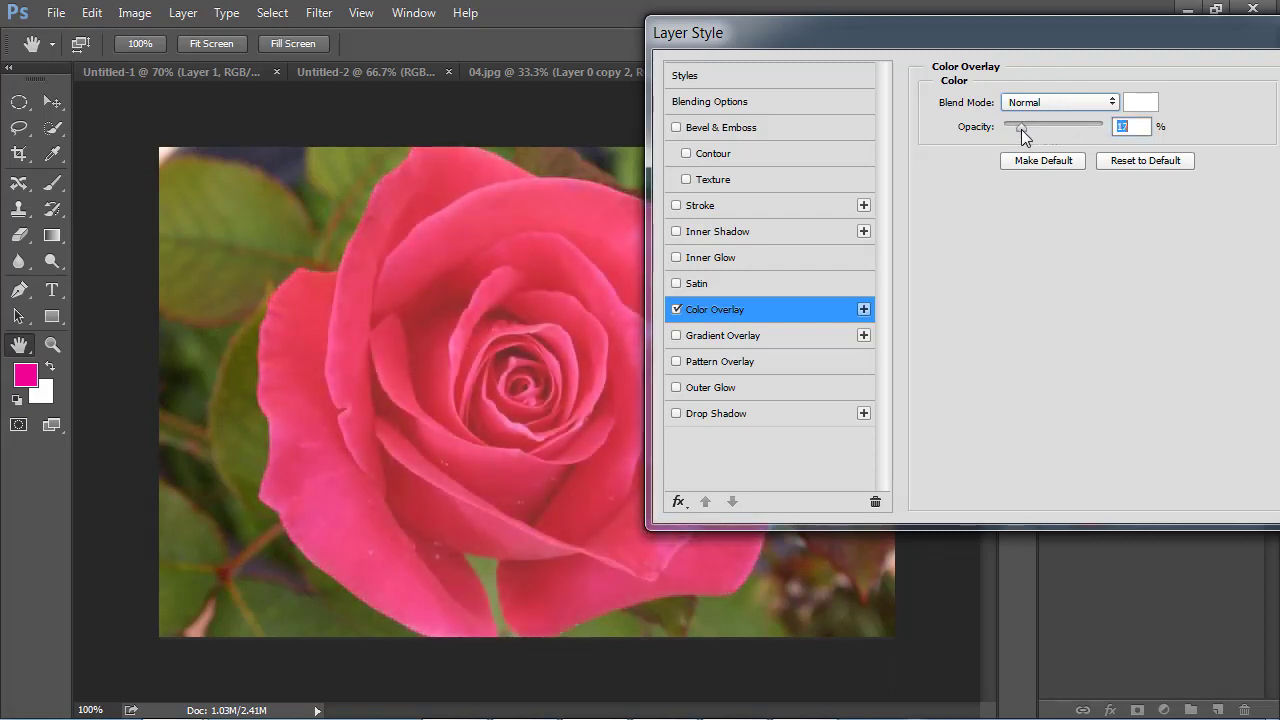
{"action": "mouse_move", "coordinate": [1023, 130]}
{"action": "left_mouse_down"}
{"action": "mouse_move", "coordinate": [1038, 132]}
{"action": "mouse_move", "coordinate": [1009, 132]}
{"action": "left_mouse_up"}
{"action": "left_click", "coordinate": [1046, 103]}
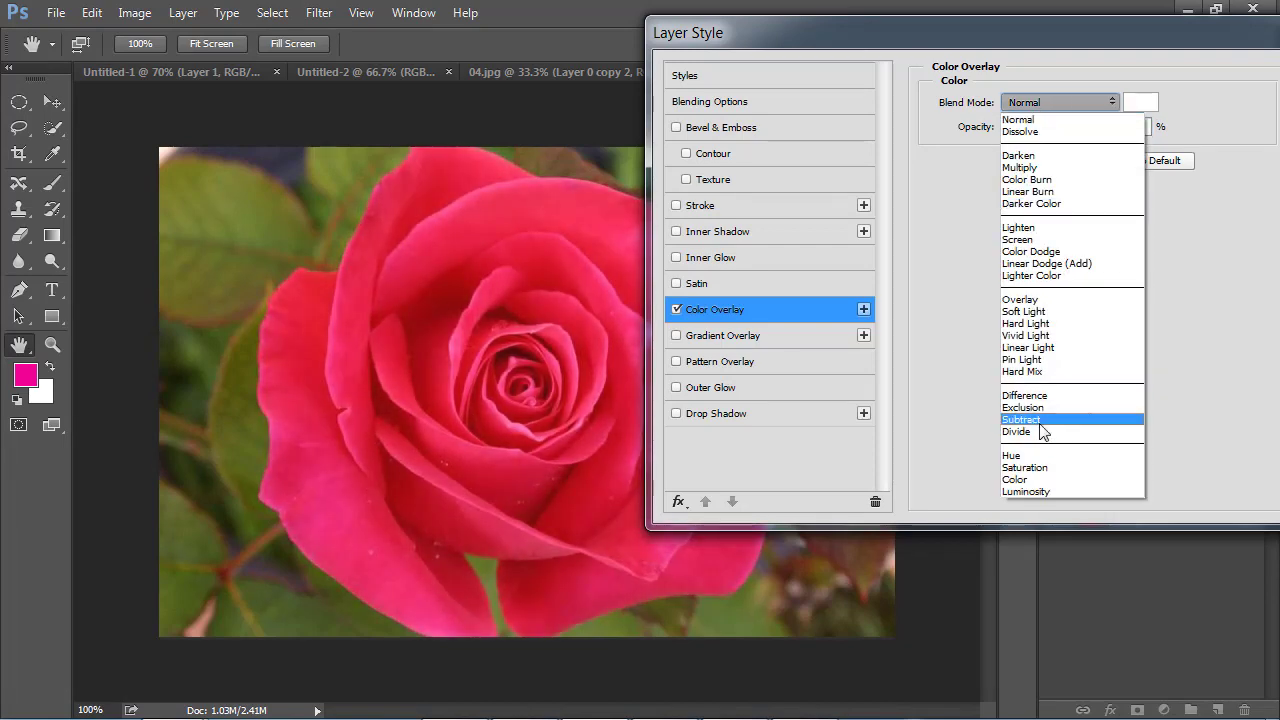
{"action": "left_click", "coordinate": [1027, 474]}
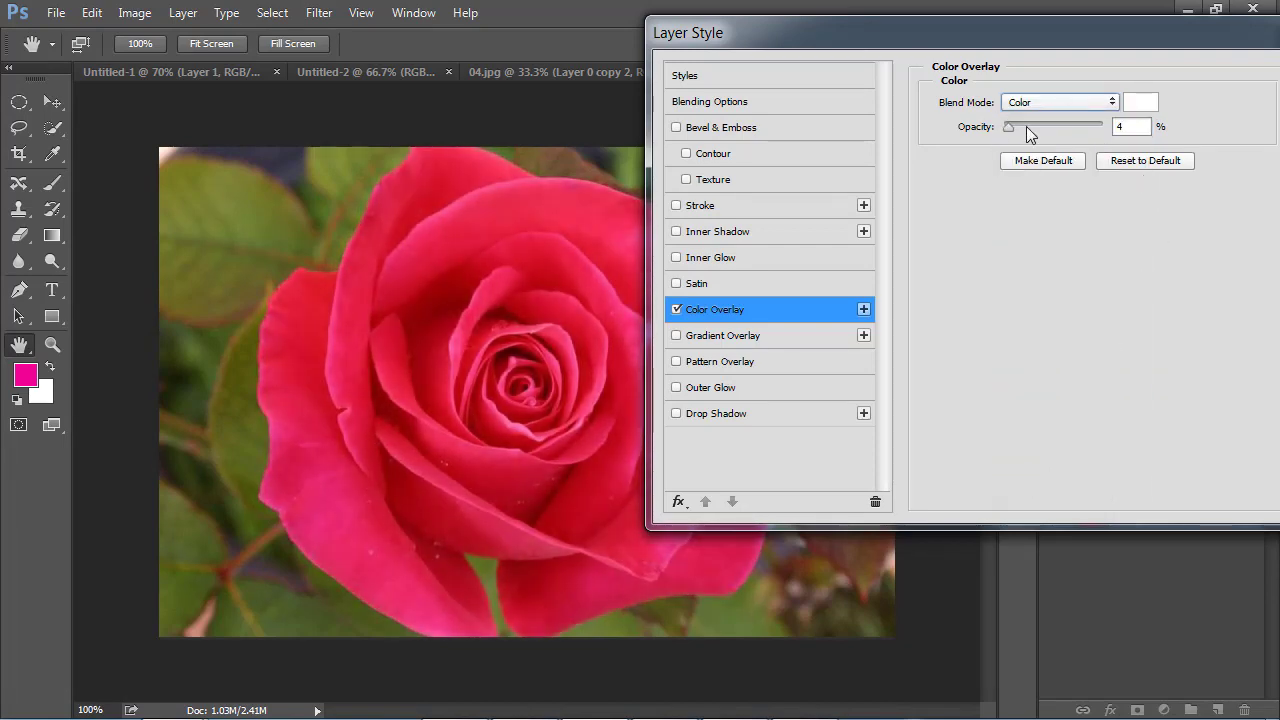
{"action": "left_click_drag", "start_coordinate": [1009, 131], "coordinate": [1097, 131]}
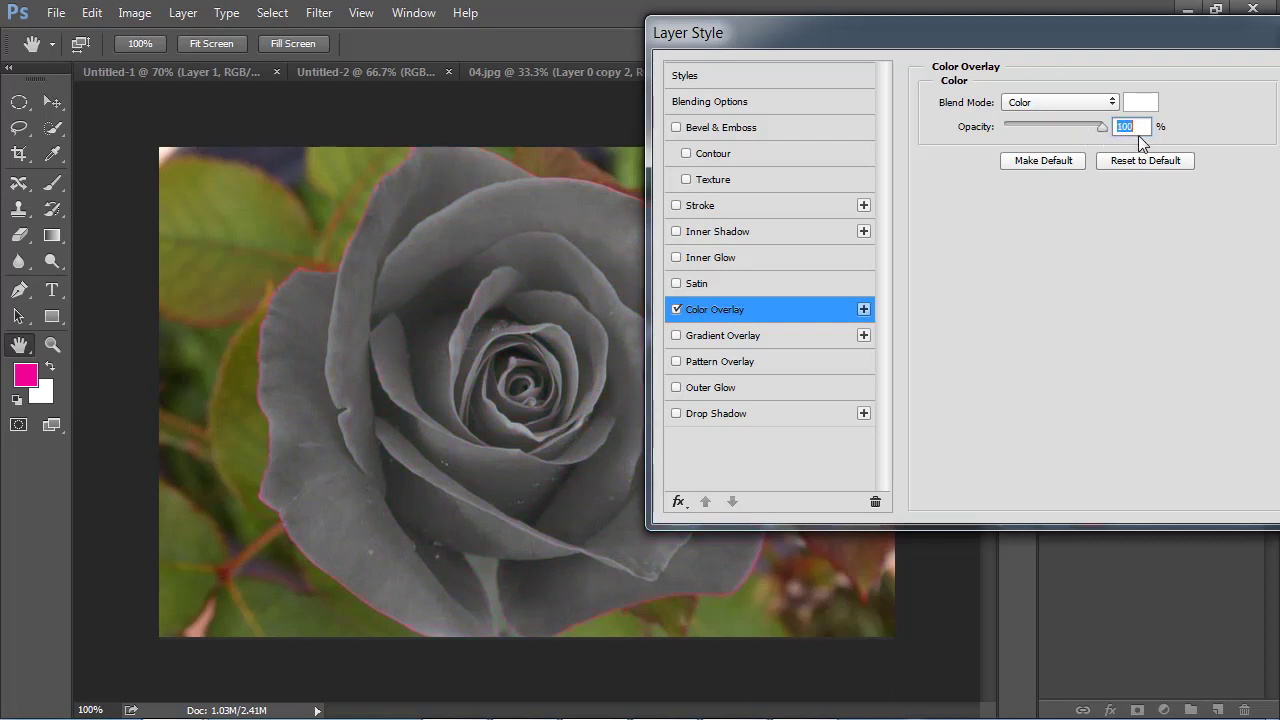
{"action": "left_click_drag", "start_coordinate": [1052, 131], "coordinate": [1031, 131]}
- After trying Luminosity and Hue, apply Saturation blending at 64% opacity to the rose overlay
{"action": "left_click", "coordinate": [1046, 104]}
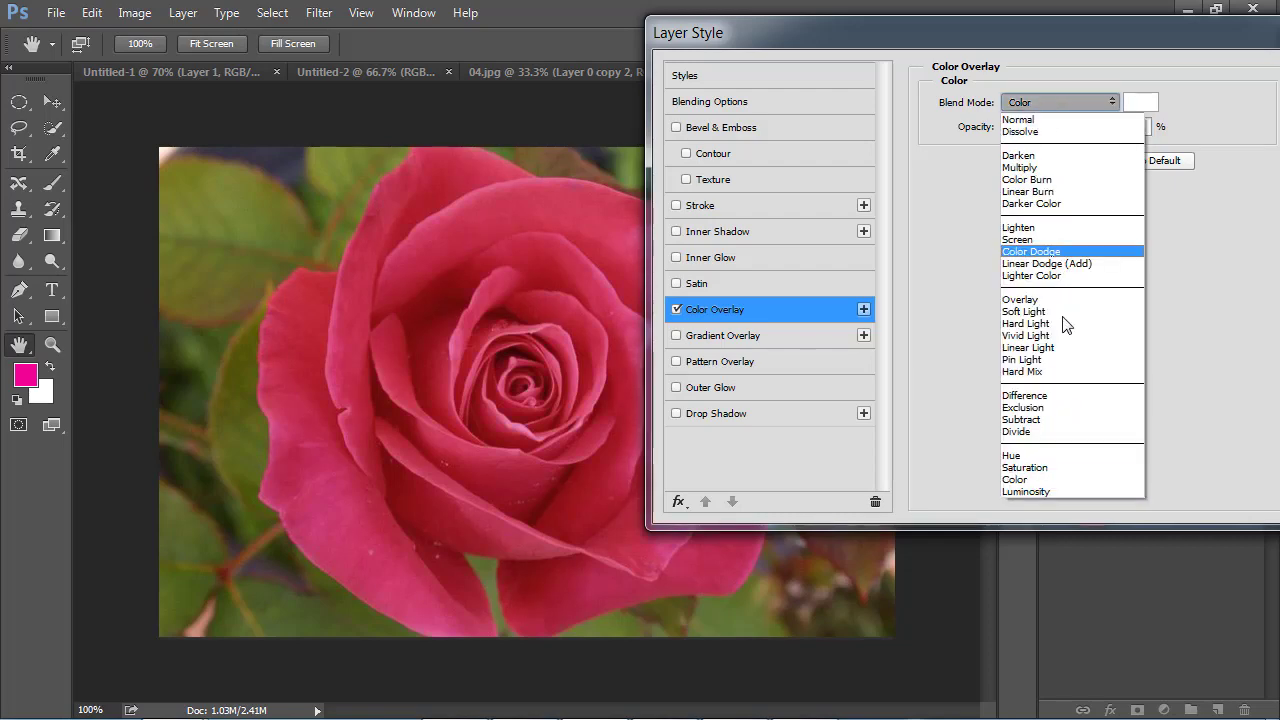
{"action": "left_click", "coordinate": [1040, 492]}
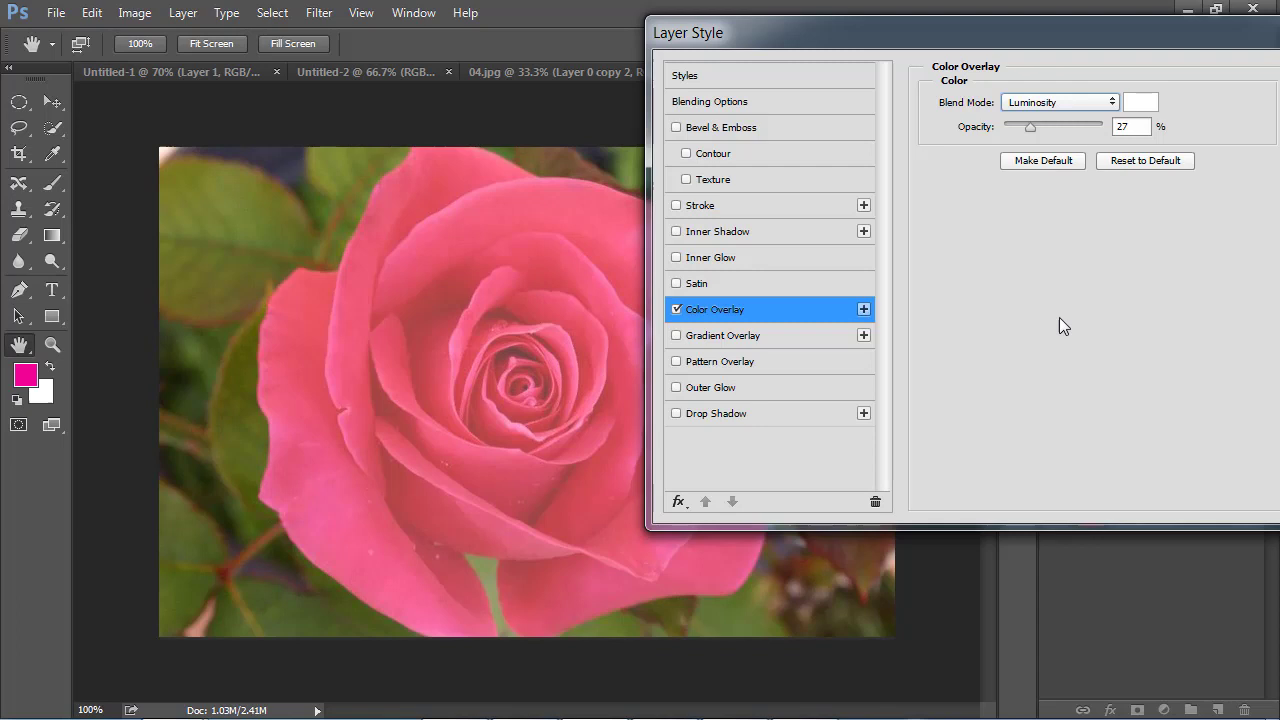
{"action": "left_click", "coordinate": [1075, 104]}
{"action": "left_click", "coordinate": [1030, 453]}
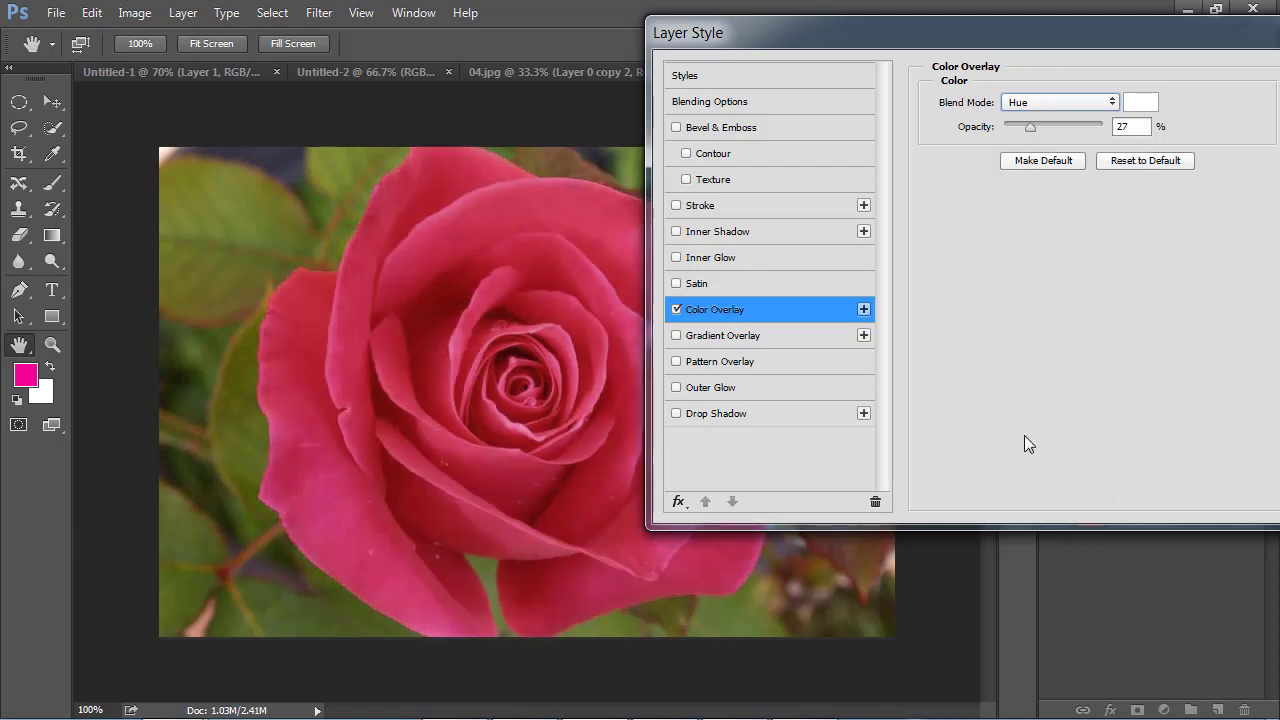
{"action": "left_click", "coordinate": [1100, 103]}
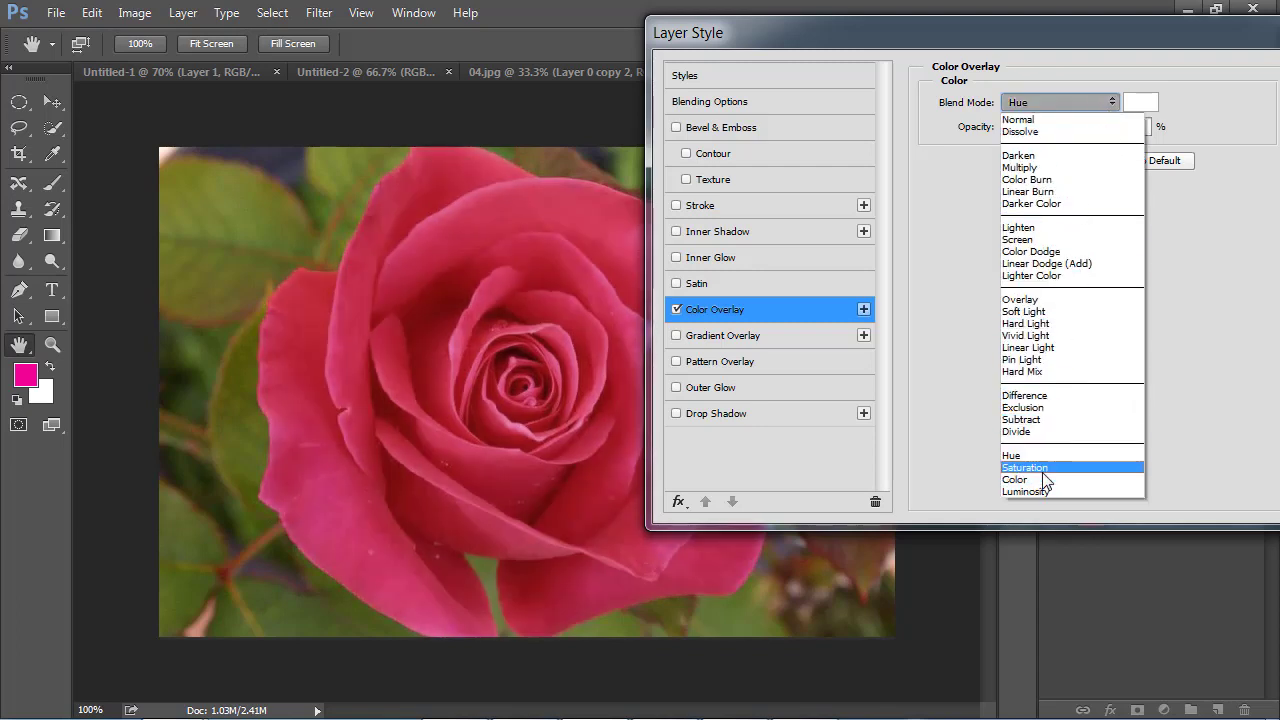
{"action": "left_click", "coordinate": [1042, 467]}
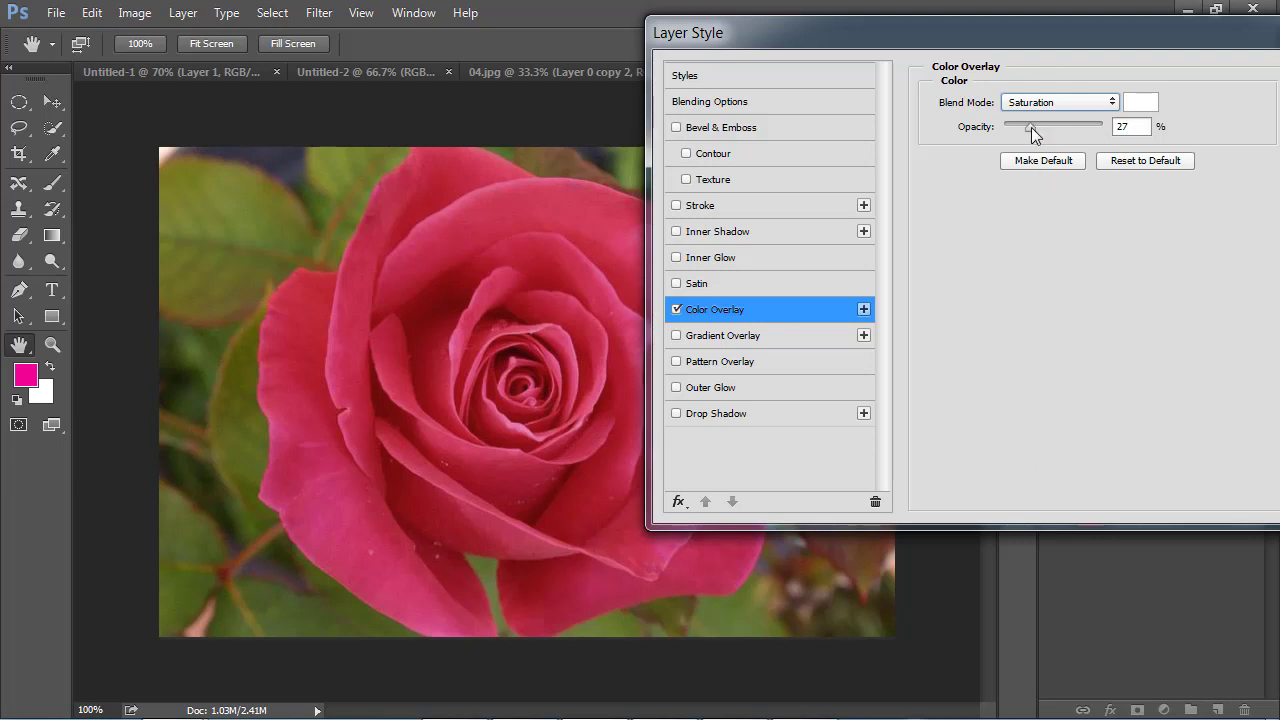
{"action": "mouse_move", "coordinate": [1031, 127]}
{"action": "left_mouse_down"}
{"action": "mouse_move", "coordinate": [1108, 127]}
{"action": "mouse_move", "coordinate": [994, 127]}
{"action": "mouse_move", "coordinate": [1066, 138]}
{"action": "left_mouse_up"}
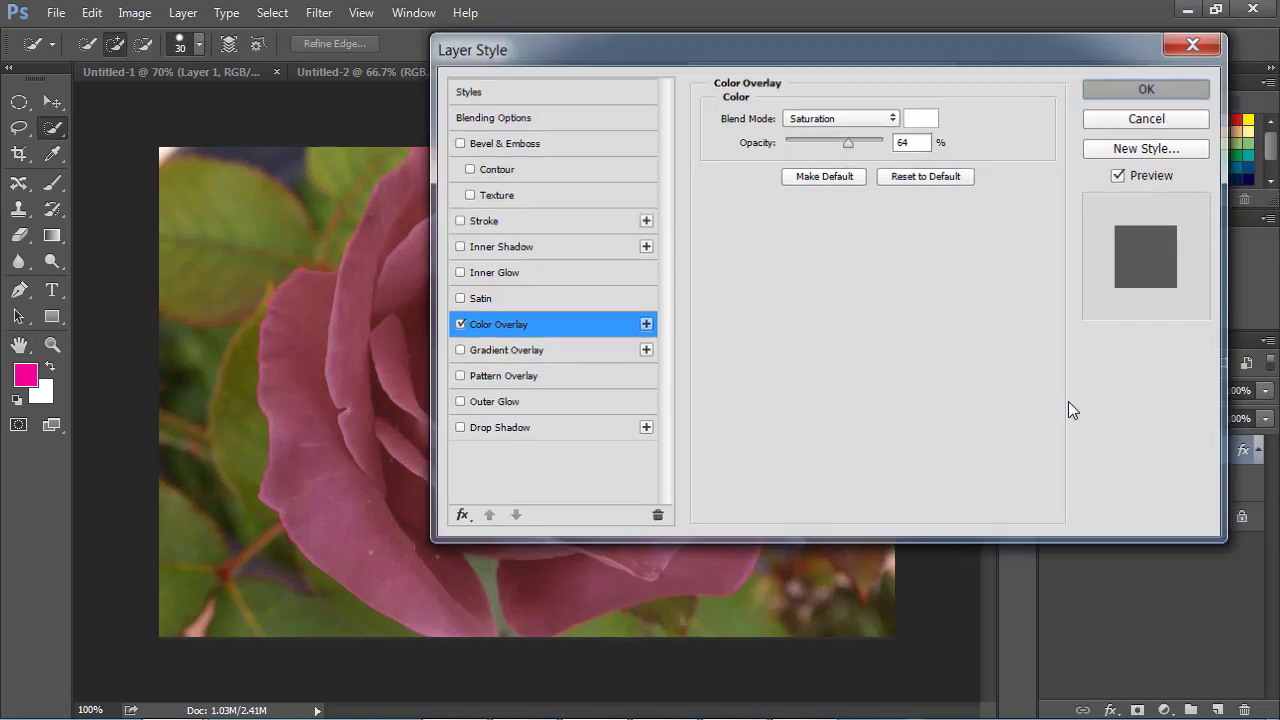
{"action": "key", "text": "Return"}
{"action": "left_click", "coordinate": [1054, 518]}
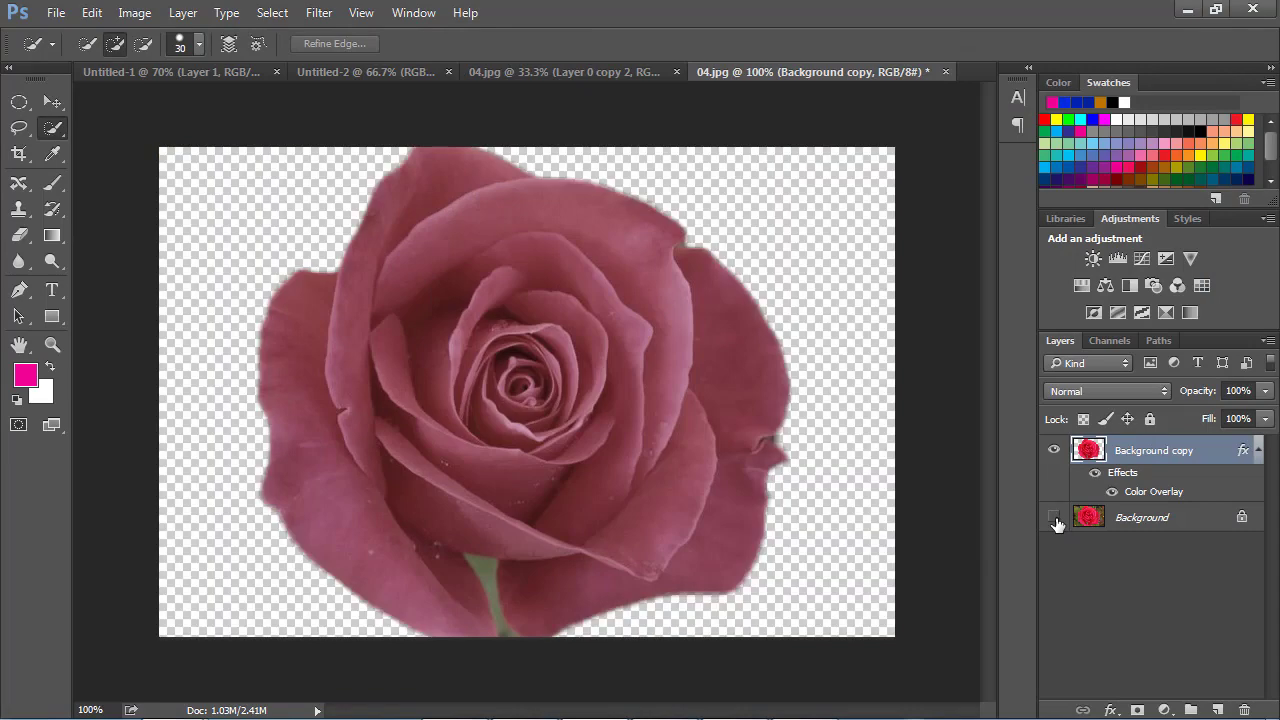
{"action": "left_click", "coordinate": [1054, 518]}
{"action": "left_click", "coordinate": [1054, 451]}
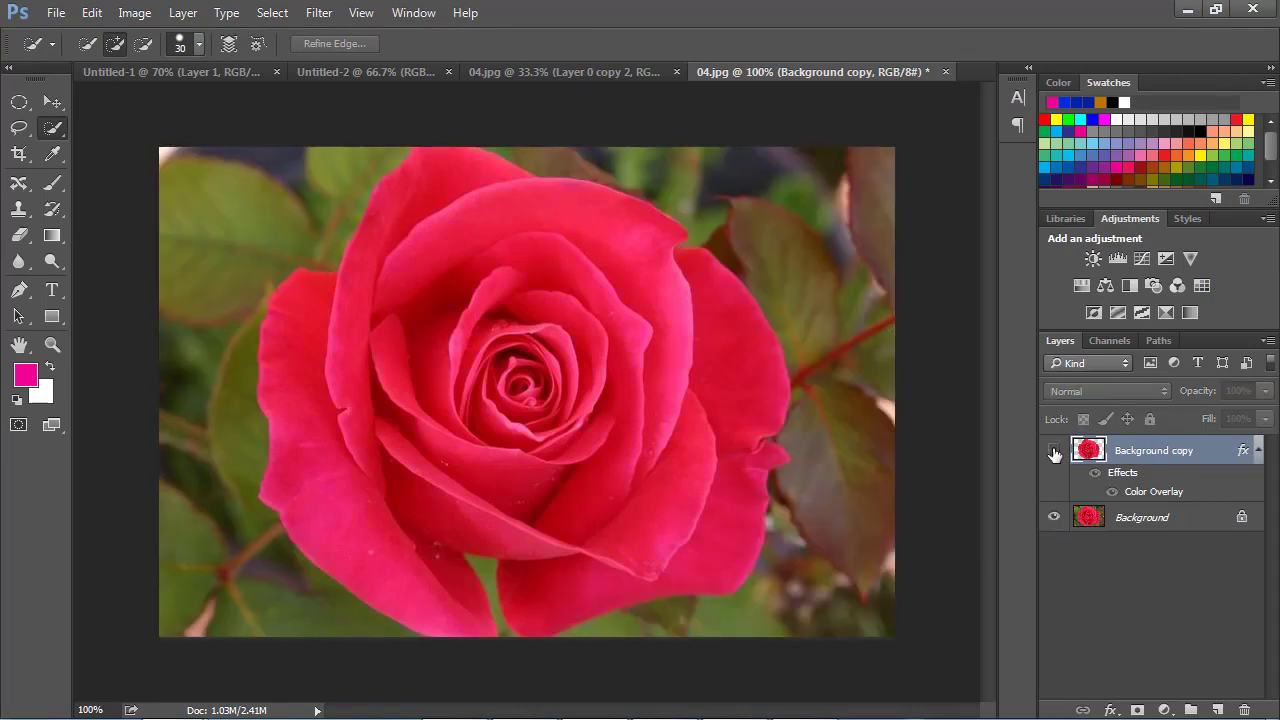
{"action": "left_click", "coordinate": [1054, 451]}
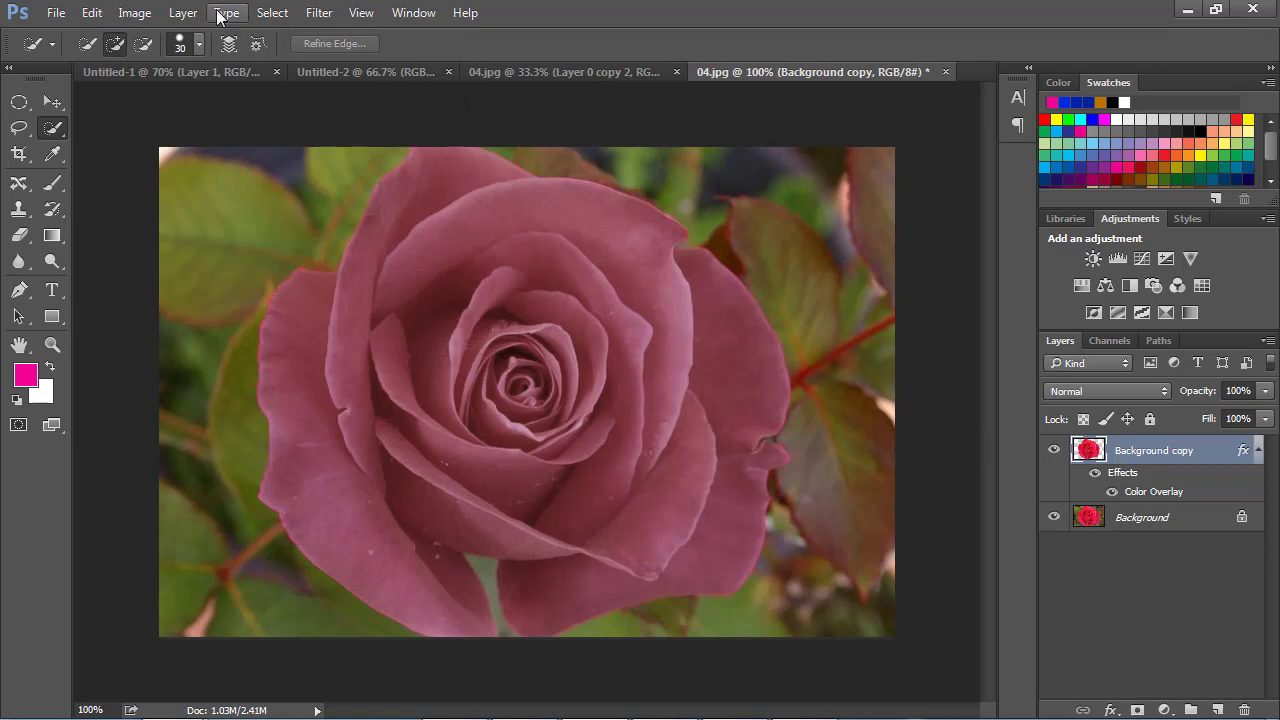
{"action": "left_click", "coordinate": [1108, 710]}
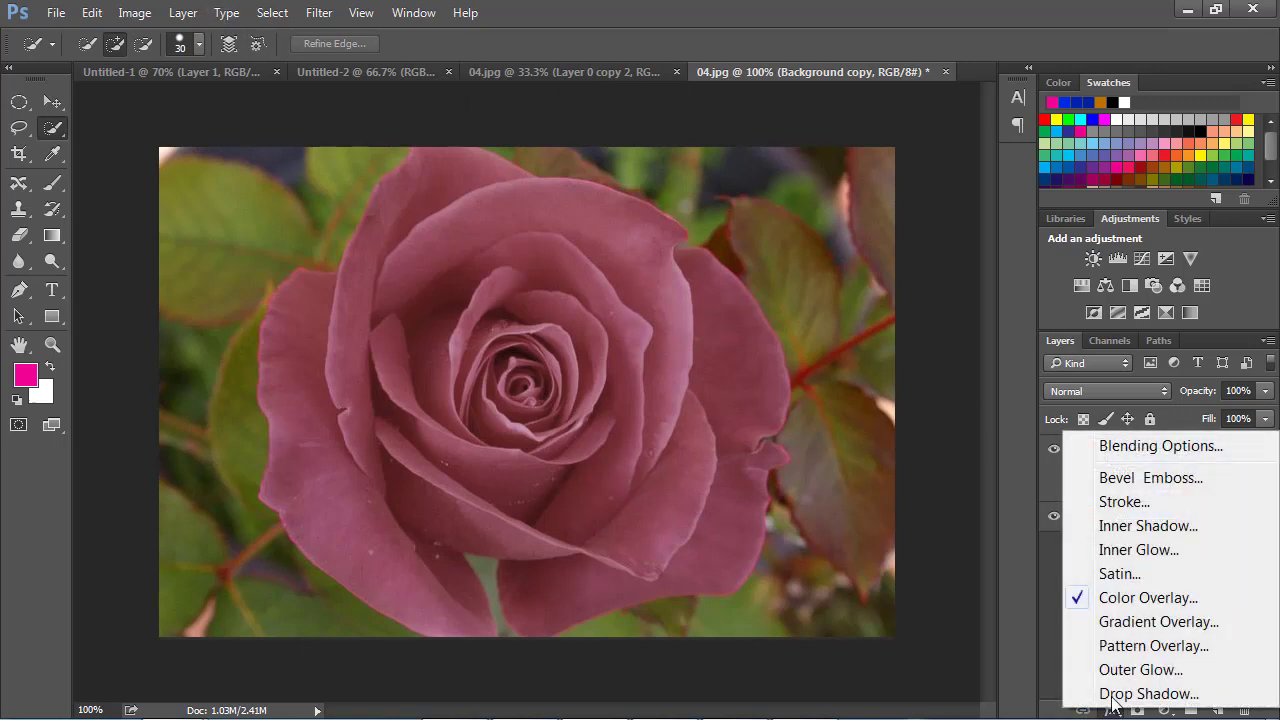
{"action": "left_click", "coordinate": [1140, 598]}
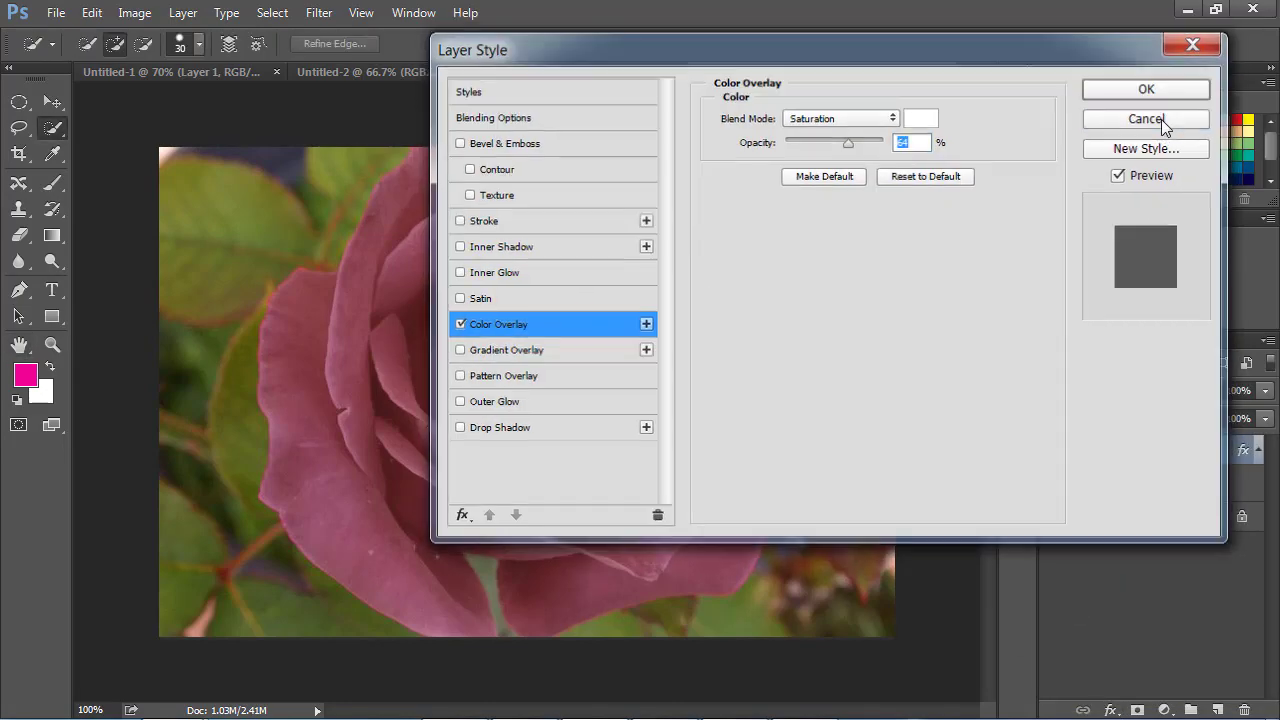
{"action": "left_click", "coordinate": [1161, 118]}
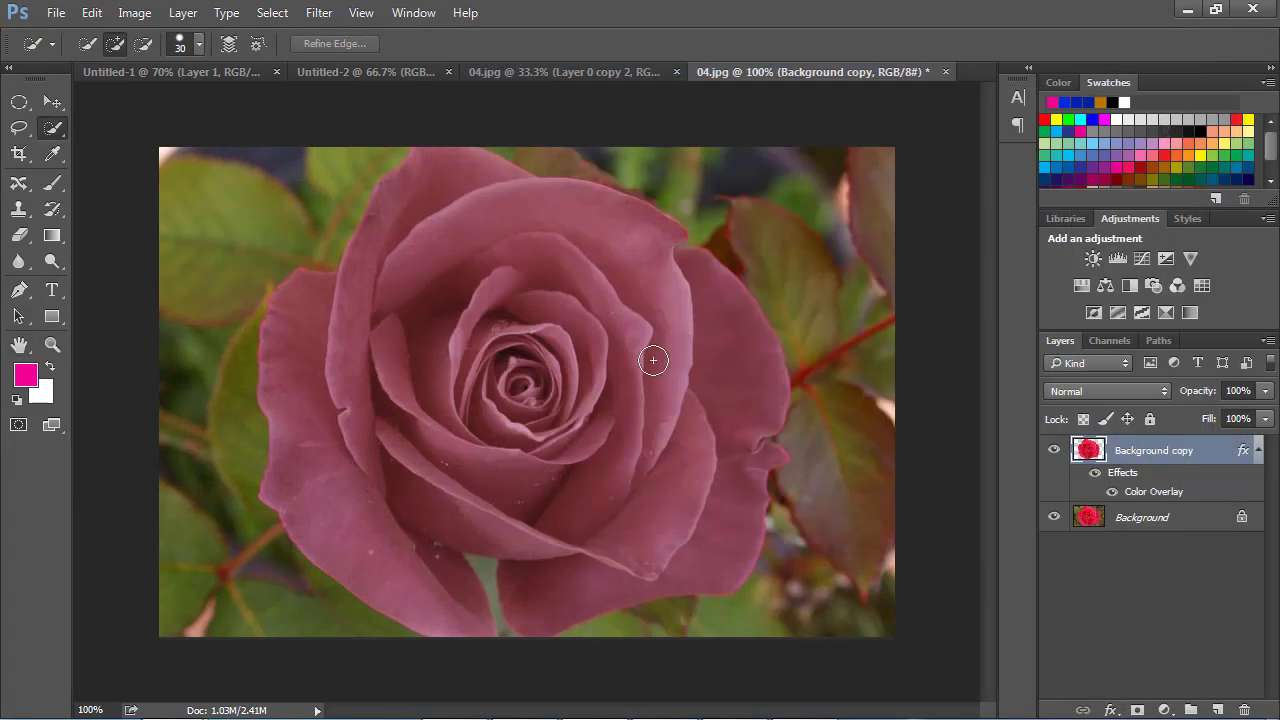